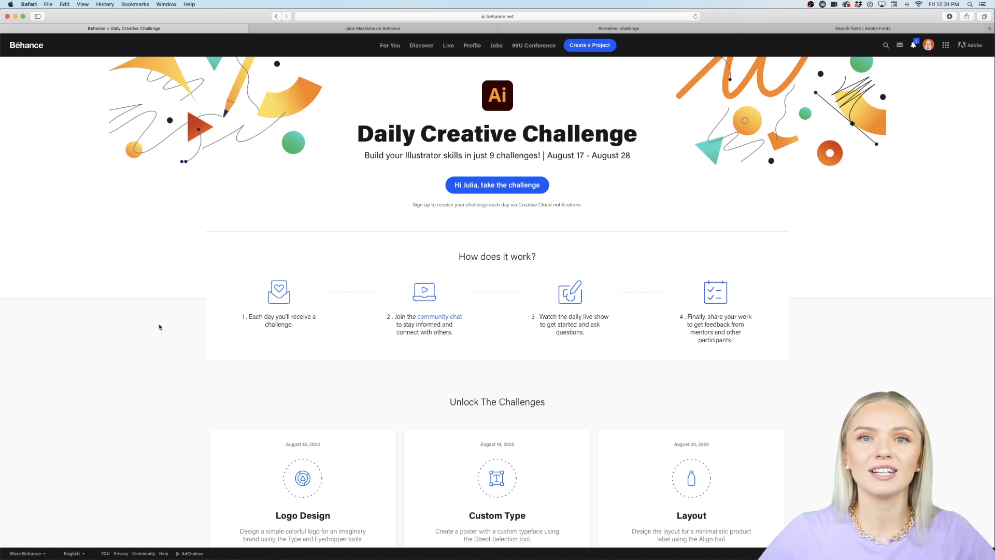
Step: Look over the Daily Creative Challenge page, browse submissions in the community's Discord challenge channel, and view the product tags image enlarged
scroll(160, 326, "down", 5)
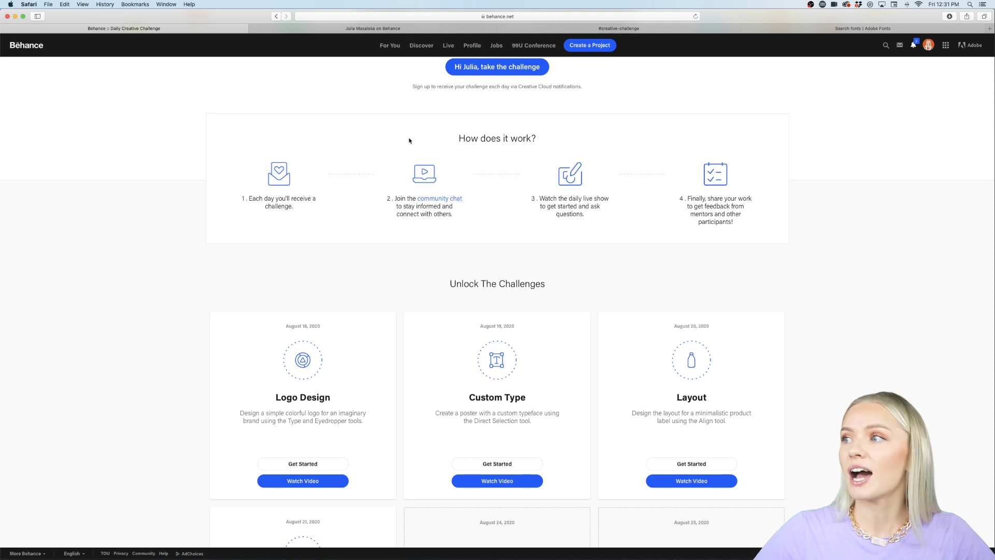
left_click(606, 28)
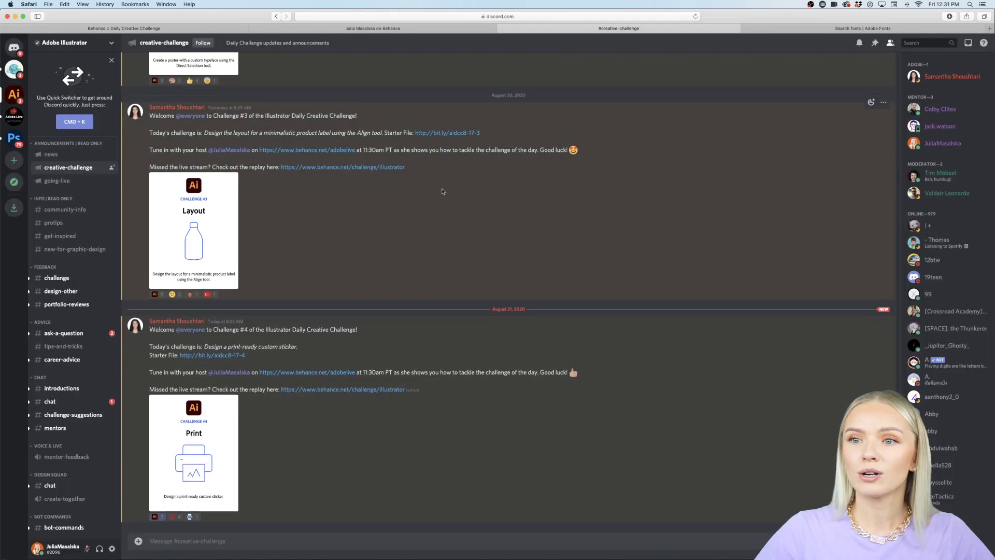
left_click(58, 280)
scroll(362, 305, "down", 10)
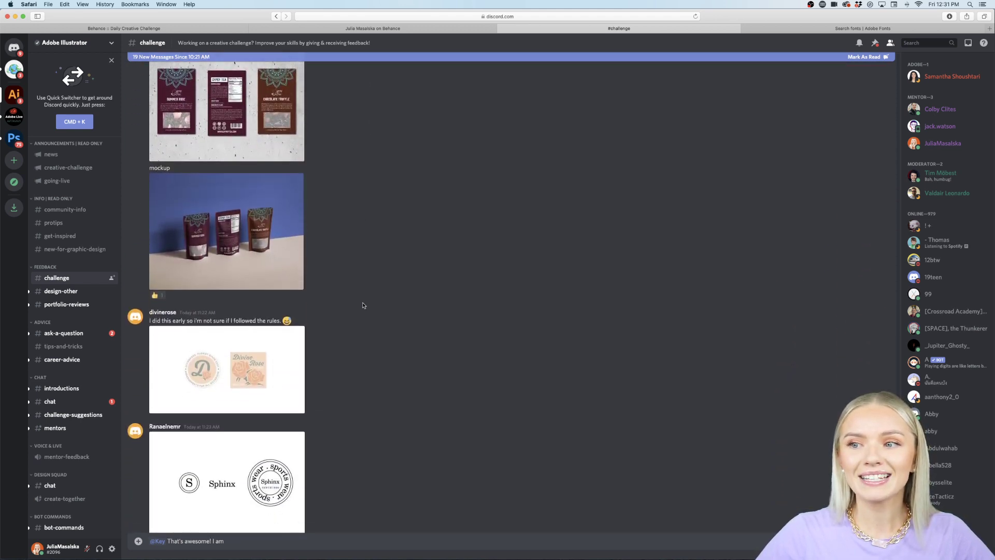
scroll(362, 305, "down", 8)
scroll(363, 305, "down", 3)
scroll(362, 305, "up", 6)
scroll(362, 305, "down", 6)
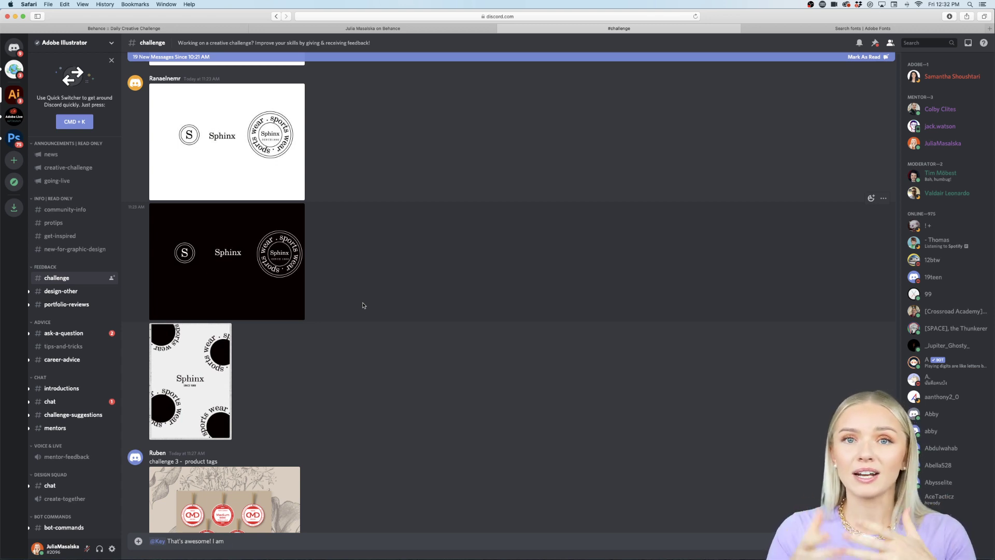
scroll(363, 305, "down", 7)
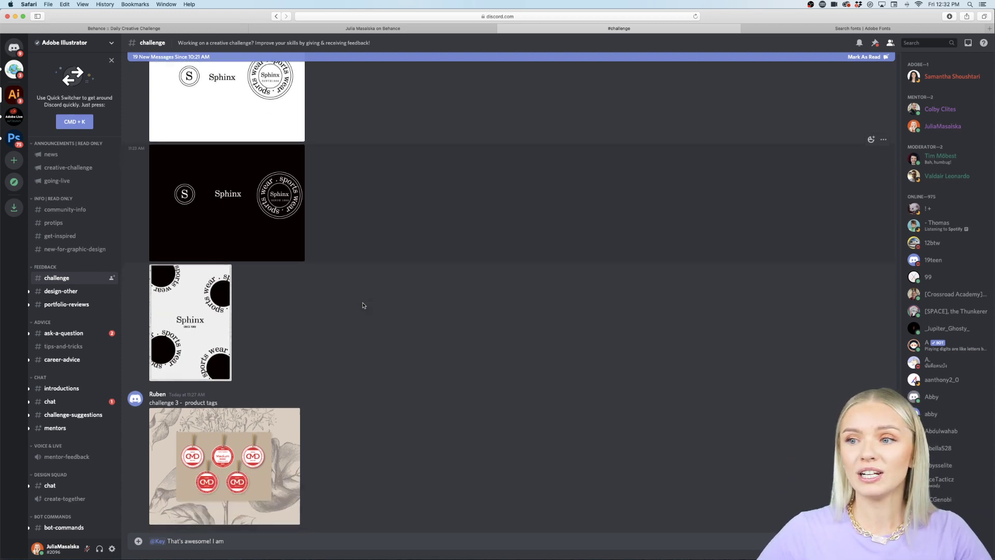
scroll(363, 305, "down", 1)
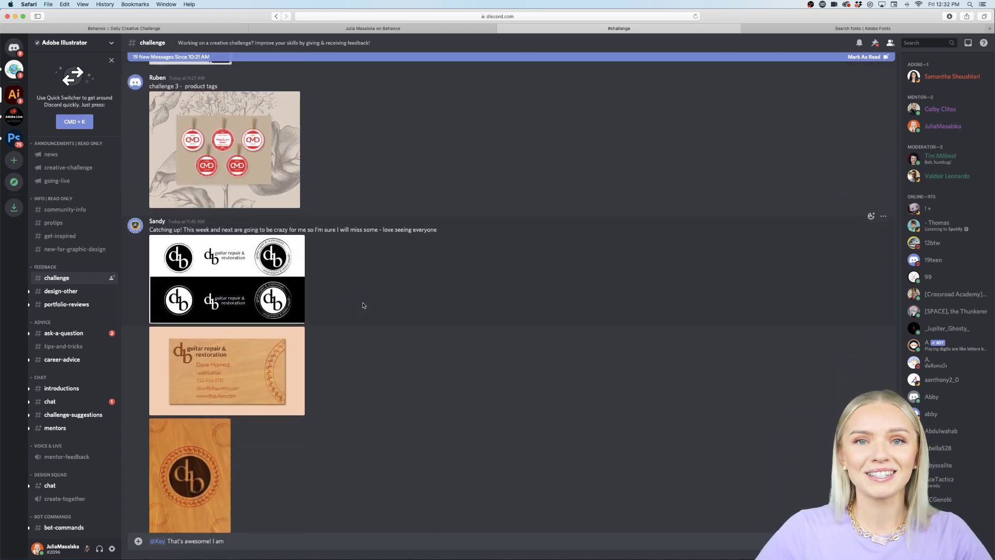
left_click(233, 149)
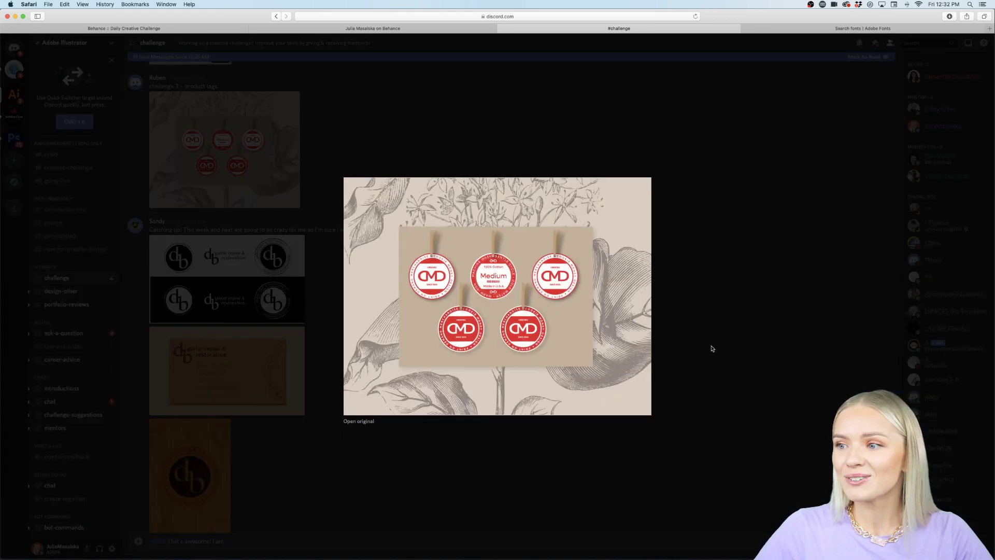
left_click(710, 347)
Step: Return to the Behance challenge page, look through the unlocked challenges down to Print, and switch to Adobe Illustrator
left_click(124, 28)
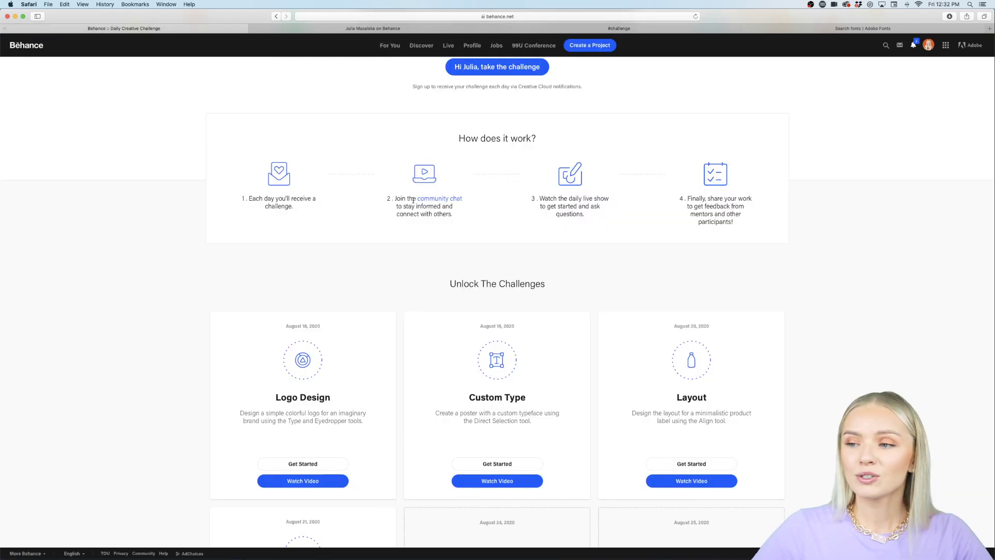
scroll(306, 394, "down", 10)
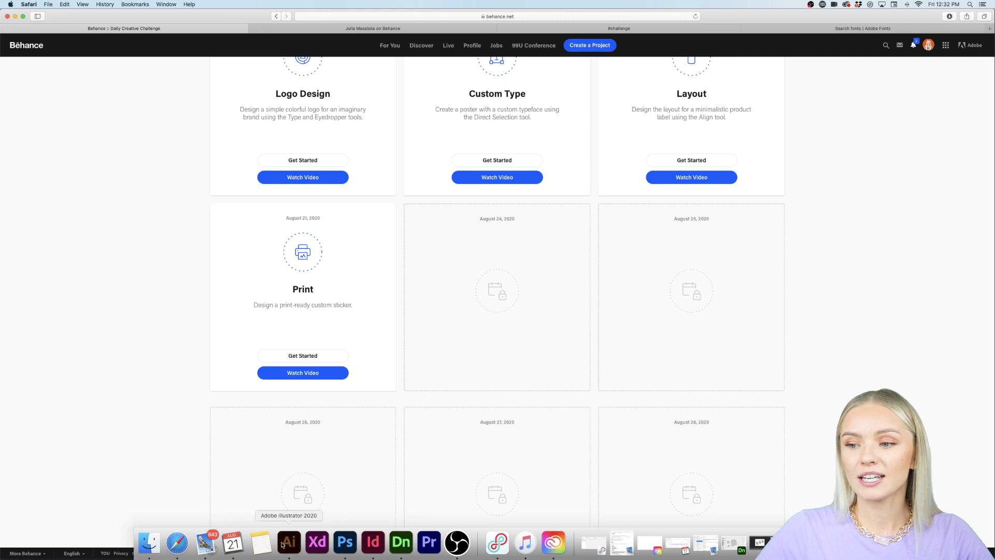
left_click(283, 544)
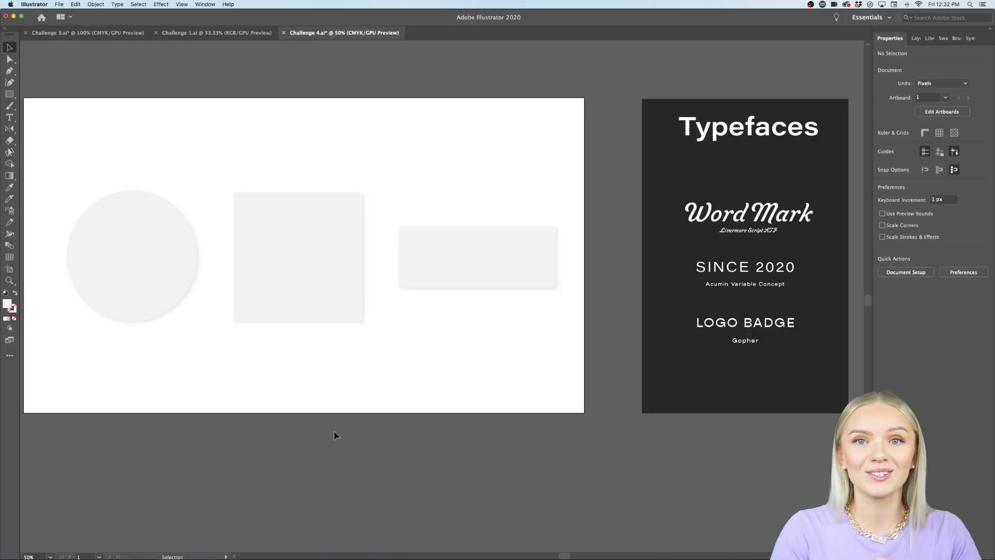
scroll(334, 435, "left", 2)
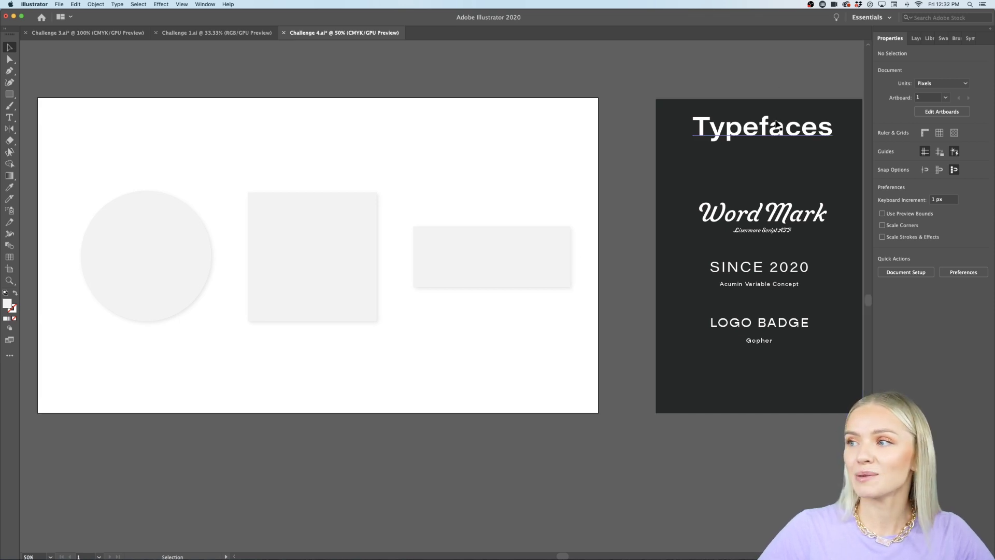
scroll(774, 228, "up", 1)
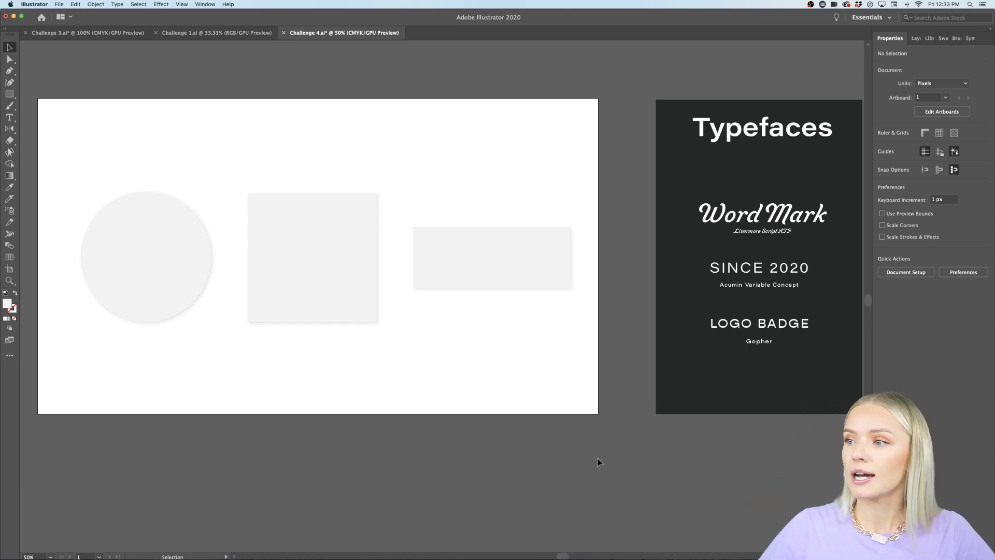
scroll(598, 461, "left", 3)
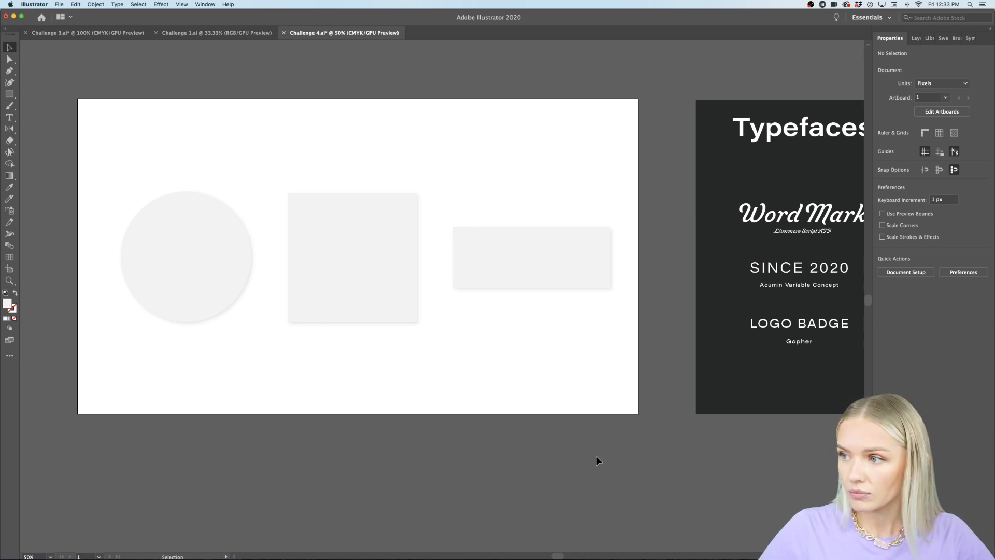
scroll(598, 461, "right", 2)
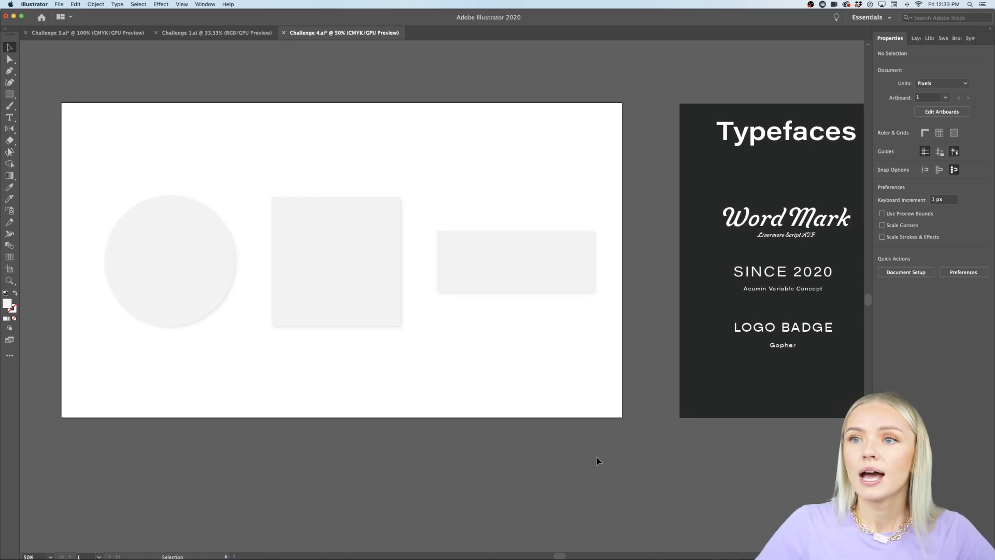
Step: Select and copy the three black Glam Up logos on the white Logo drafts artboard of Challenge 1.ai
left_click(204, 35)
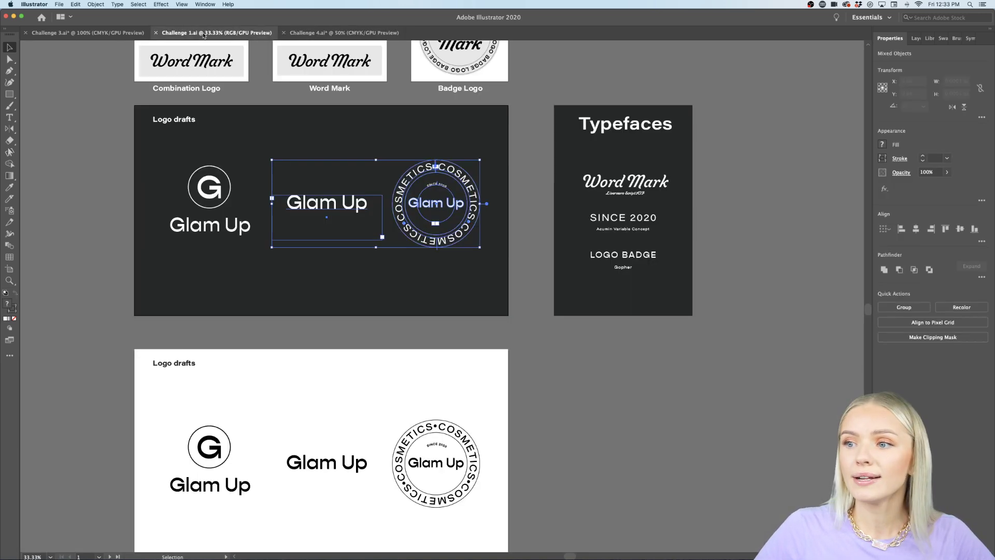
left_click(553, 414)
scroll(554, 415, "up", 3)
scroll(553, 414, "left", 1)
scroll(553, 414, "up", 1)
scroll(553, 415, "left", 1)
scroll(553, 413, "down", 3)
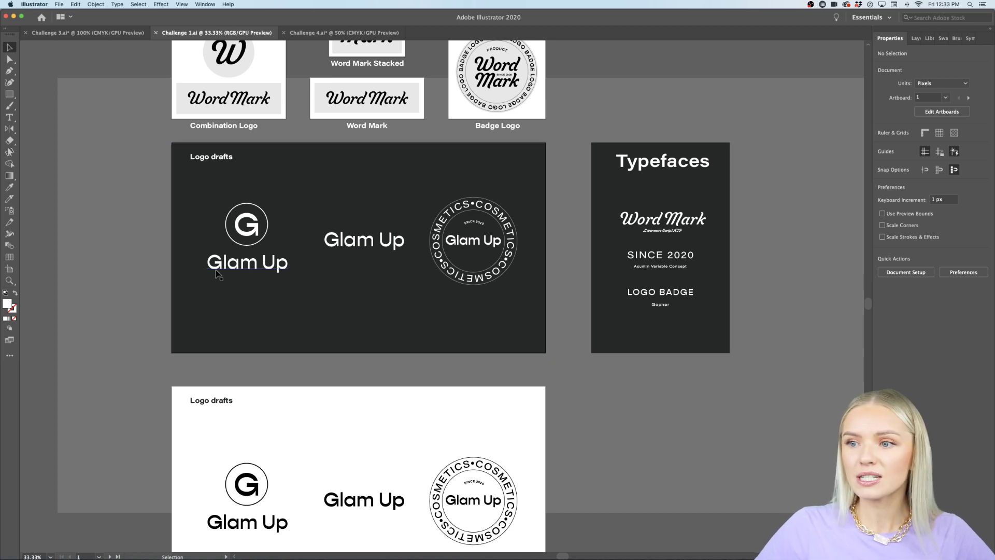
scroll(218, 269, "down", 3)
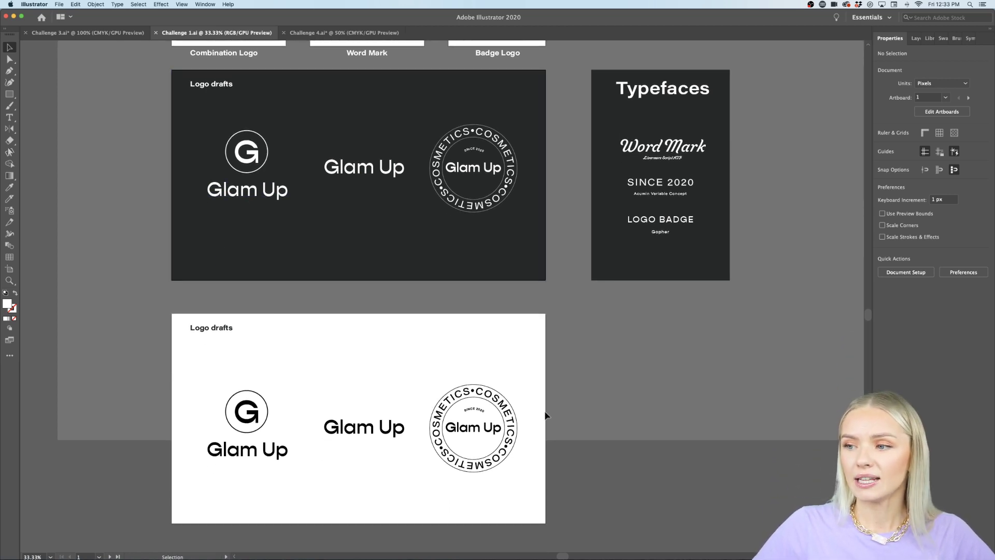
left_click_drag(568, 393, 213, 472)
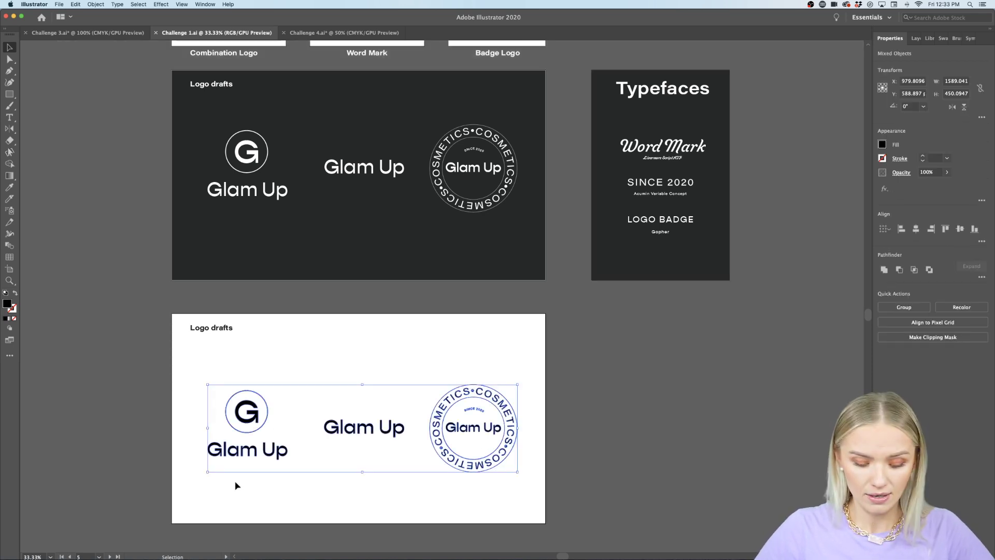
Step: Paste the copied Glam Up logos into Challenge 4.ai and place them just below the white artboard
left_click(328, 34)
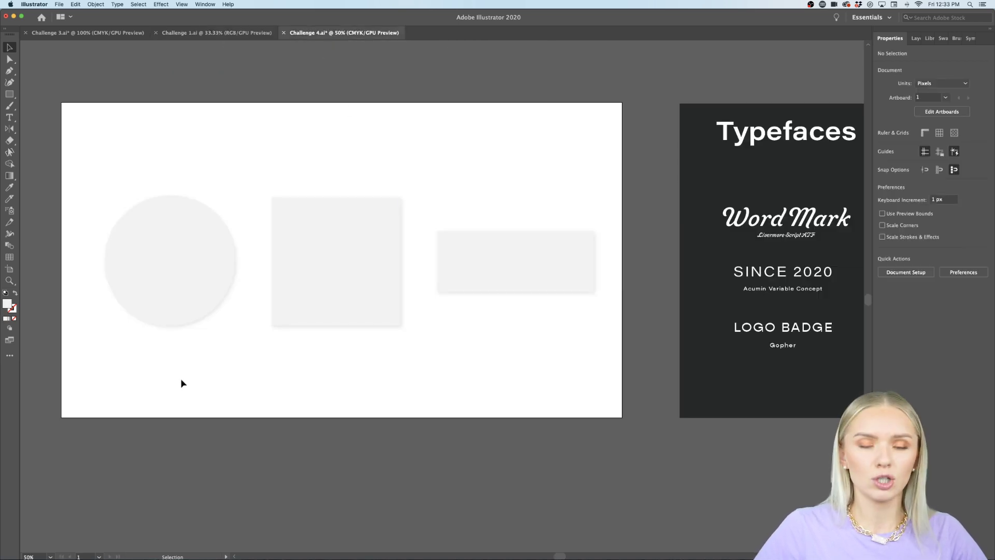
key("cmd+v")
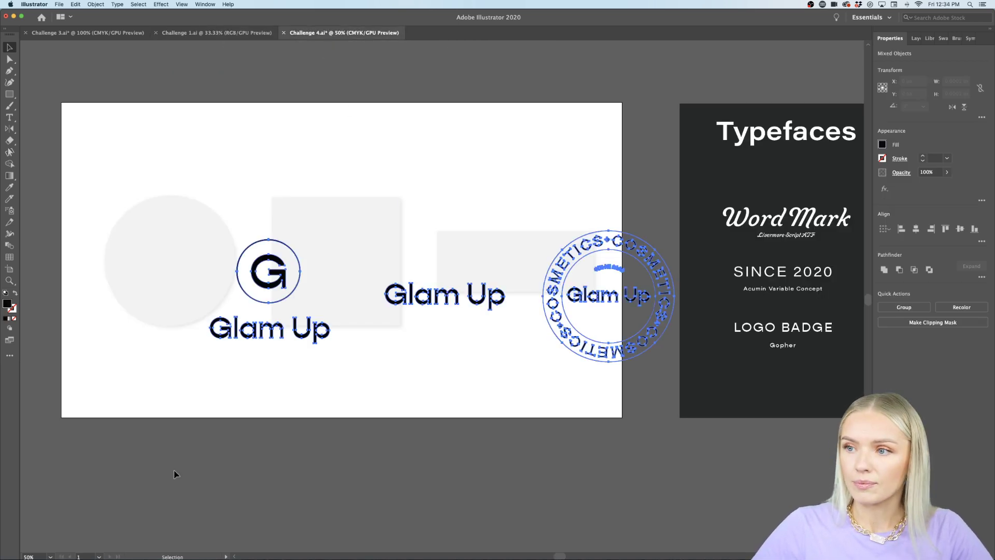
left_click_drag(481, 304, 375, 494)
left_click(661, 449)
scroll(661, 449, "down", 5)
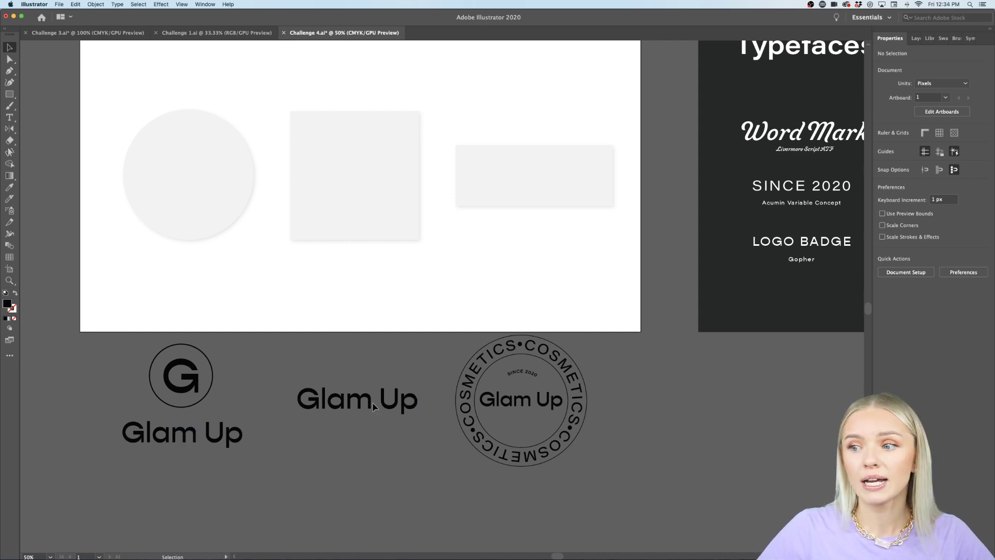
left_click(322, 389)
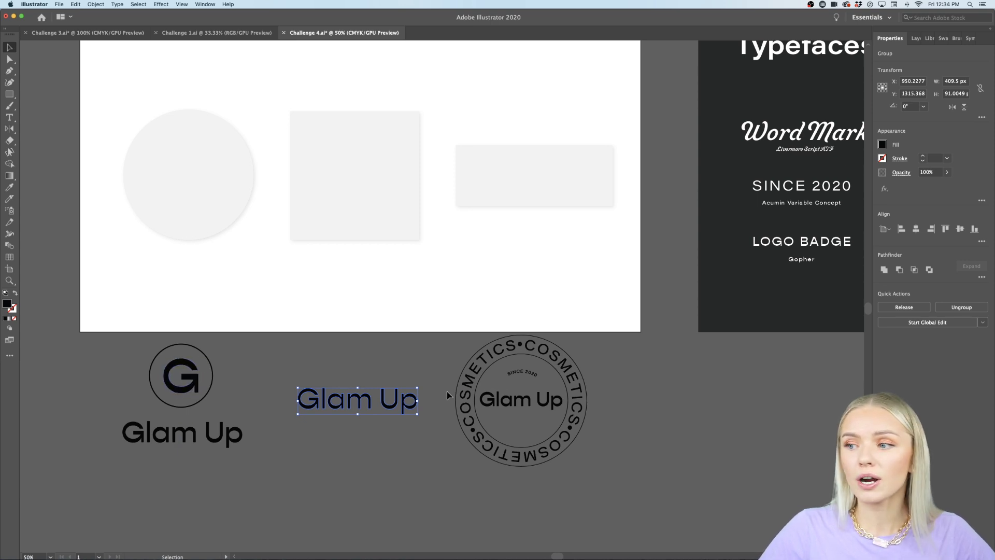
left_click(614, 400)
scroll(614, 399, "up", 1)
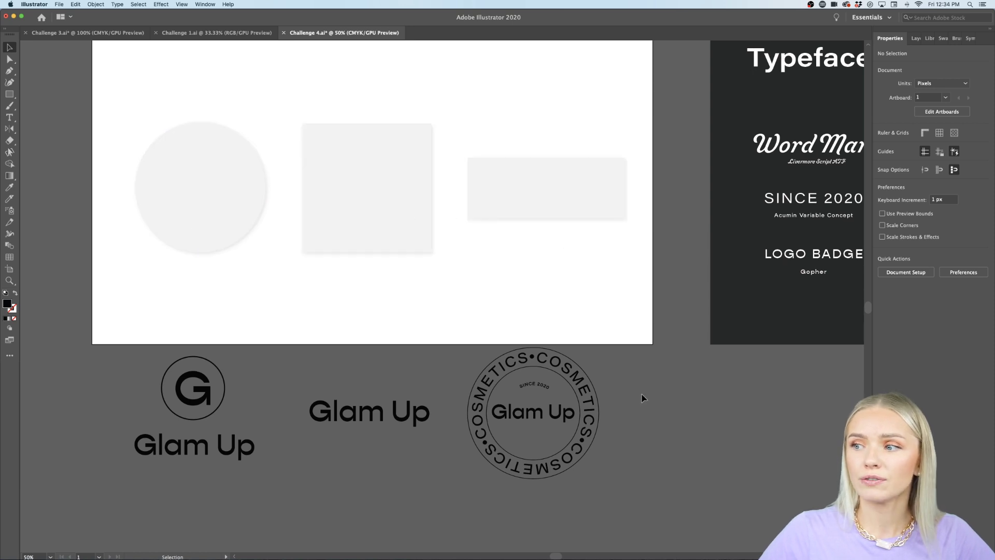
scroll(642, 398, "up", 1)
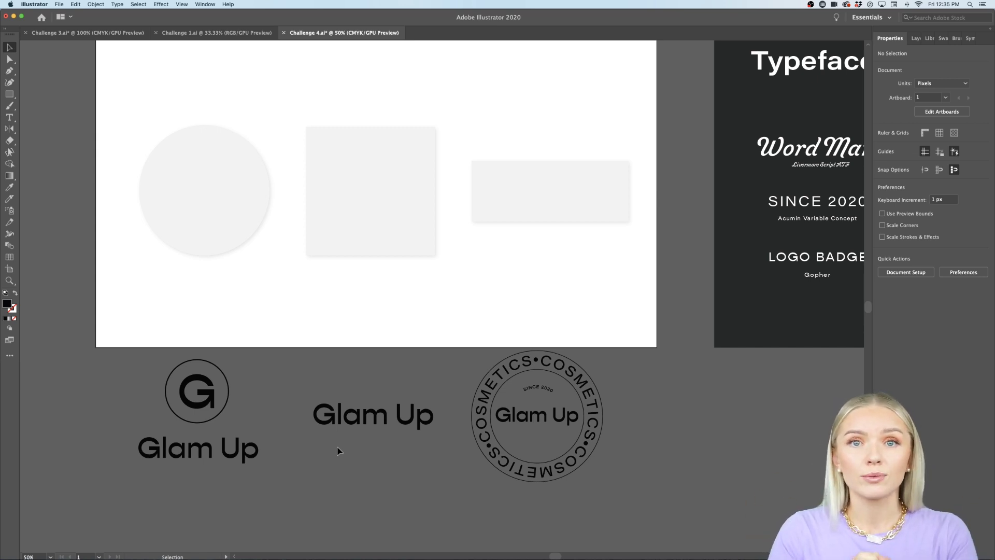
scroll(337, 451, "up", 2)
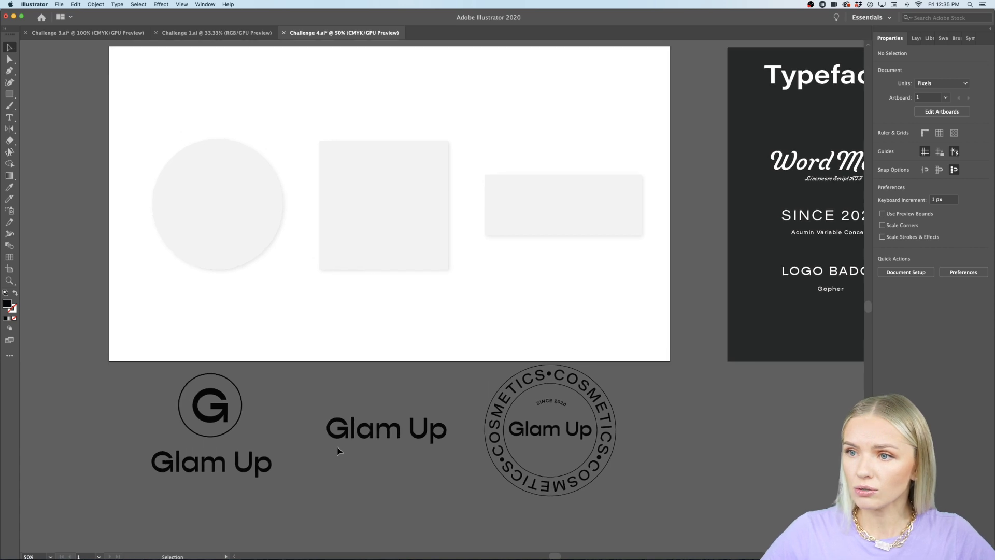
left_click(238, 224)
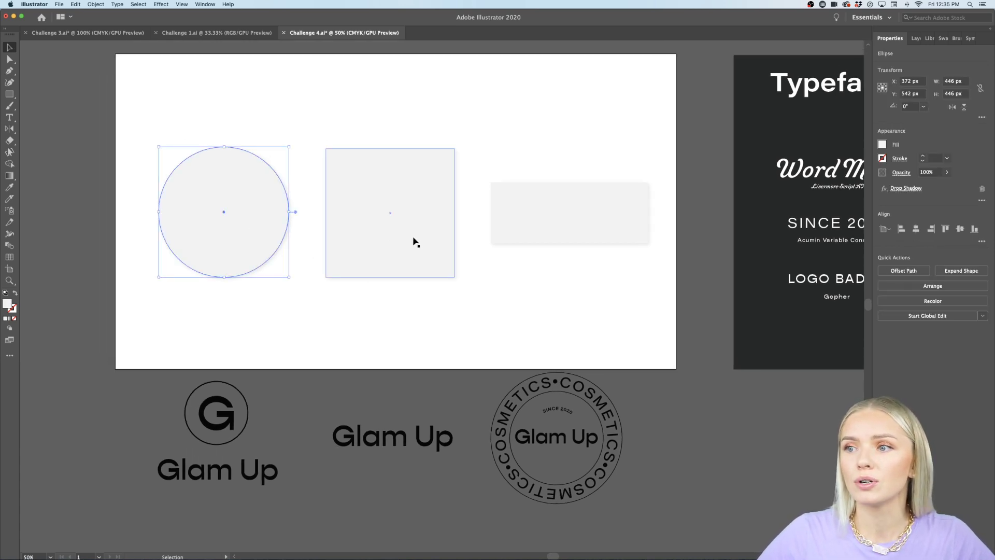
scroll(414, 240, "up", 2)
scroll(414, 240, "left", 1)
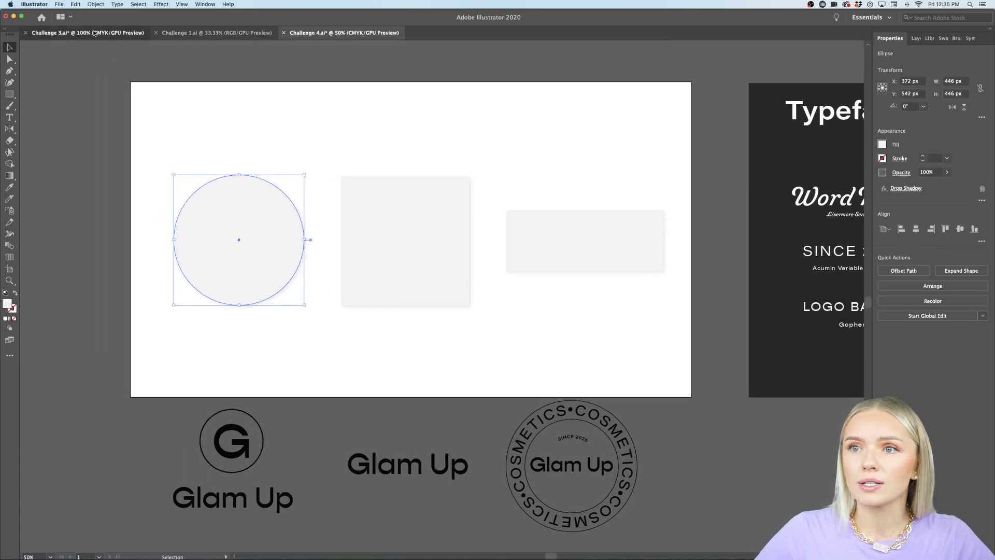
Step: Copy the four colour swatches from Challenge 3.ai into Challenge 4.ai, enlarged and placed above the white artboard, flush with its left edge
left_click(125, 32)
left_click_drag(380, 55, 184, 87)
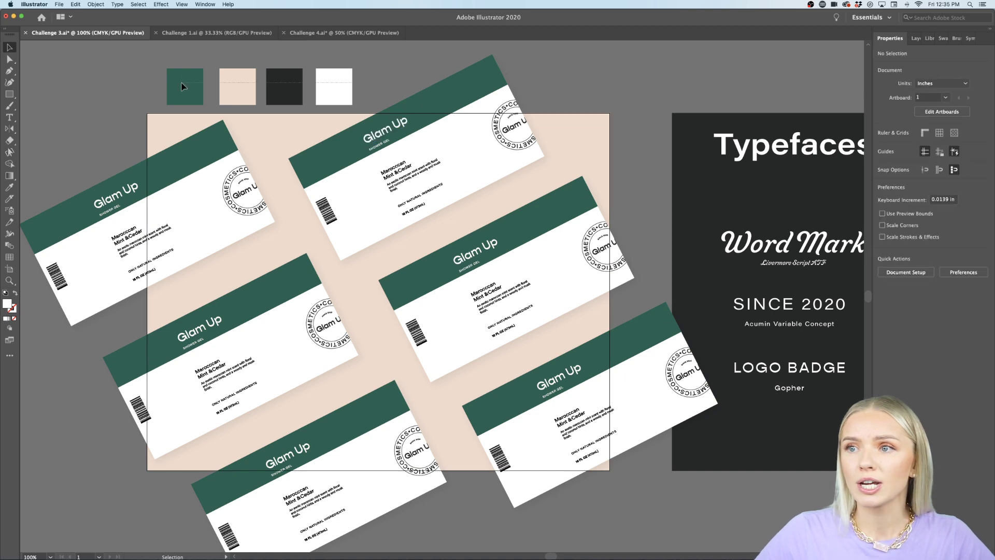
left_click(342, 32)
left_click(261, 60)
scroll(261, 60, "up", 1)
scroll(261, 59, "up", 3)
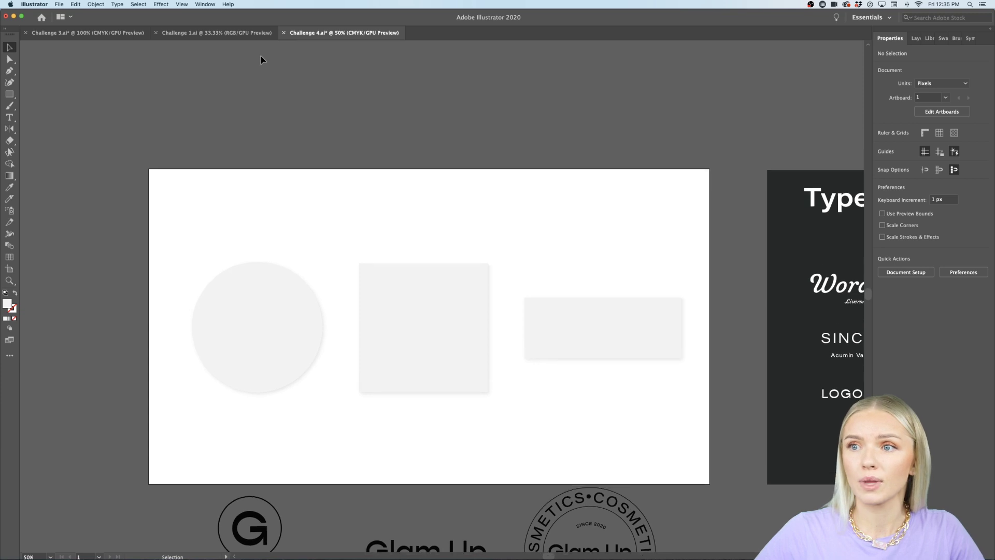
key("cmd+v")
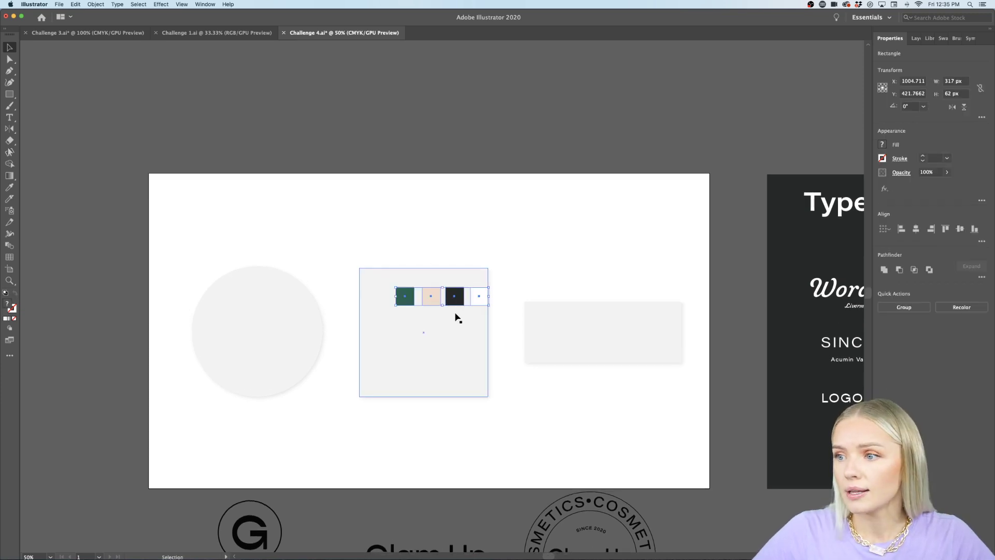
left_click_drag(454, 305, 329, 145)
left_click(369, 147)
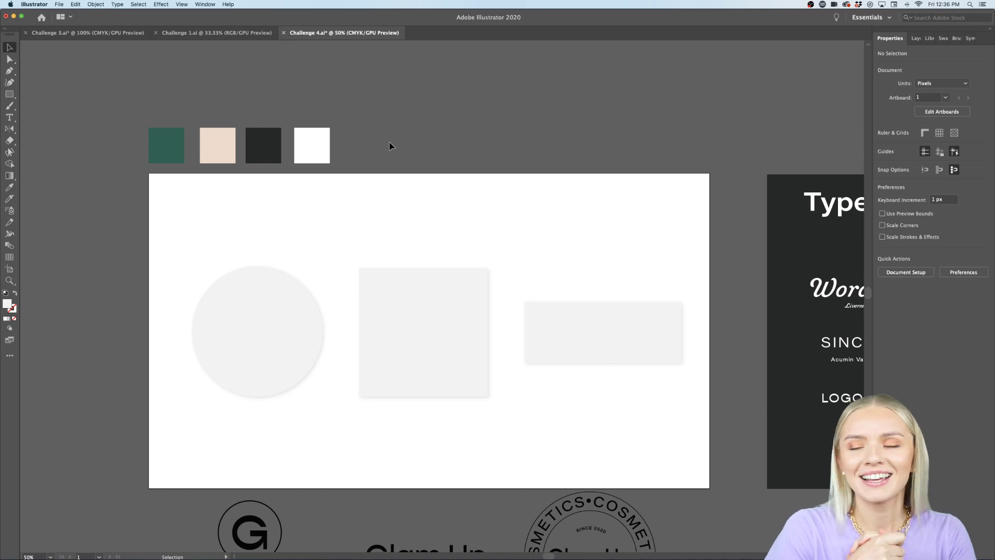
Step: Fill the circle sticker shape with the dark green of the first swatch using the Eyedropper tool
scroll(383, 150, "down", 2)
left_click(278, 285)
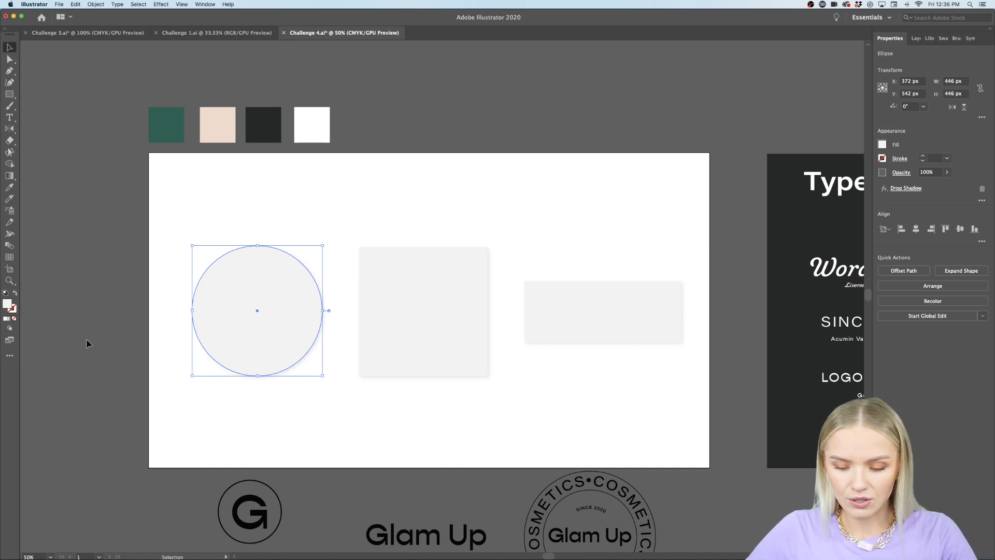
key("i")
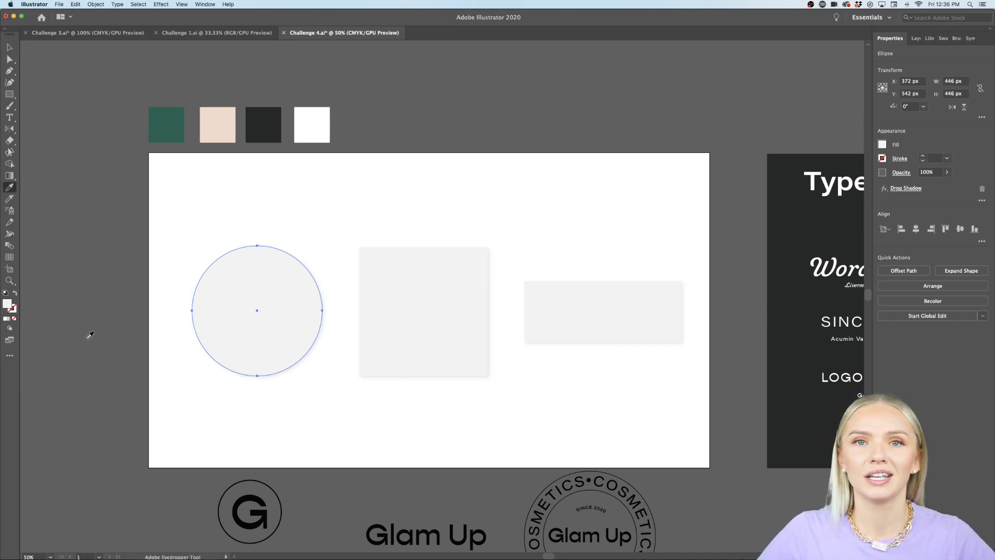
left_click(165, 132)
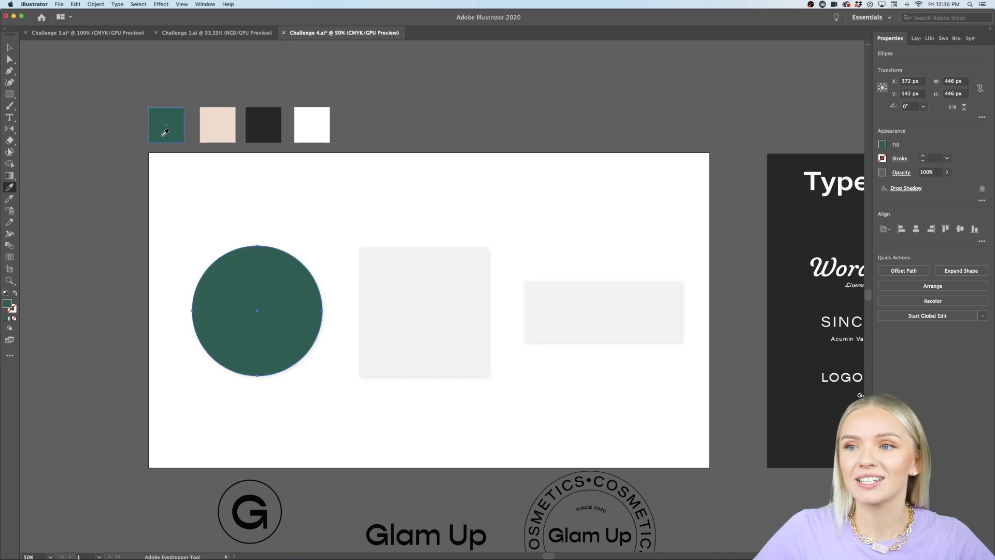
left_click(10, 47)
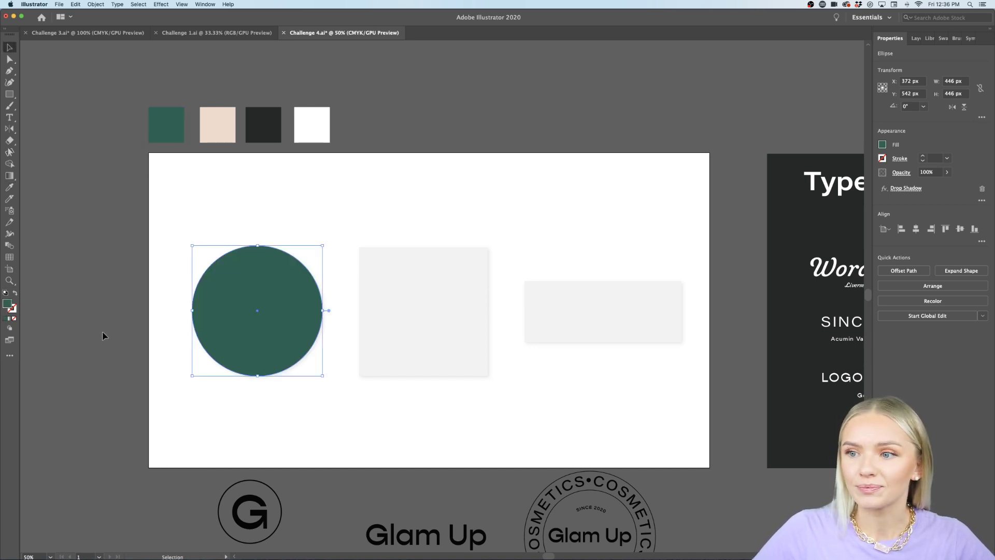
Step: Fill the square sticker shape with the beige of the second swatch using the Eyedropper tool
left_click(104, 393)
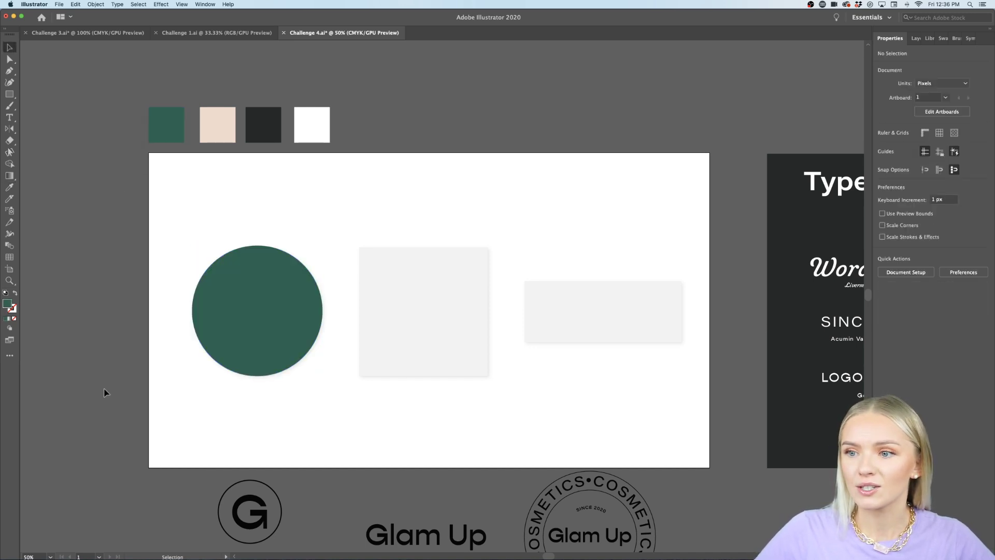
left_click(408, 319)
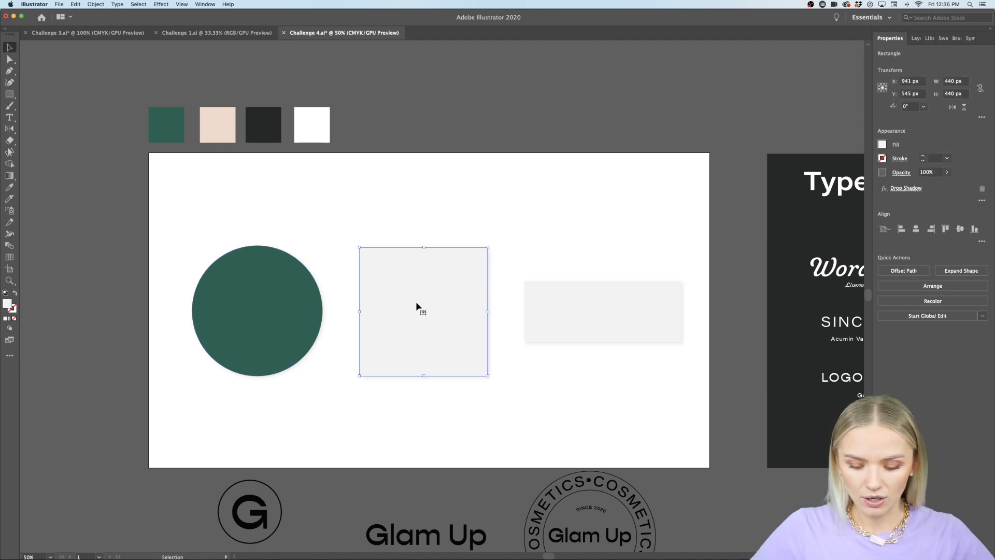
key("i")
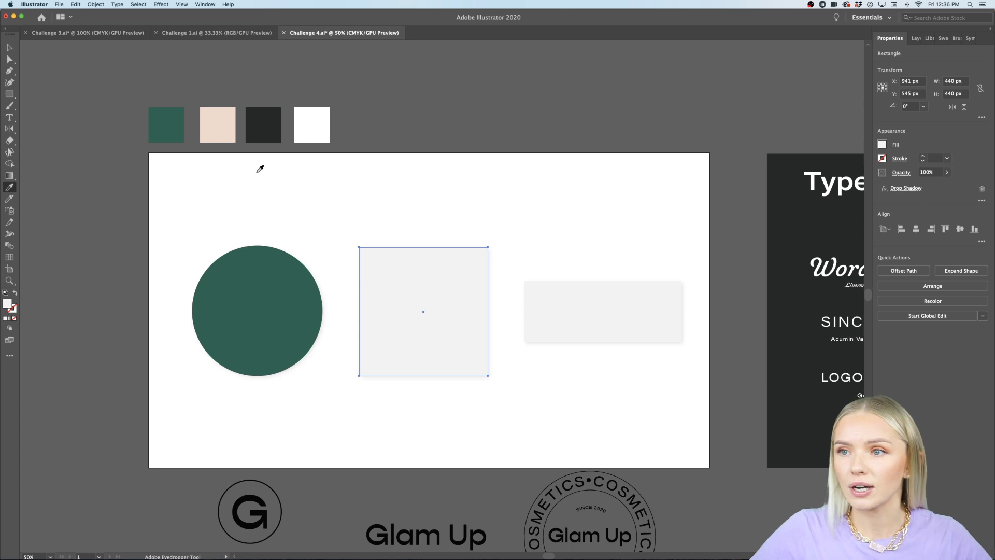
left_click(223, 133)
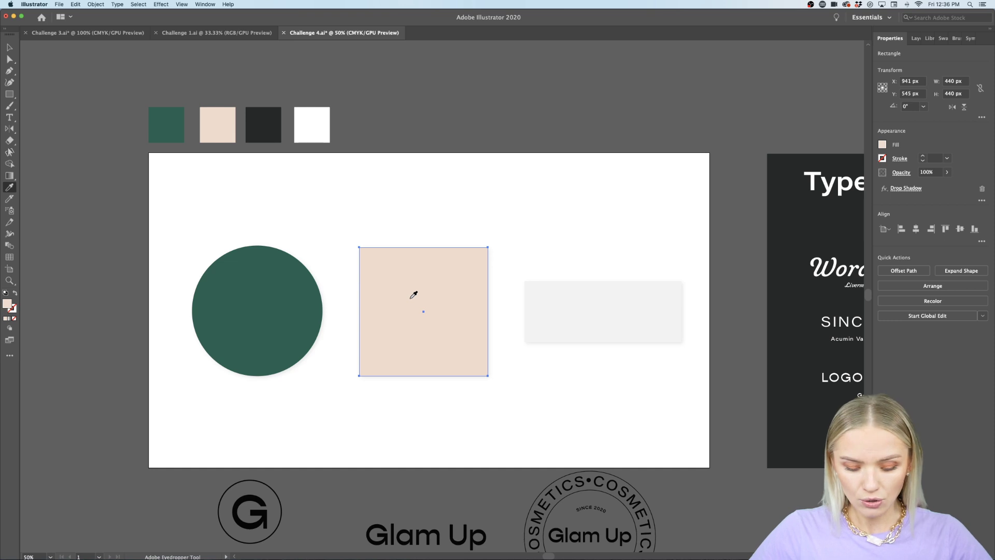
key("v")
Step: Fill the rectangular sticker shape with the near-black of the third swatch using the Eyedropper tool
left_click(539, 307)
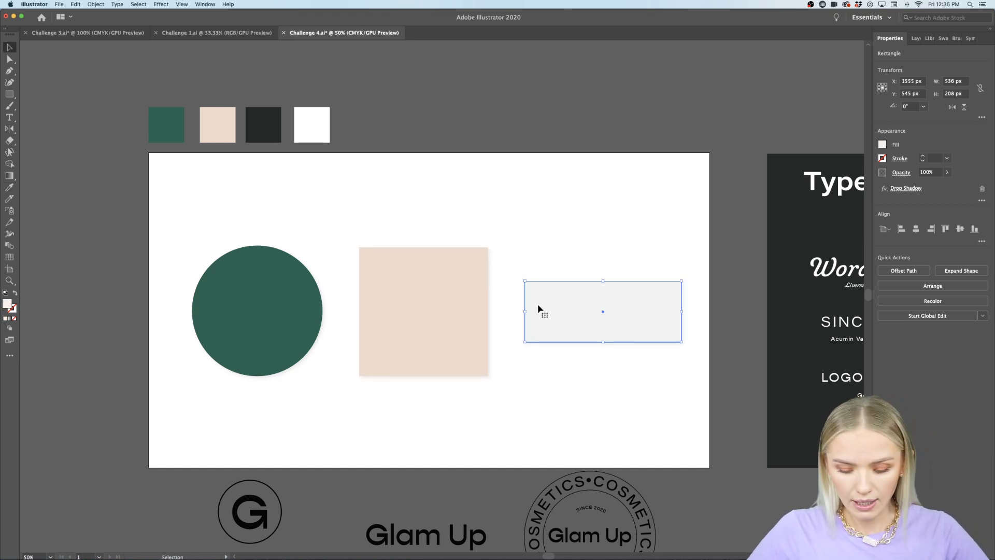
key("i")
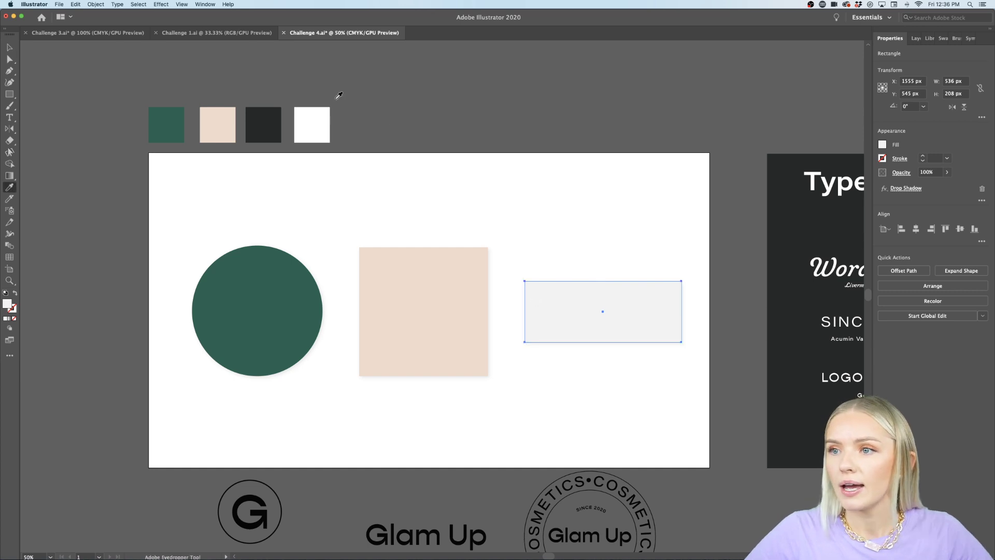
left_click(276, 126)
left_click(10, 47)
left_click(84, 284)
Step: Slightly round all four corners of the beige square using the live corner widgets
scroll(86, 285, "down", 2)
scroll(85, 285, "right", 2)
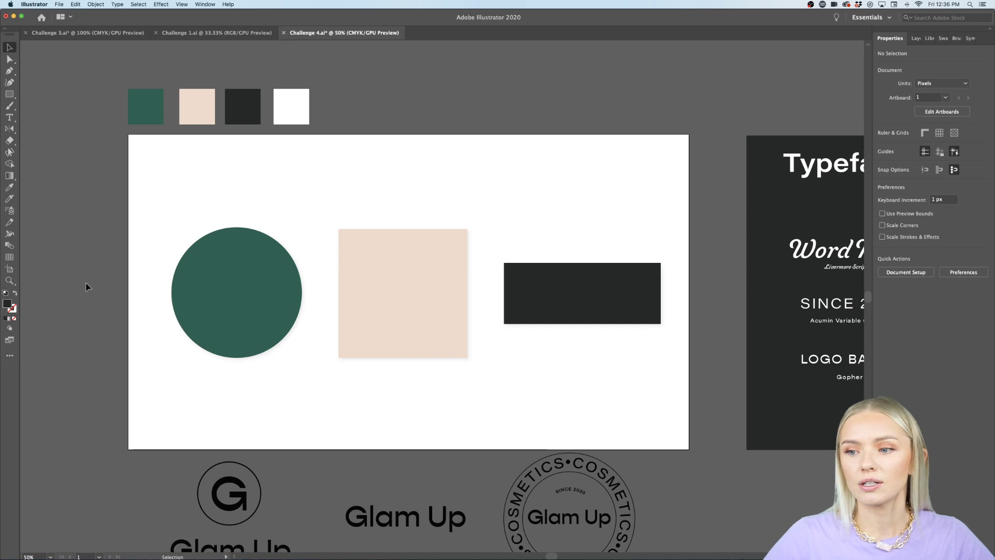
scroll(86, 286, "down", 2)
scroll(86, 287, "right", 1)
scroll(86, 287, "up", 2)
scroll(86, 286, "left", 2)
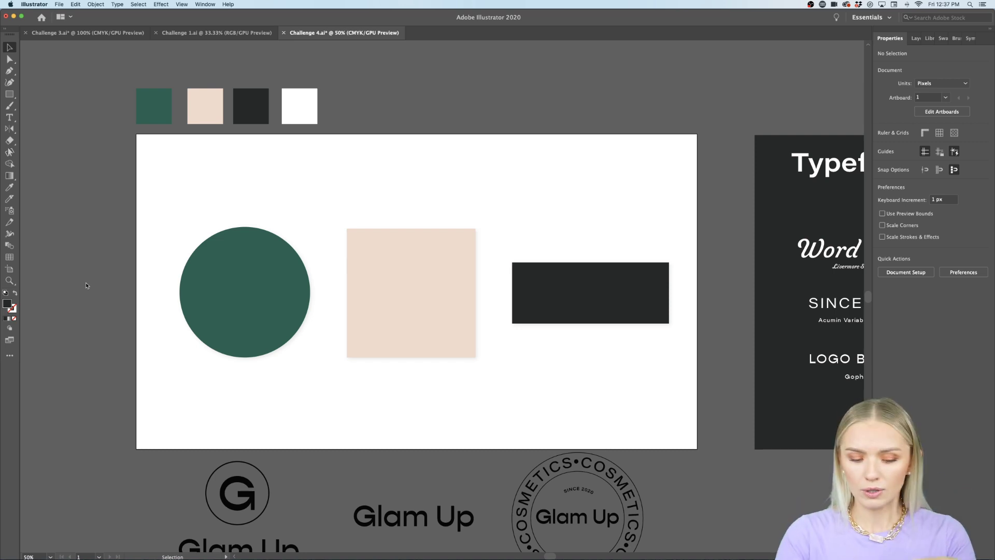
left_click(412, 293)
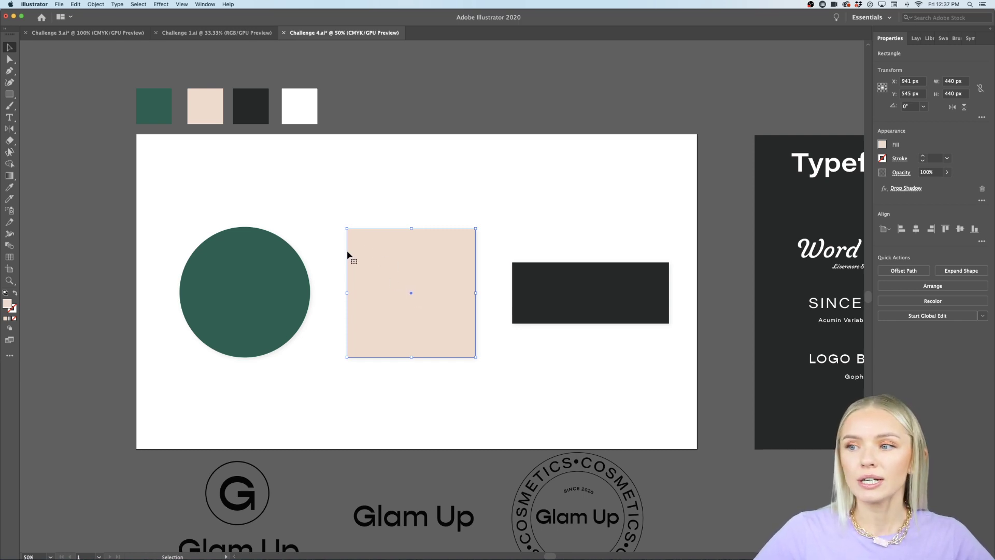
left_click(409, 299)
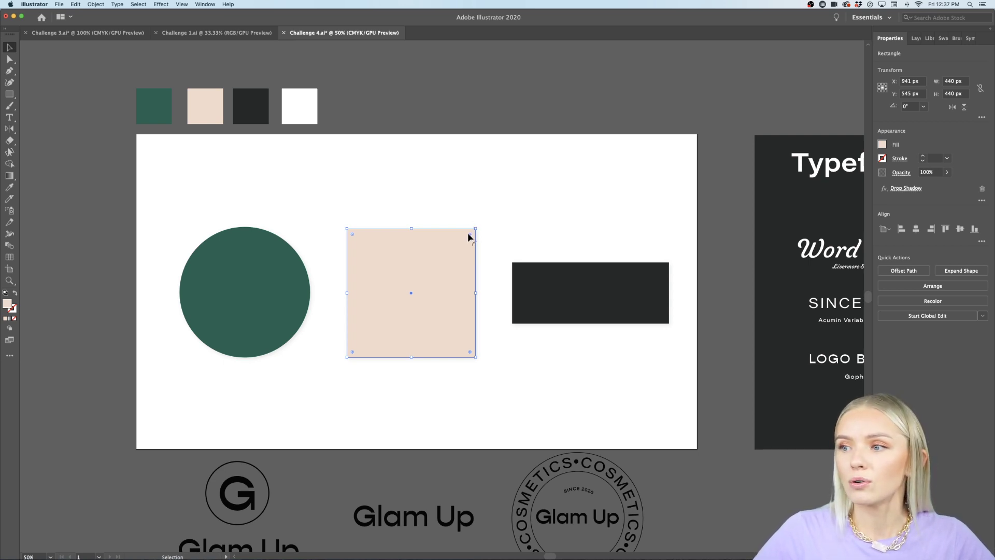
left_click_drag(471, 237, 469, 240)
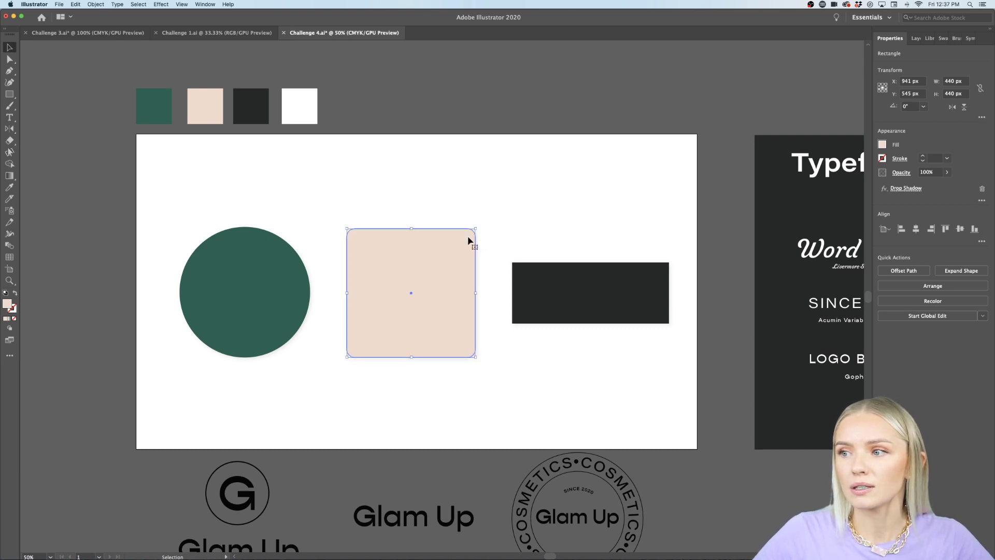
scroll(468, 241, "up", 4)
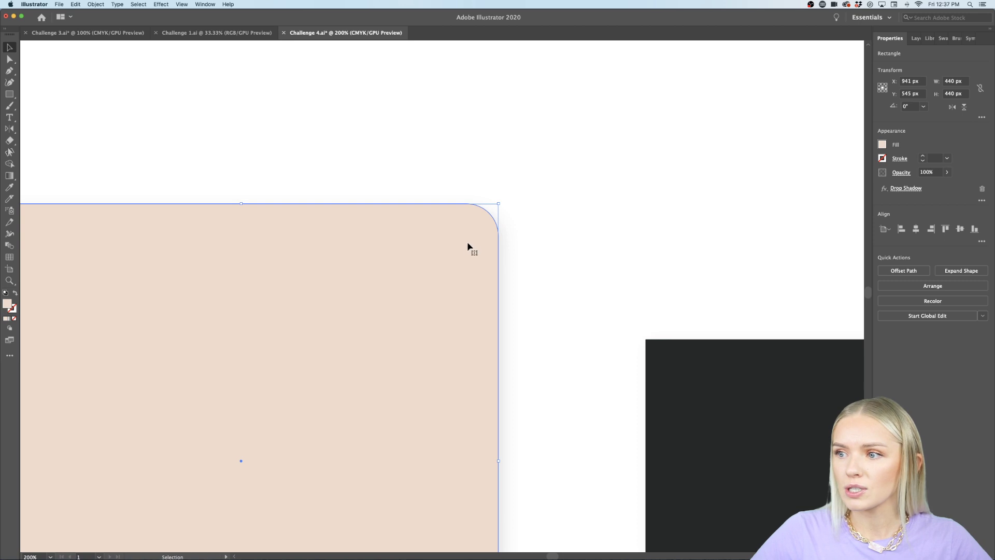
scroll(460, 239, "left", 3)
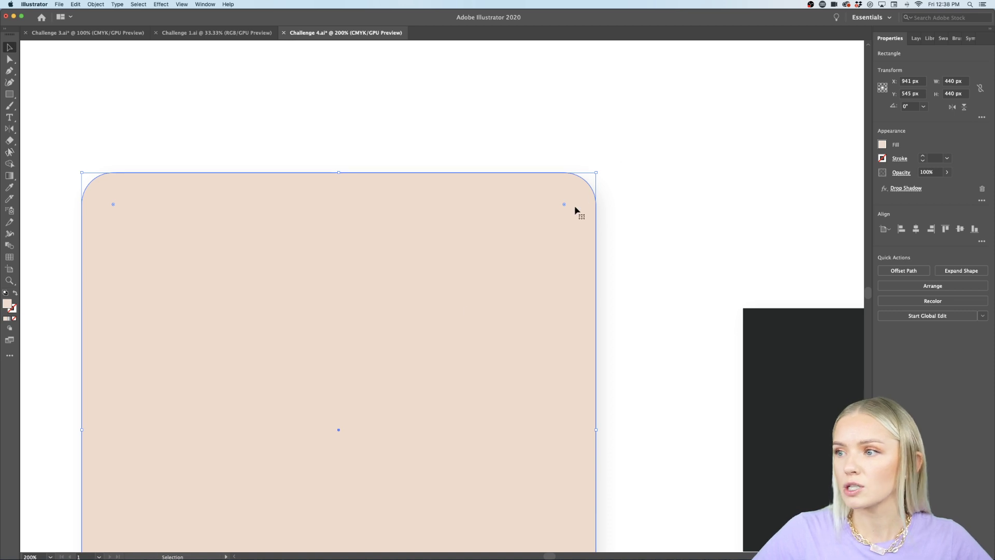
mouse_move(565, 206)
left_mouse_down()
mouse_move(557, 211)
mouse_move(581, 196)
mouse_move(543, 229)
mouse_move(582, 195)
mouse_move(556, 213)
left_mouse_up()
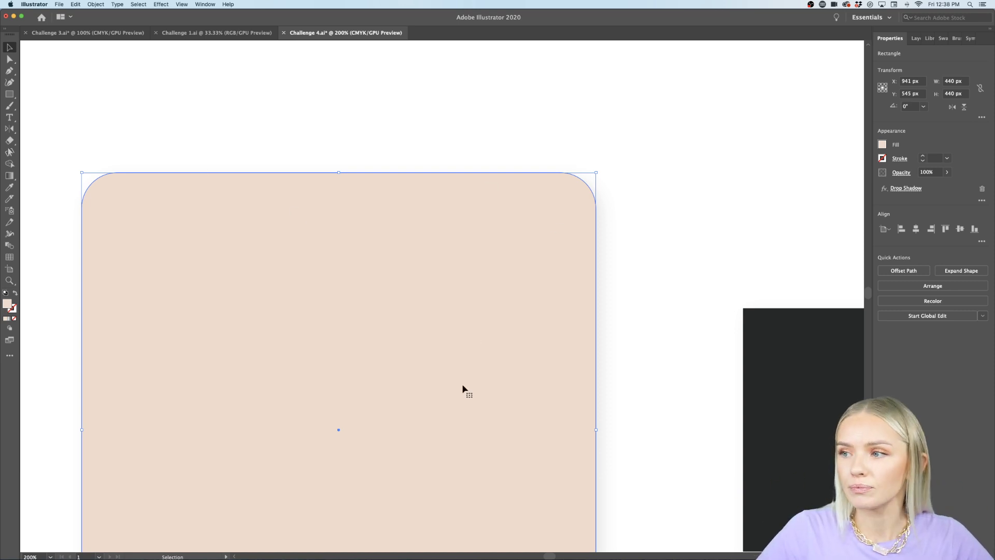
key("super+1")
left_click(553, 439)
scroll(498, 420, "down", 1)
Step: Try rounding every corner of the beige square heavily except the upper-left one, and undo it
left_click(406, 324)
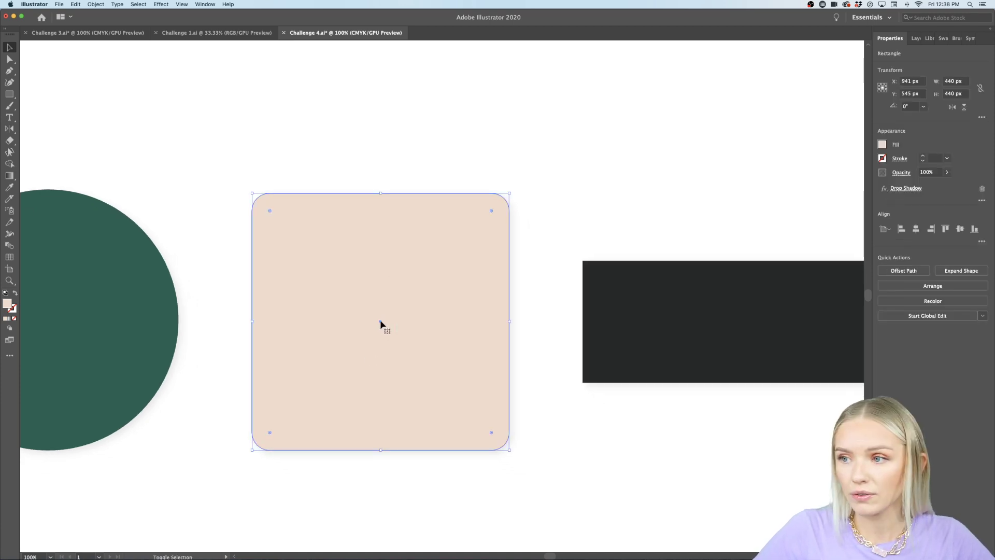
scroll(383, 322, "up", 1)
left_click(381, 338)
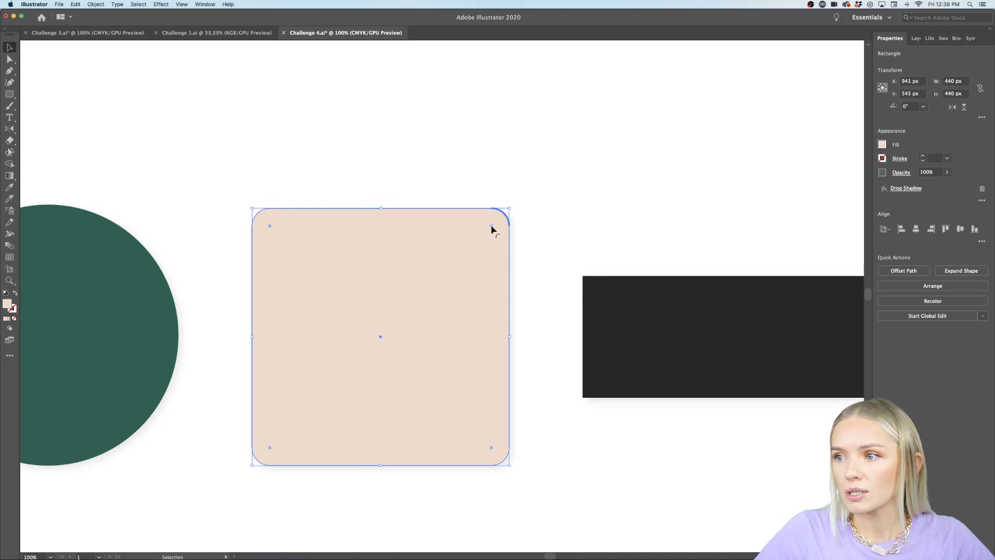
left_click(492, 449)
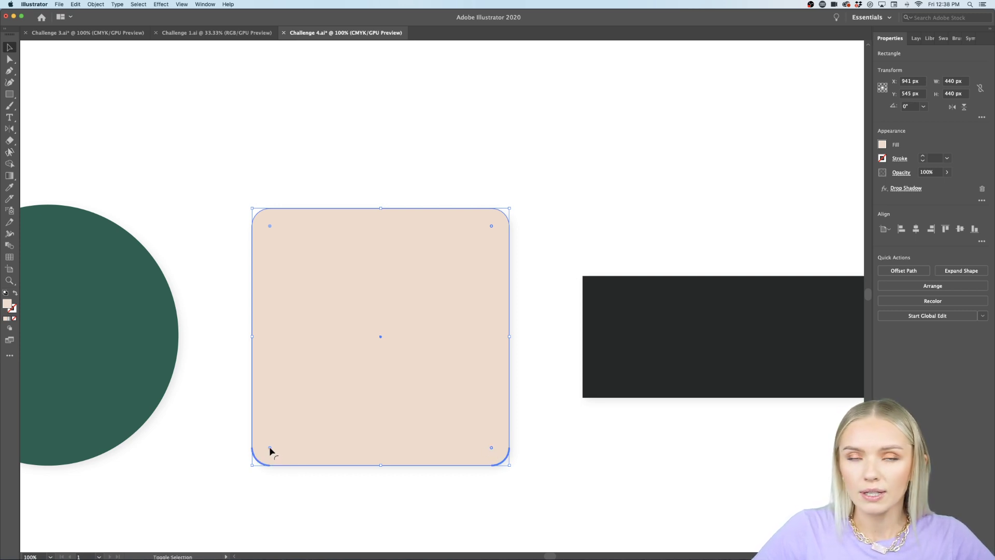
left_click_drag(270, 450, 359, 363)
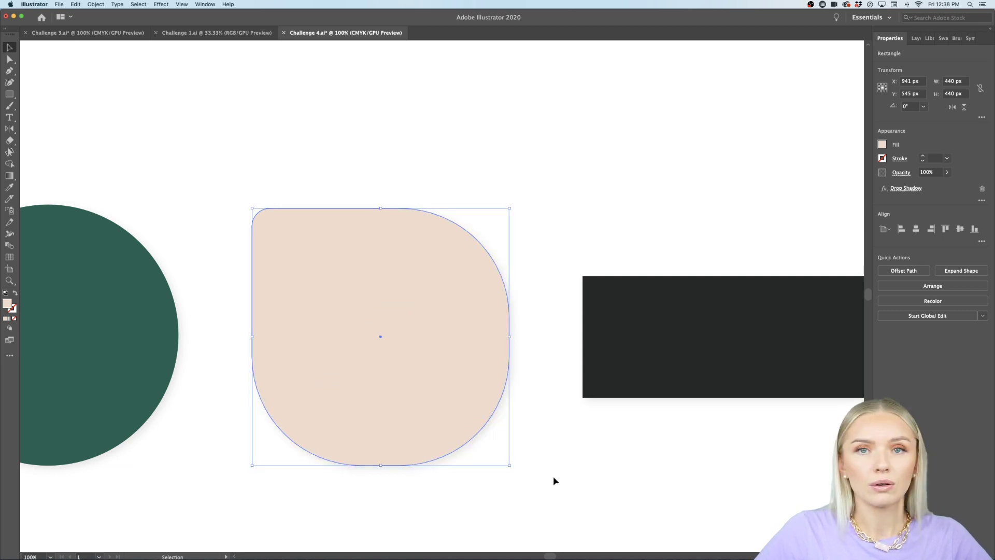
key("super+z")
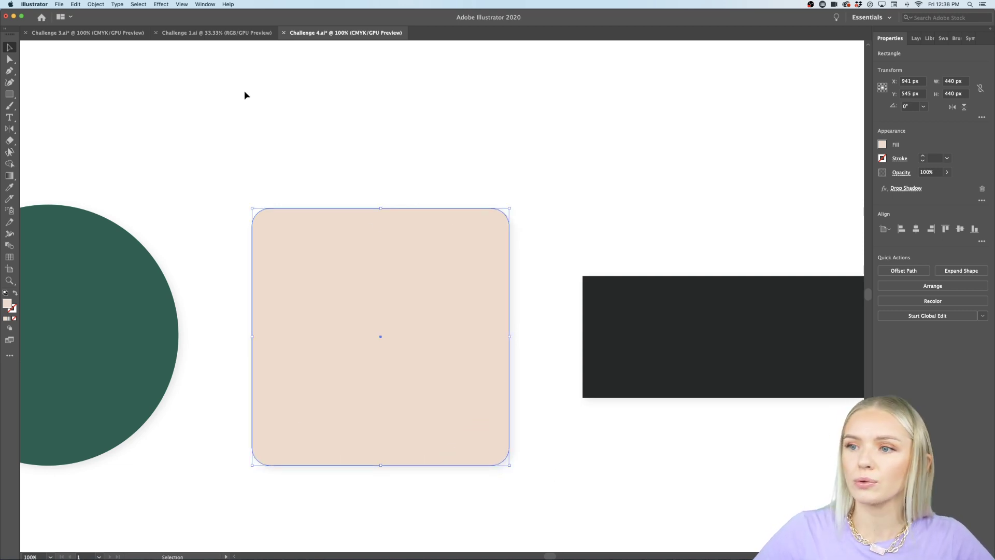
left_click(169, 140)
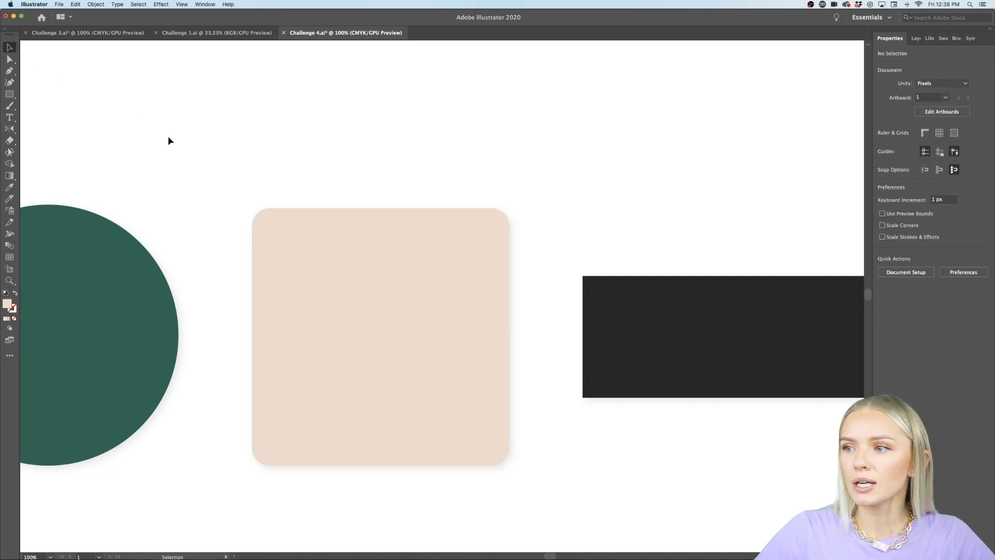
Step: Slightly round all four corners of the near-black rectangle using the live corner widgets
scroll(169, 140, "down", 1)
key("super+minus")
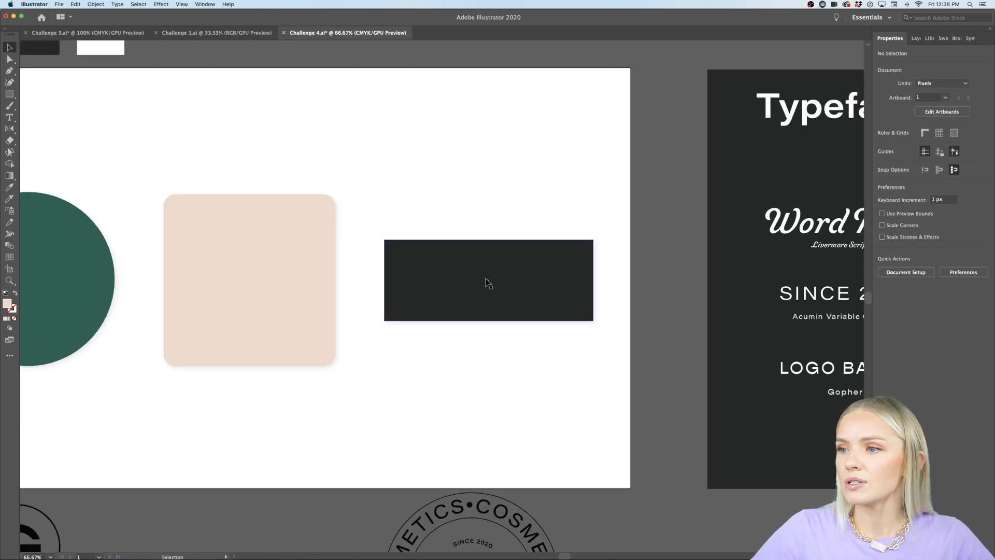
left_click(487, 282)
scroll(486, 282, "right", 2)
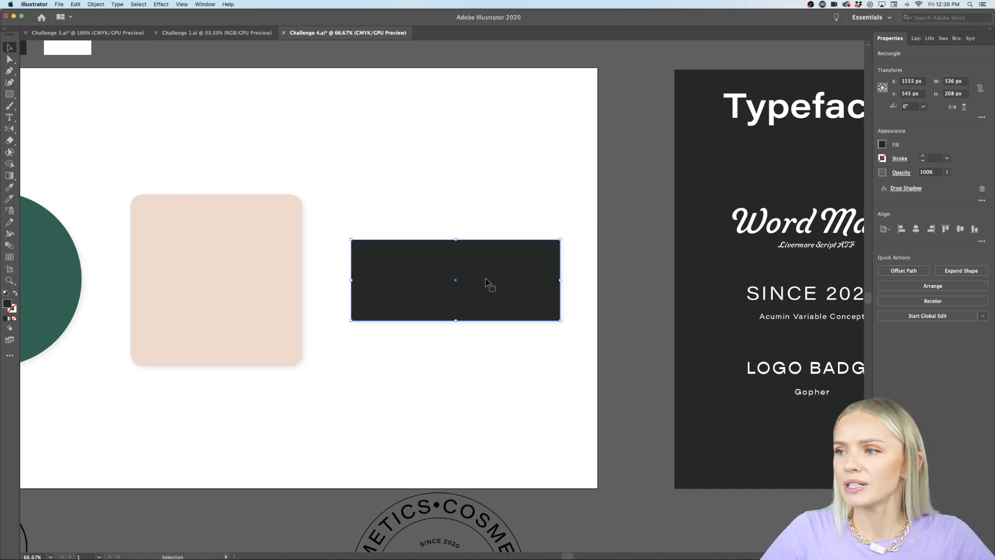
key("super+plus")
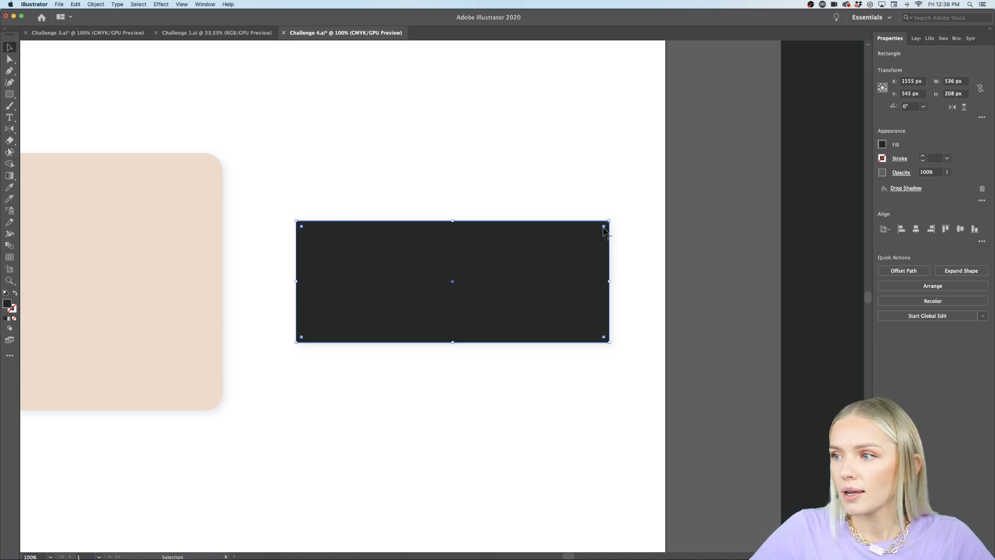
left_click_drag(604, 228, 596, 237)
left_click(423, 380)
Step: Shift the near-black rounded rectangle slightly left and down, to about X 1548 px, Y 554 px
scroll(423, 381, "left", 6)
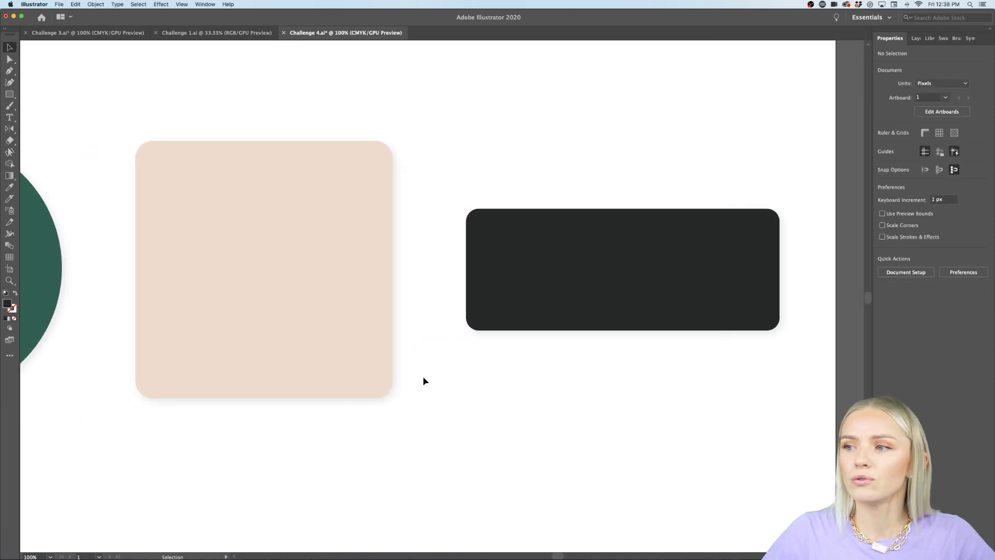
scroll(506, 341, "right", 2)
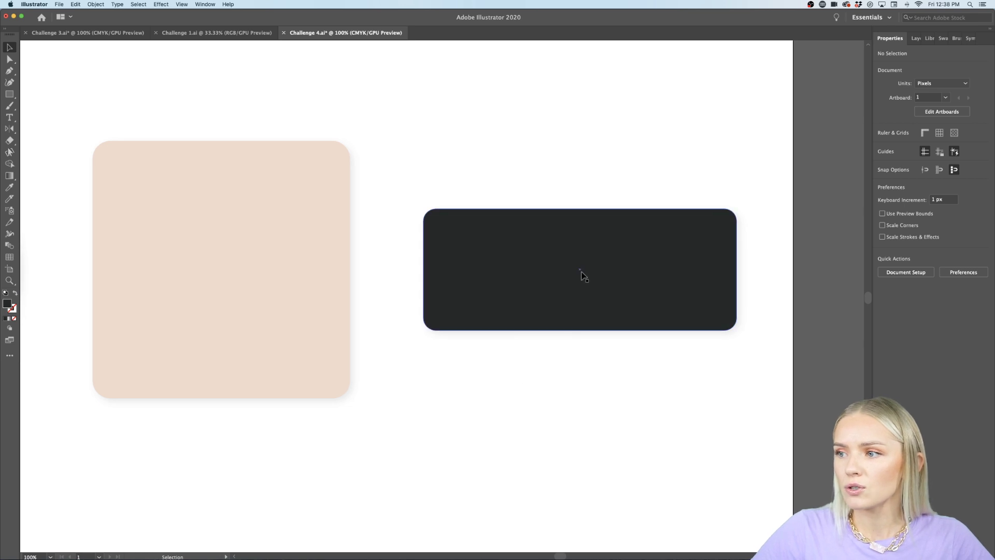
left_click(603, 281)
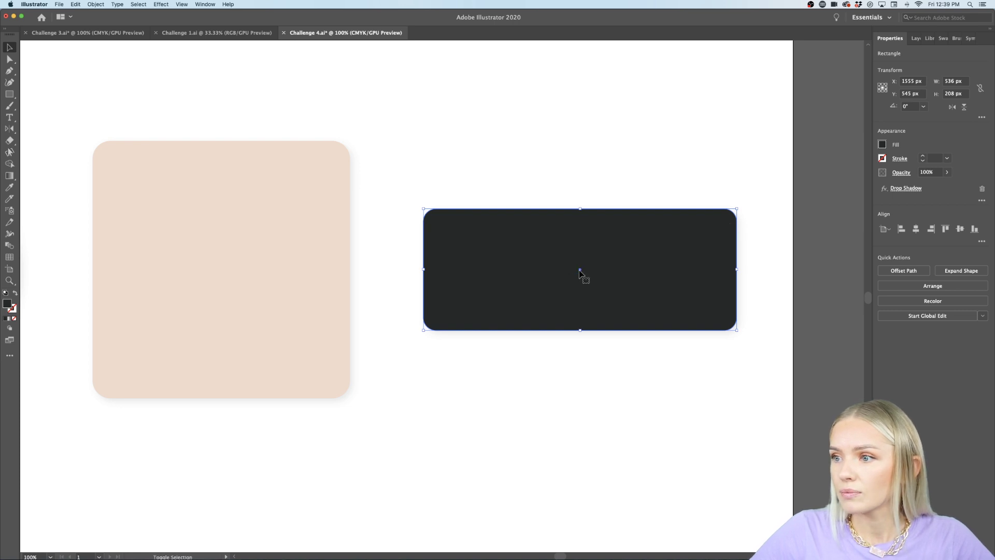
left_click(591, 384)
left_click(580, 269)
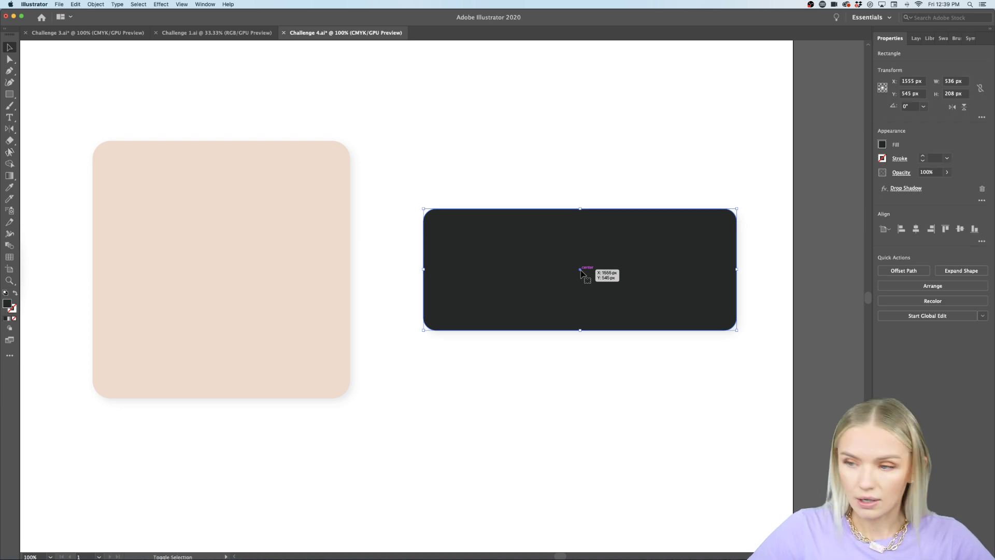
mouse_move(723, 226)
left_mouse_down()
mouse_move(713, 238)
mouse_move(719, 230)
left_mouse_up()
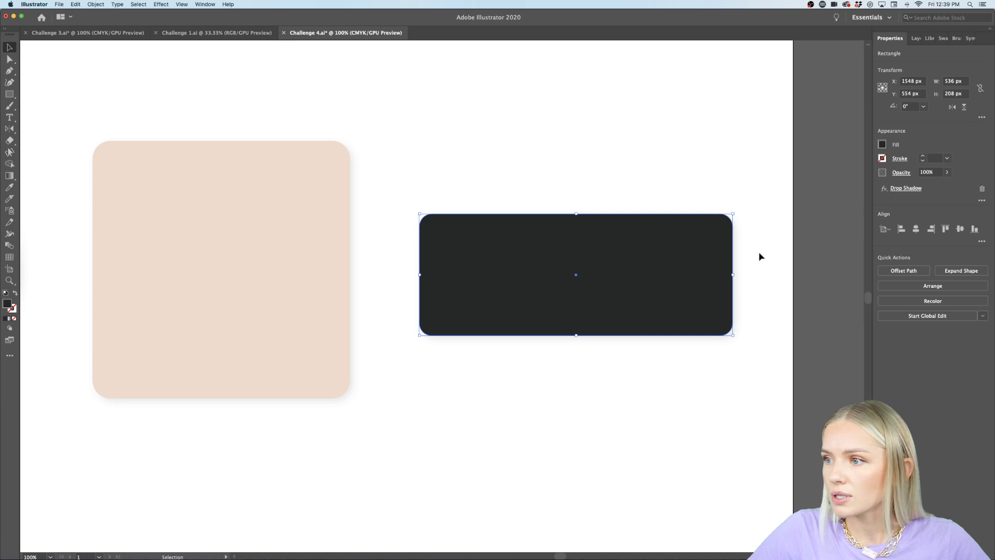
Step: Try rounding the near-black rectangle's corners fully into a pill shape, and undo it
left_click(577, 275)
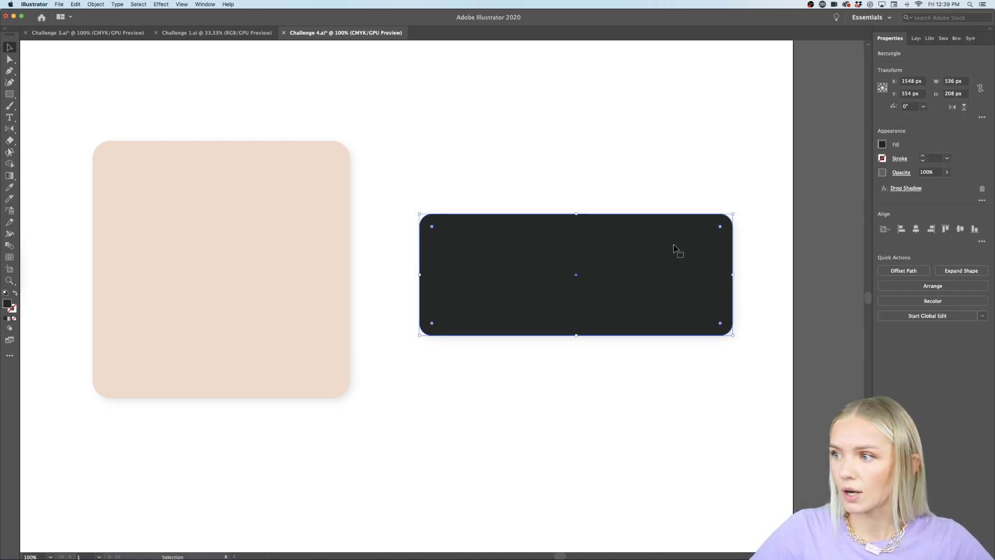
left_click_drag(720, 227, 630, 309)
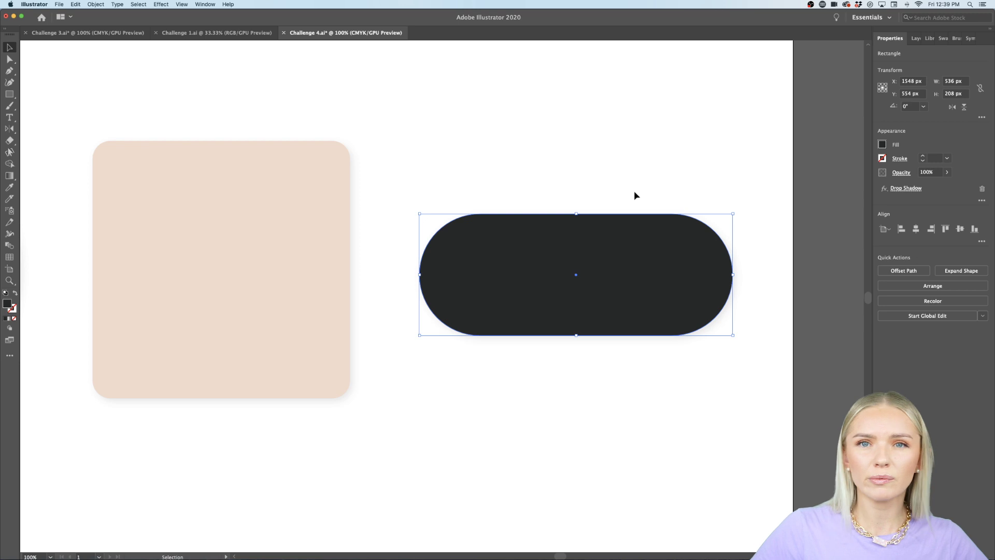
key("super+z")
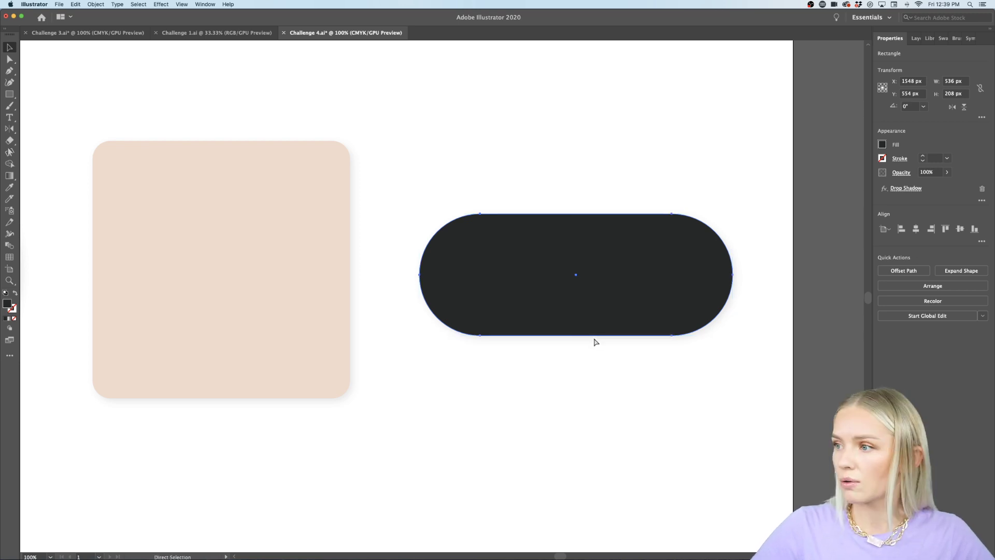
left_click(562, 351)
Step: Move the plain Glam Up wordmark from below the artboard onto the lower part of the beige square
key("super+minus")
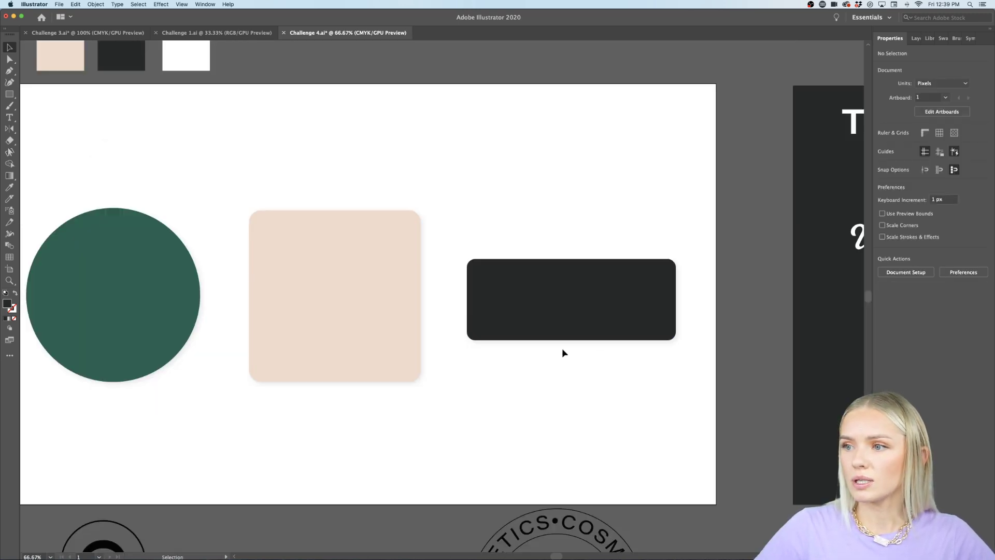
scroll(564, 352, "left", 3)
scroll(563, 350, "up", 2)
scroll(563, 351, "left", 2)
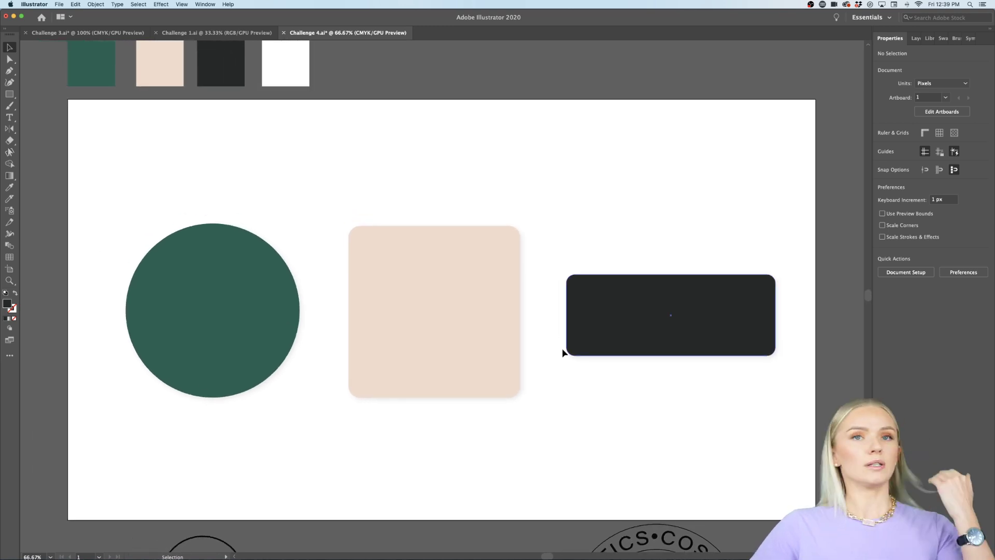
scroll(563, 353, "down", 3)
scroll(562, 352, "up", 1)
scroll(563, 352, "down", 1)
scroll(562, 353, "down", 5)
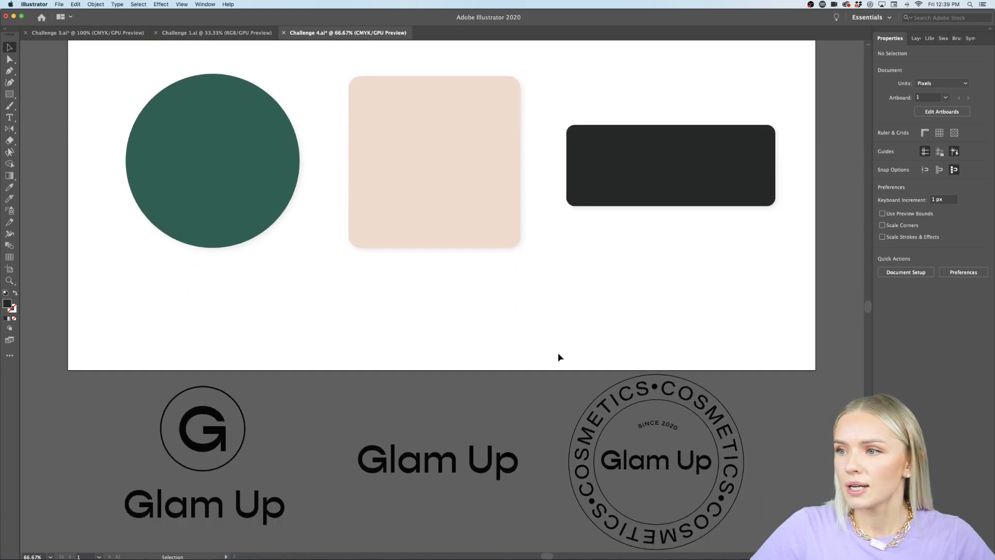
left_click(478, 471)
left_click_drag(479, 470, 475, 231)
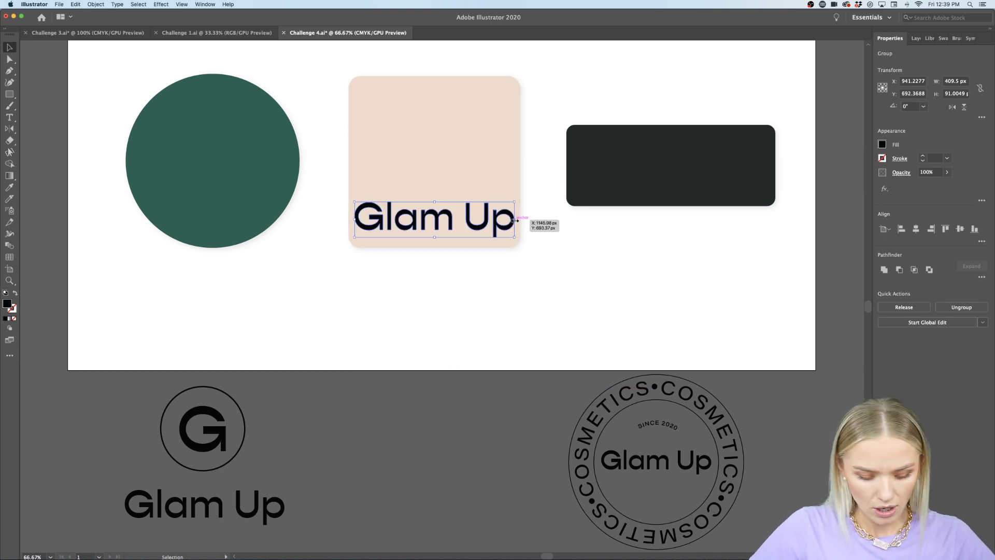
Step: Scale the Glam Up wordmark down to about 194 × 43 px, centred near the lower edge of the beige square
left_click_drag(515, 220, 465, 237)
scroll(453, 313, "up", 3)
scroll(453, 313, "down", 2)
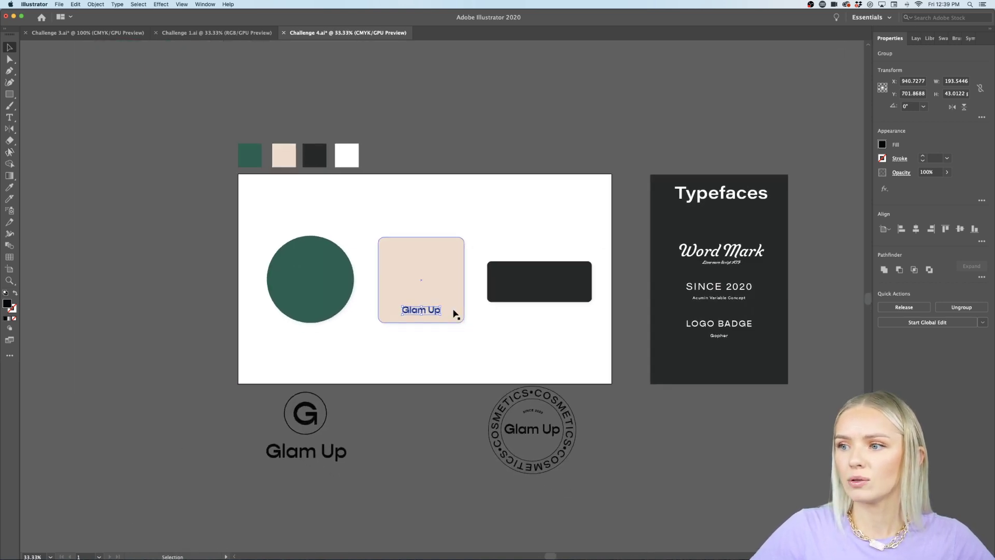
scroll(453, 313, "up", 1)
scroll(452, 313, "up", 1)
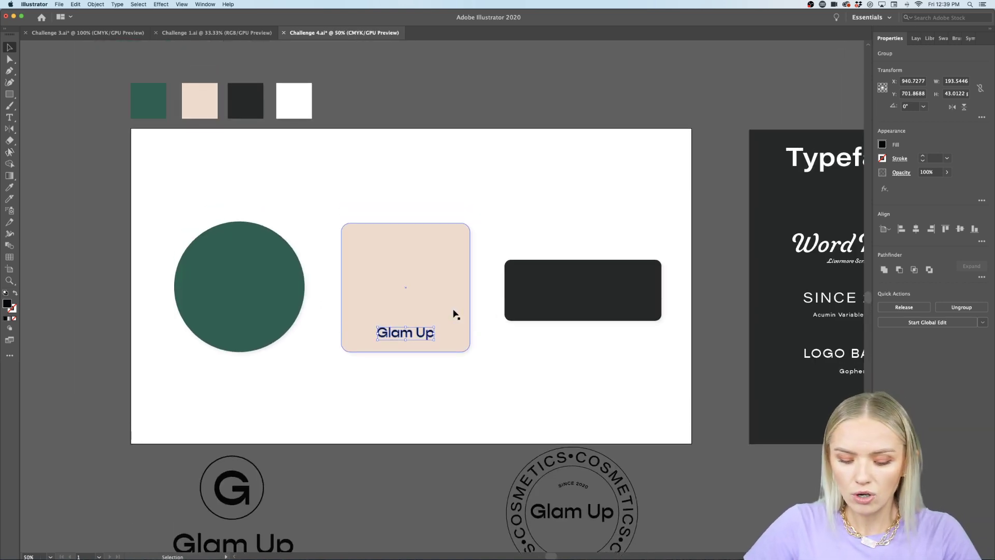
Step: Recolour the Glam Up wordmark on the beige square white, sampling the white swatch with the Eyedropper
key("i")
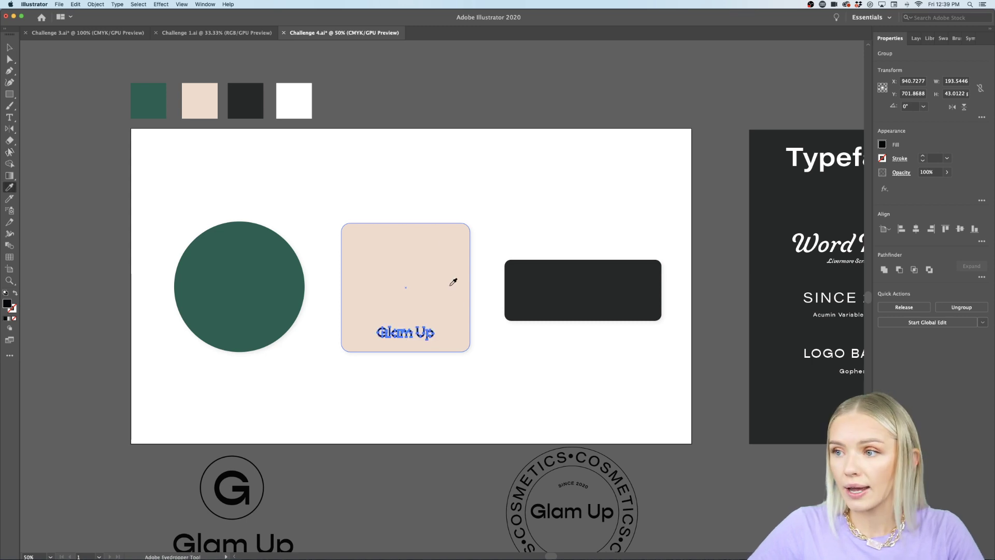
left_click(294, 98)
key("v")
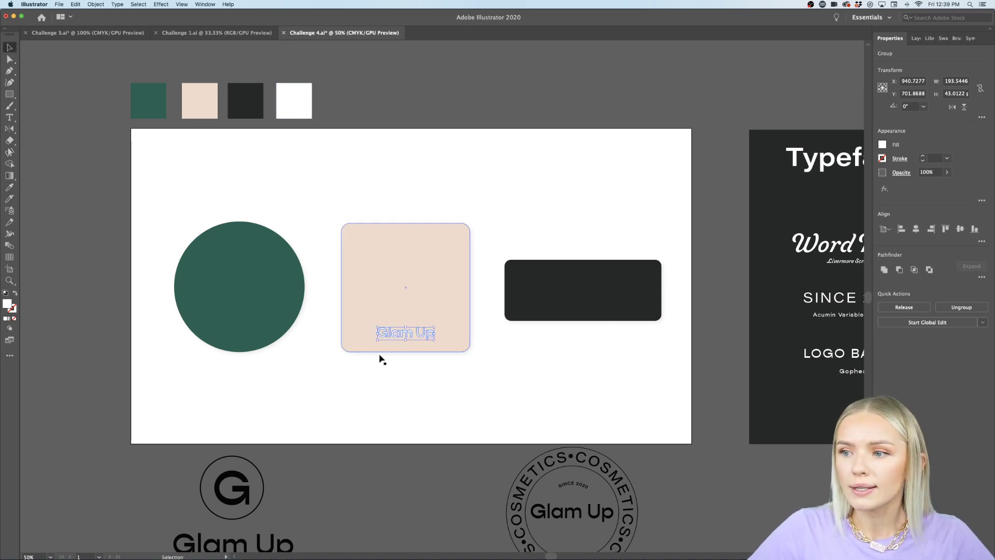
left_click(379, 349)
left_click(393, 399)
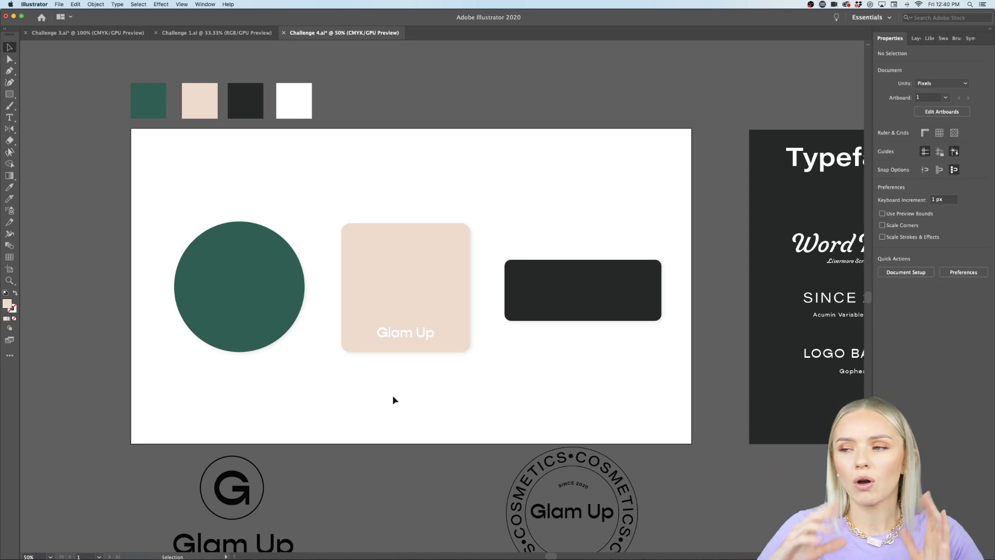
Step: Draw a circle about 284 px in diameter inside the green circle sticker using the Ellipse tool
scroll(393, 401, "down", 3)
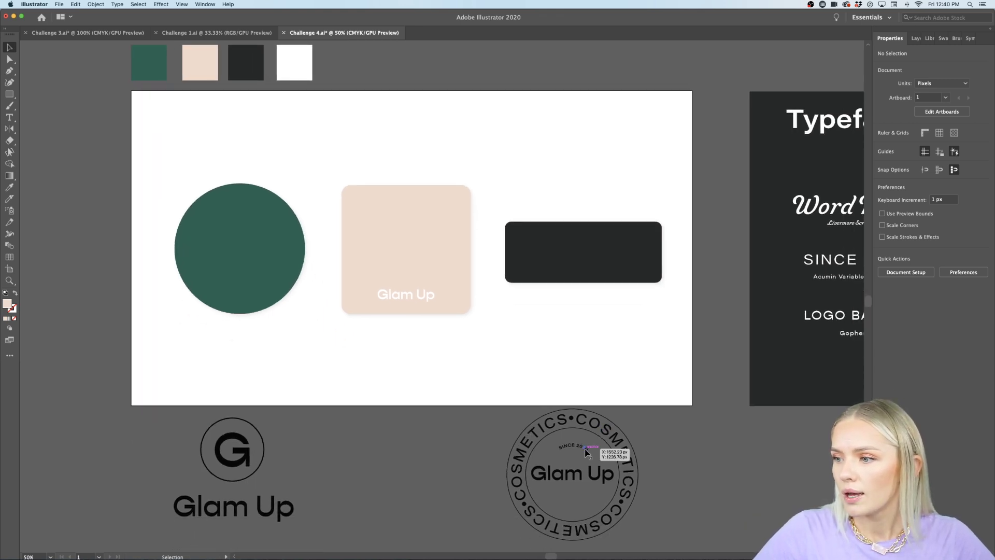
scroll(342, 432, "up", 2)
scroll(282, 296, "up", 2)
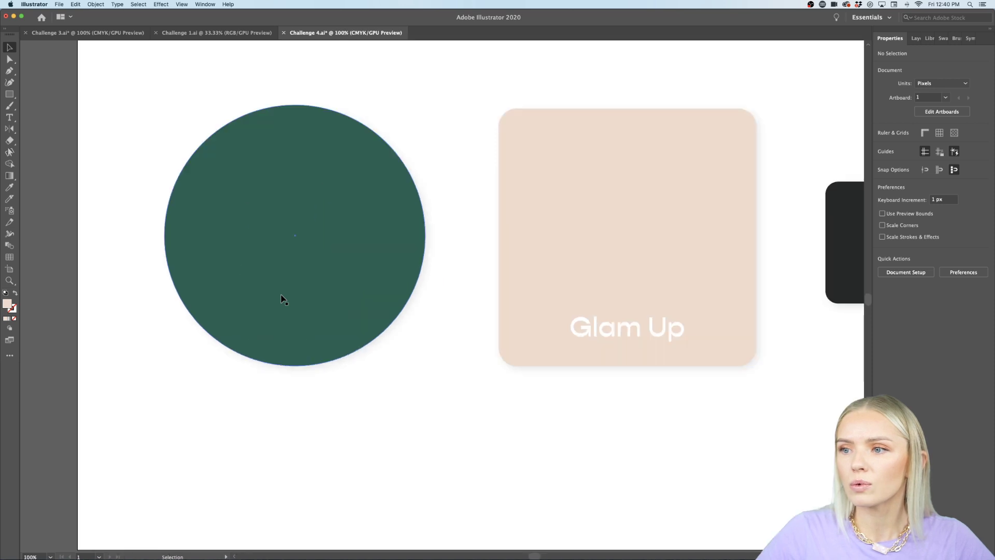
scroll(283, 299, "up", 2)
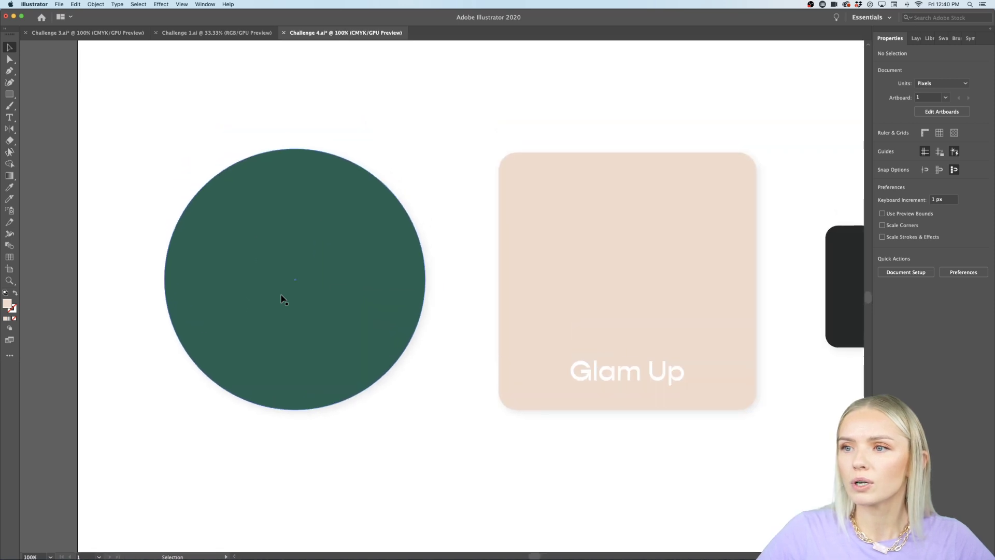
left_click(9, 94)
left_click(56, 105)
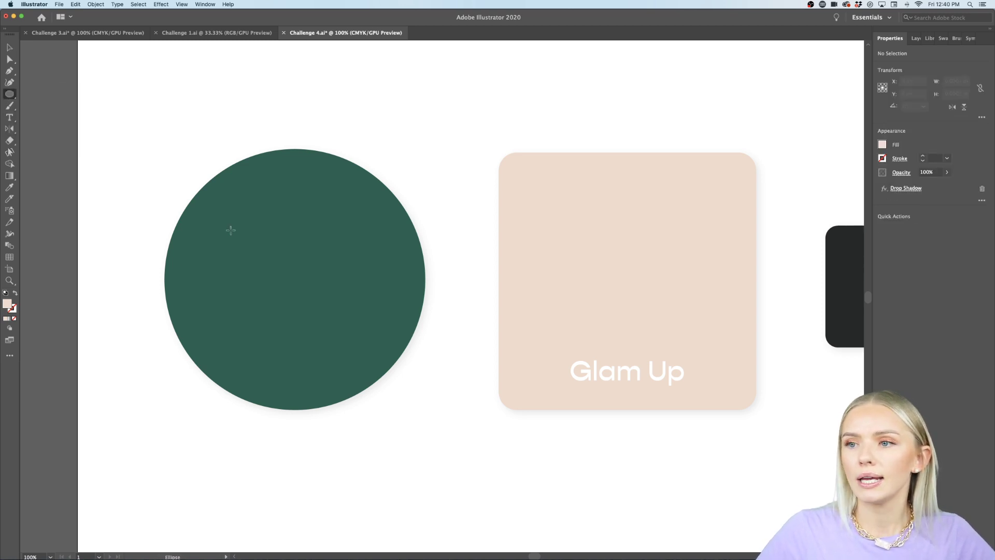
left_click_drag(214, 216, 381, 354)
left_click(9, 48)
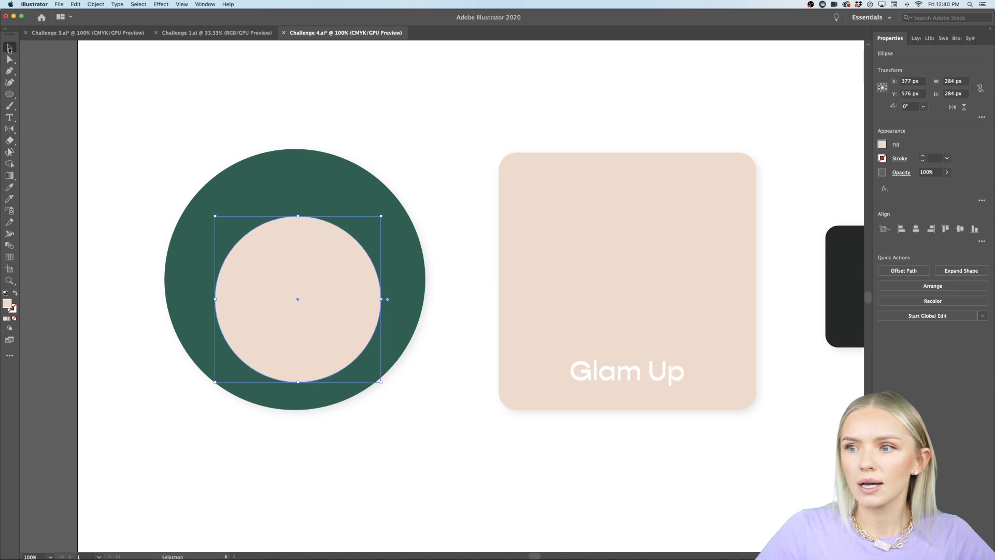
Step: Centre the beige inner circle within the green circle and set its fill to none
left_click_drag(346, 321, 343, 301)
left_click(373, 413)
left_click(329, 332)
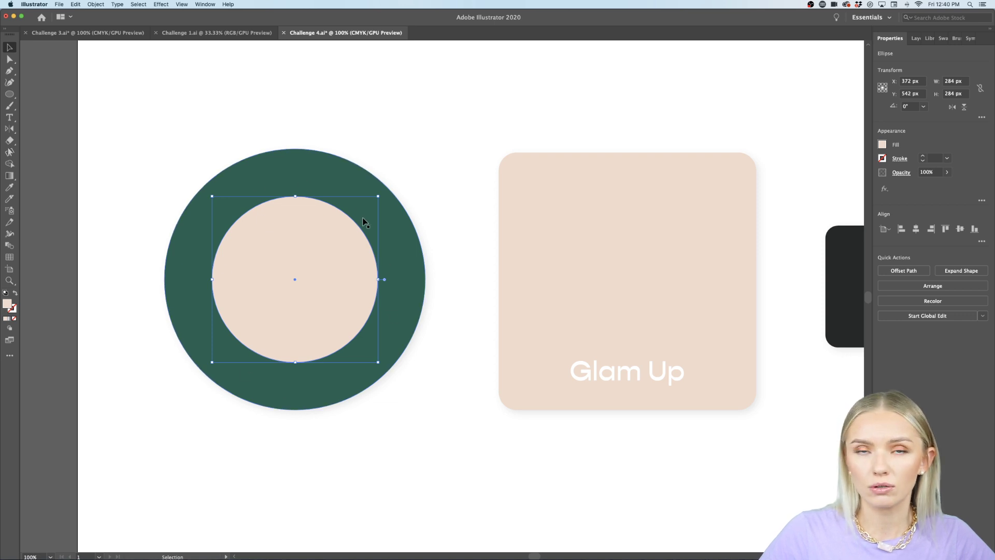
left_click(14, 319)
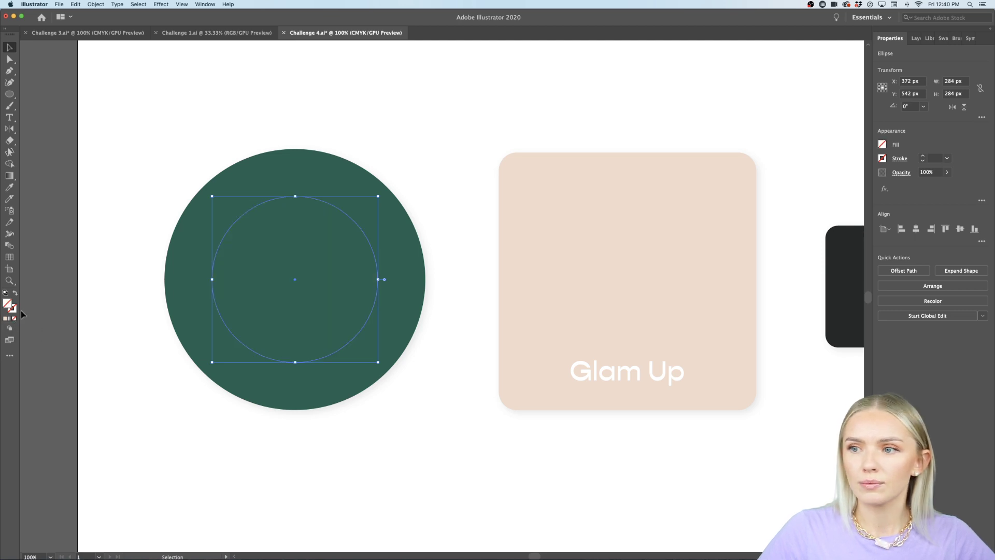
Step: Place type on the path of the unfilled inner circle and set its font to Gopher
left_click(10, 119)
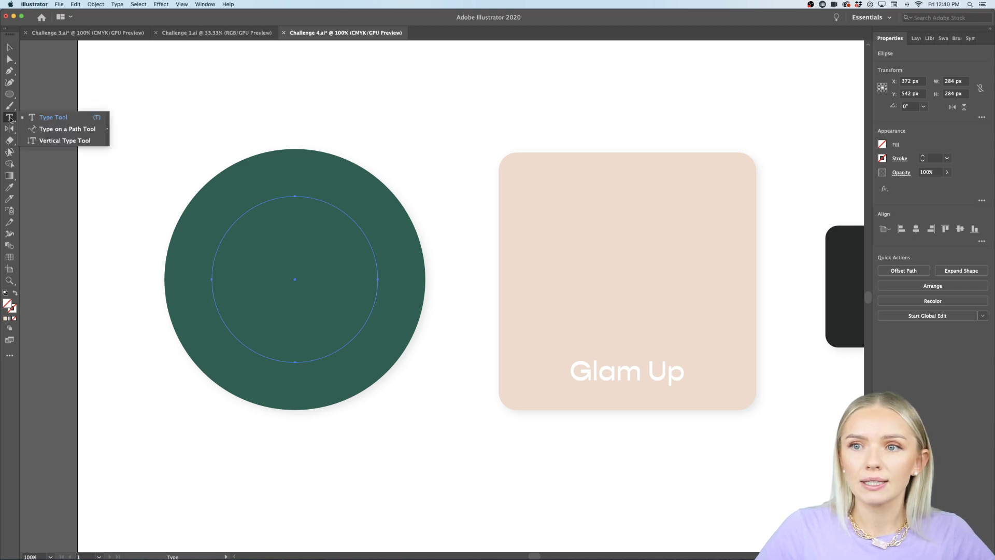
left_click(45, 131)
left_click(268, 198)
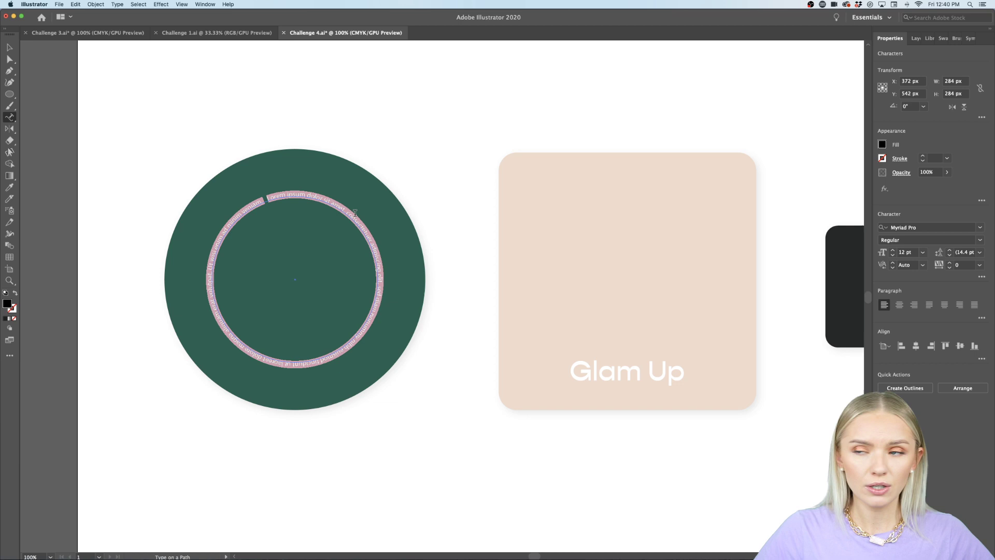
key("super+equal")
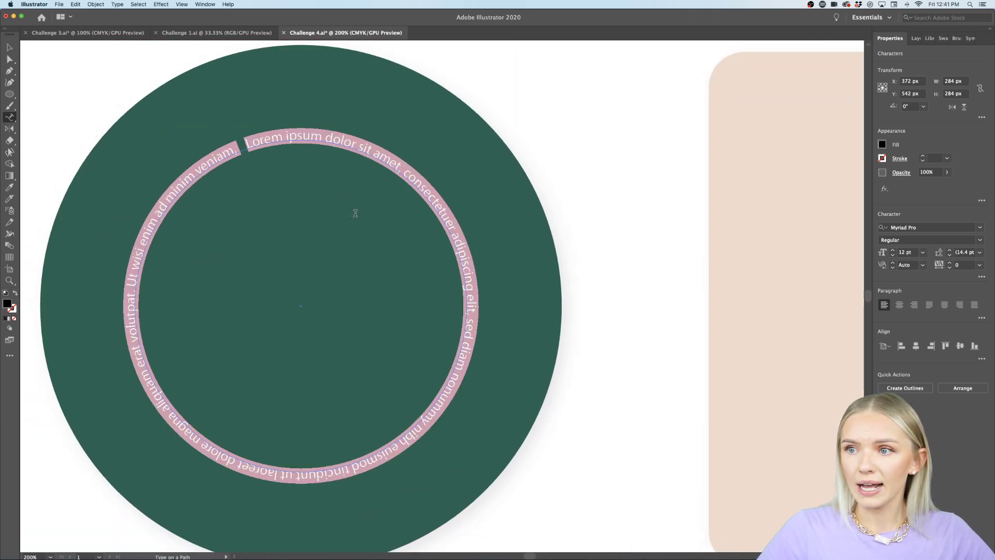
scroll(355, 213, "down", 1)
scroll(355, 213, "left", 1)
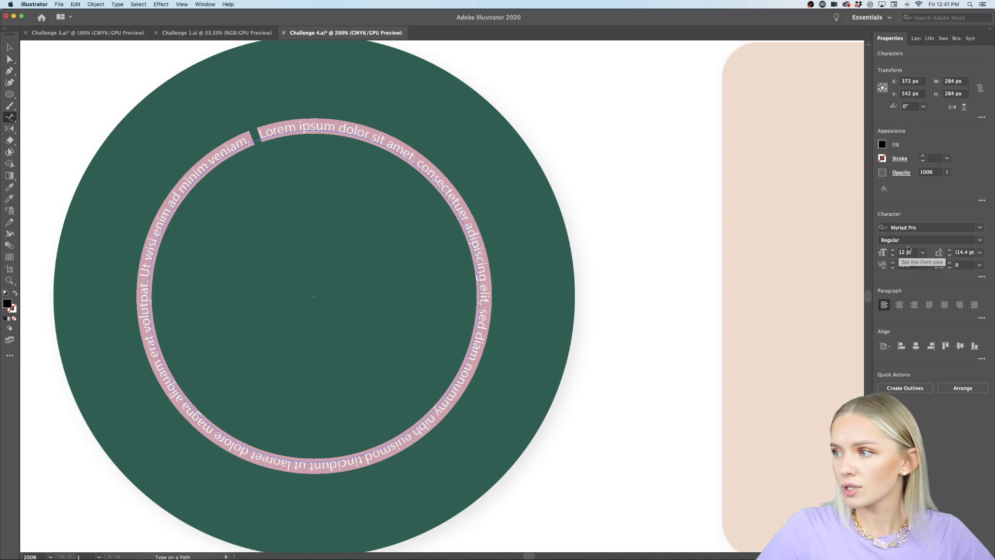
left_click(980, 227)
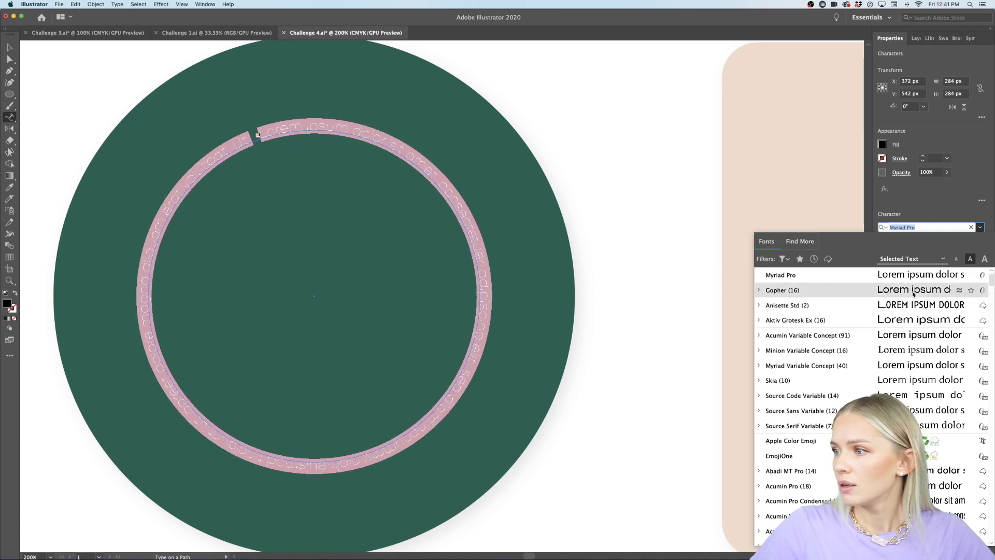
left_click(913, 293)
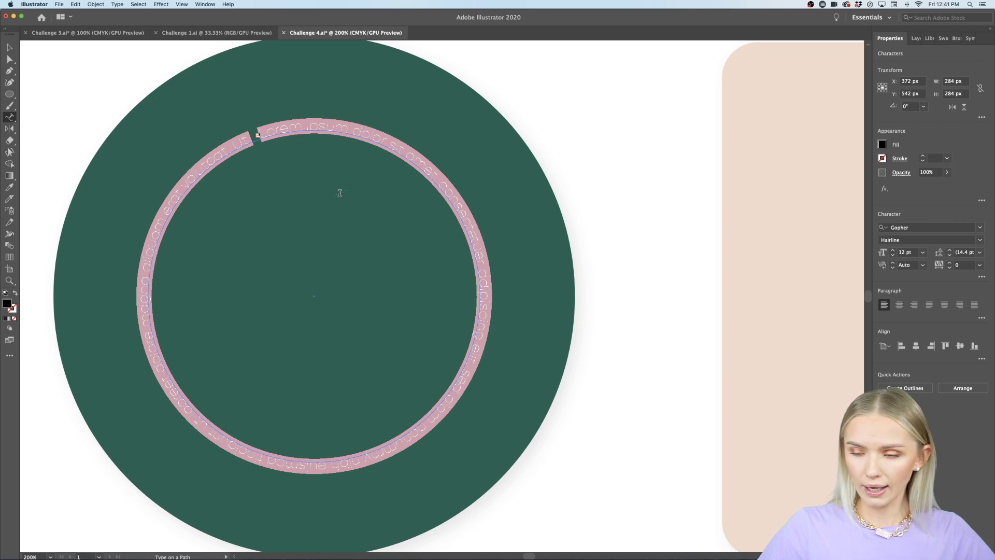
Step: Replace the placeholder text on the circular path with HELLO
key("BackSpace")
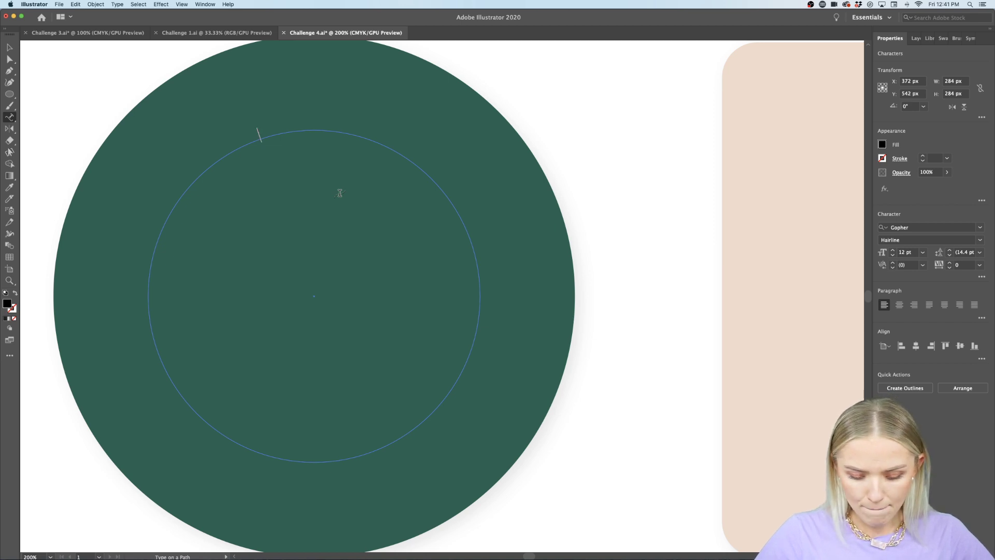
scroll(339, 193, "down", 2)
scroll(340, 194, "up", 2)
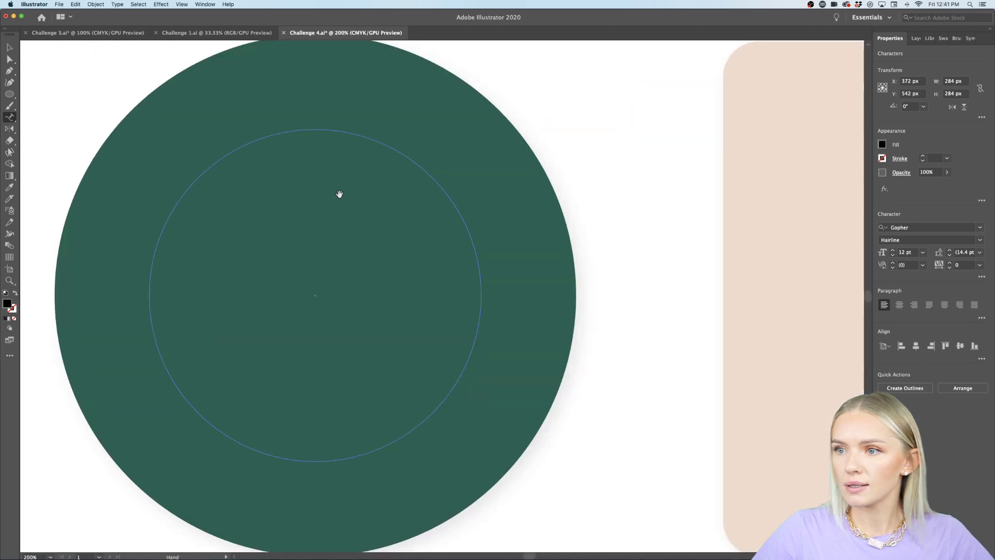
scroll(339, 192, "left", 1)
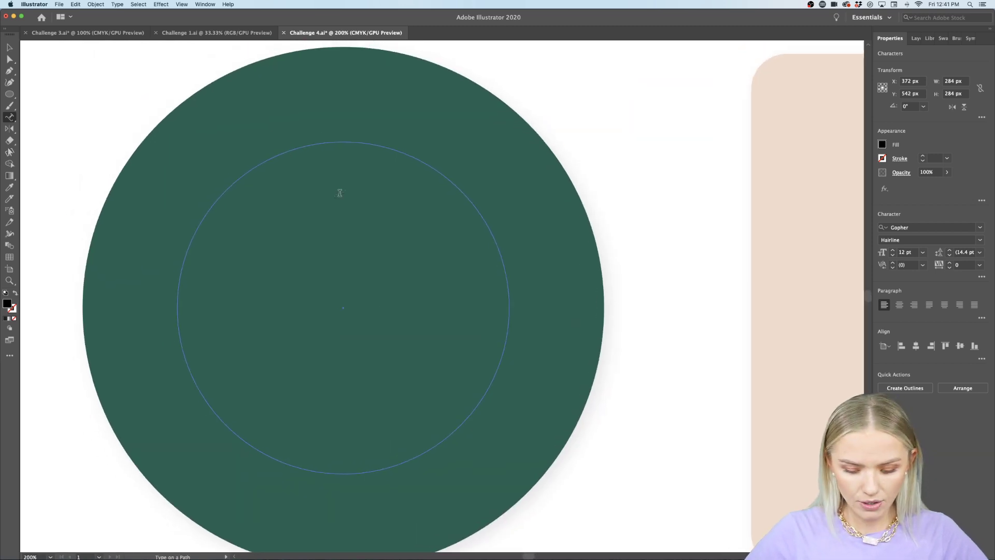
type("HELO")
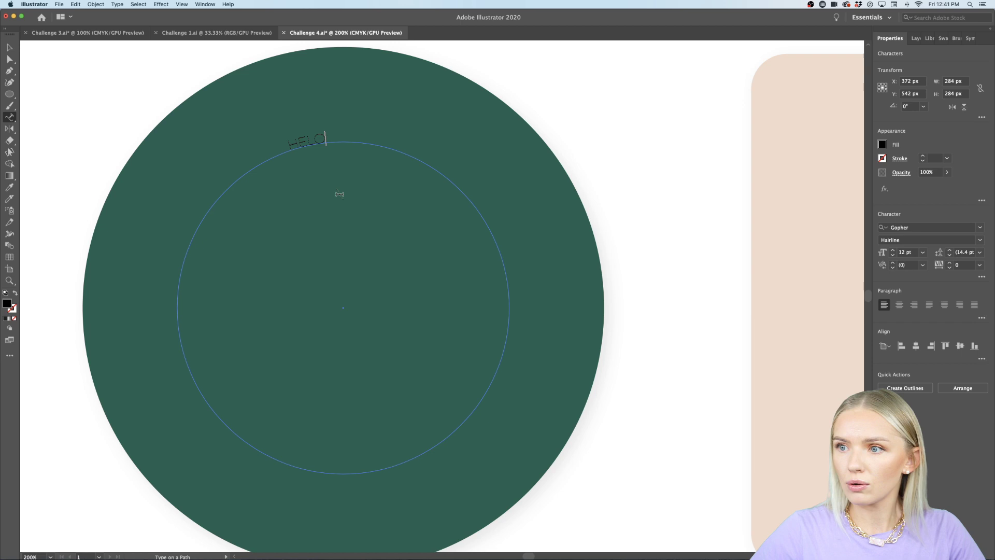
key("BackSpace")
type("LO")
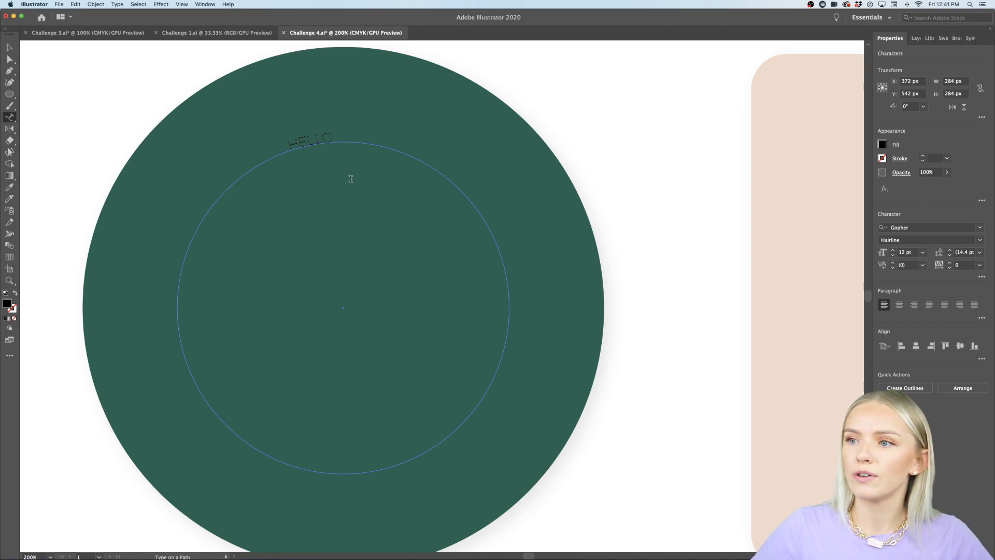
left_click(340, 137)
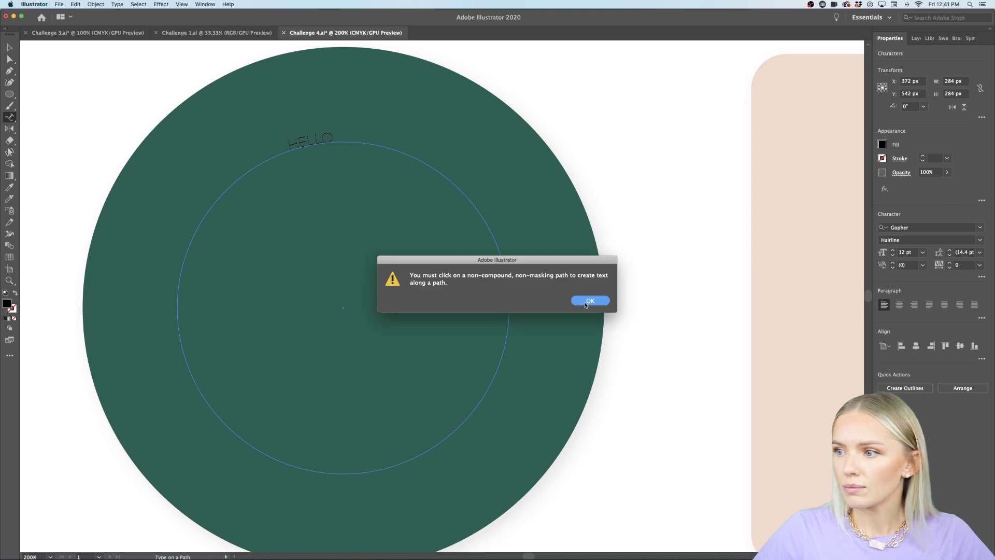
key("Return")
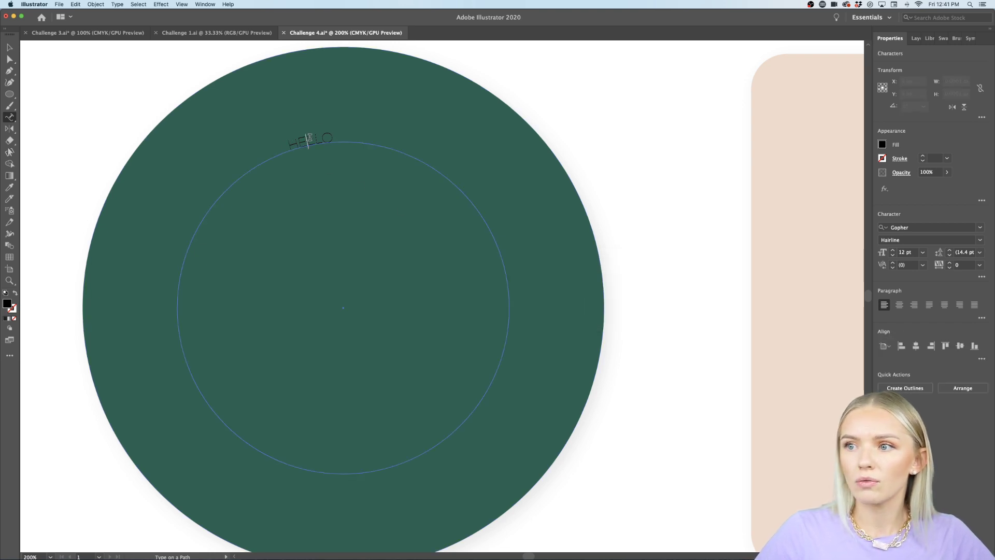
Step: Set the curved HELLO text to 48 pt in the Medium weight
double_click(308, 137)
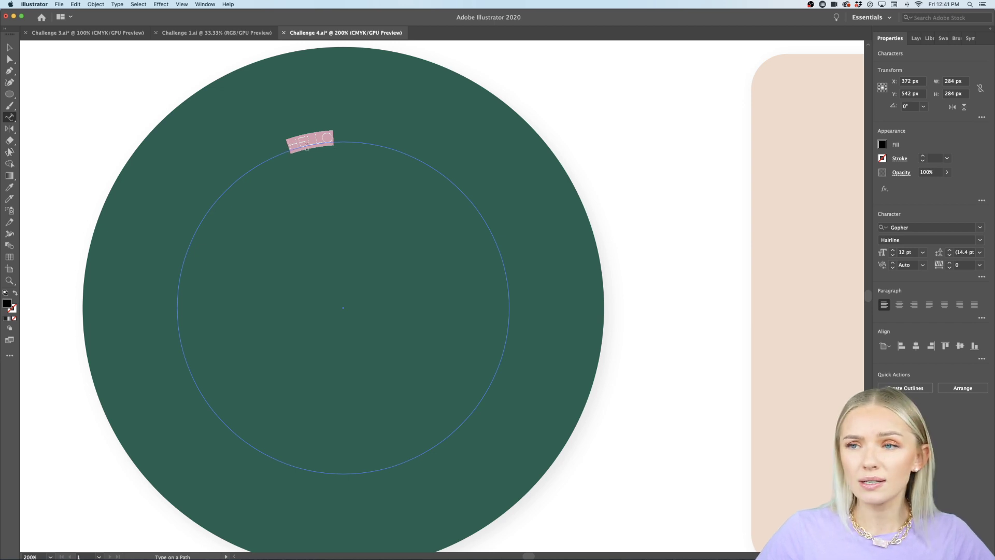
left_click(923, 254)
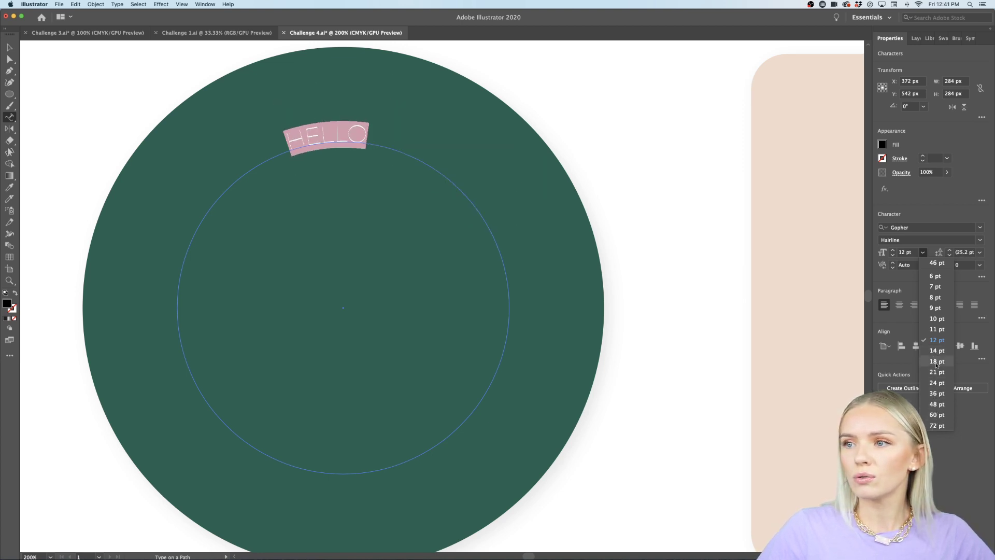
left_click(936, 404)
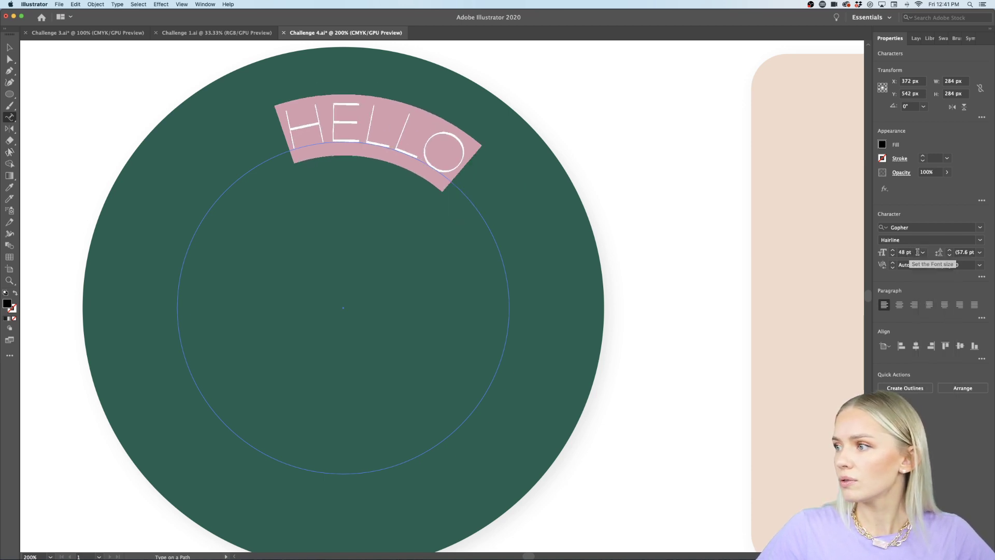
left_click(979, 239)
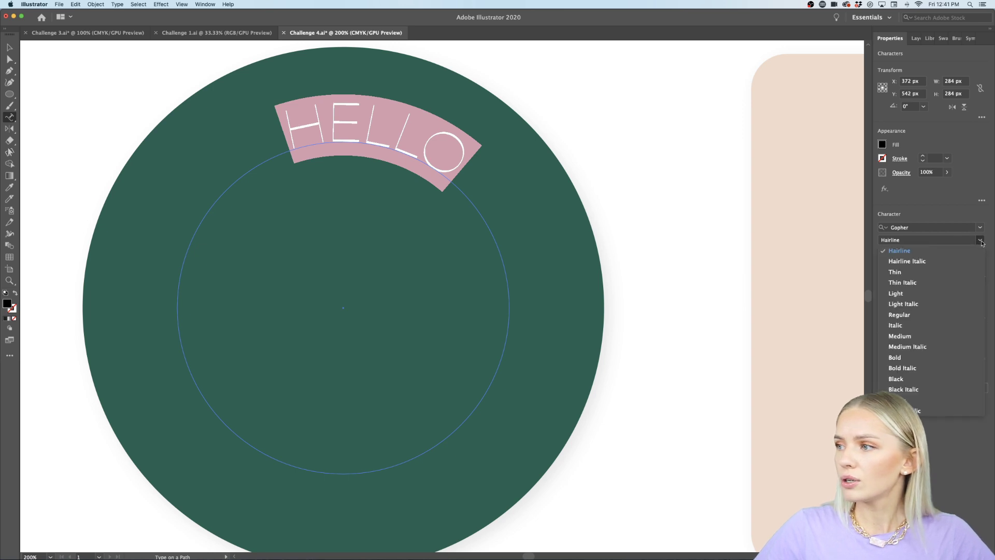
left_click(916, 336)
left_click(465, 178)
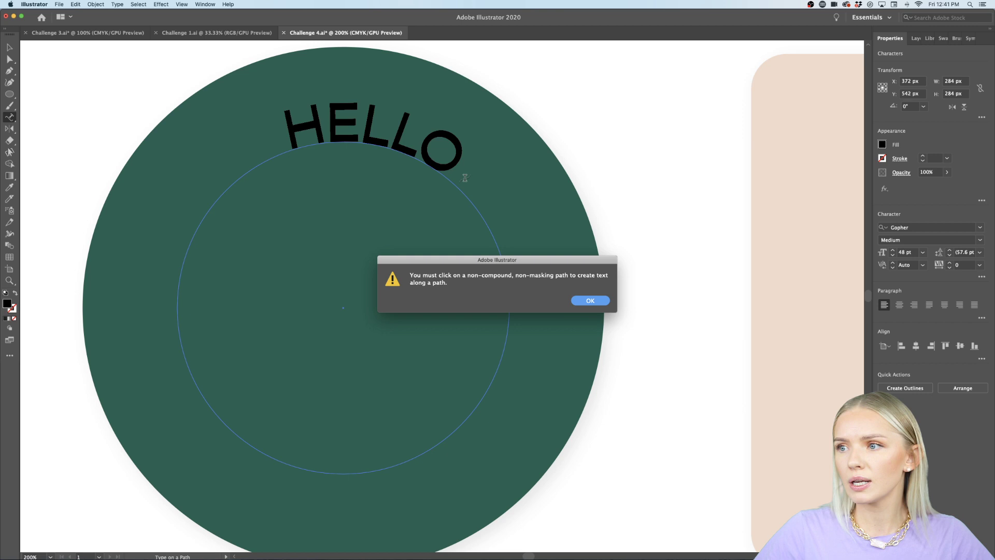
left_click(590, 300)
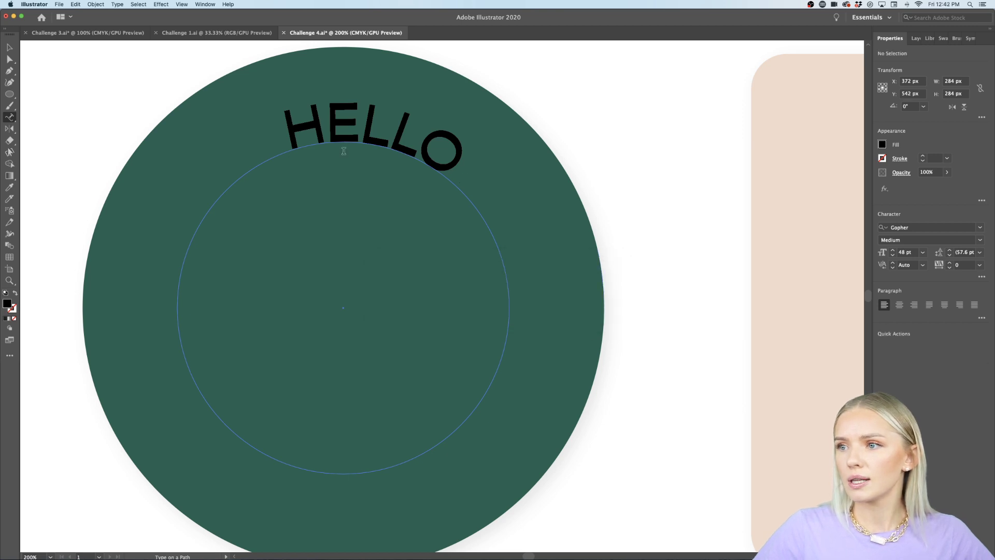
Step: Recolour the curved HELLO text beige by sampling the beige swatch above the artboard with the Eyedropper
double_click(345, 124)
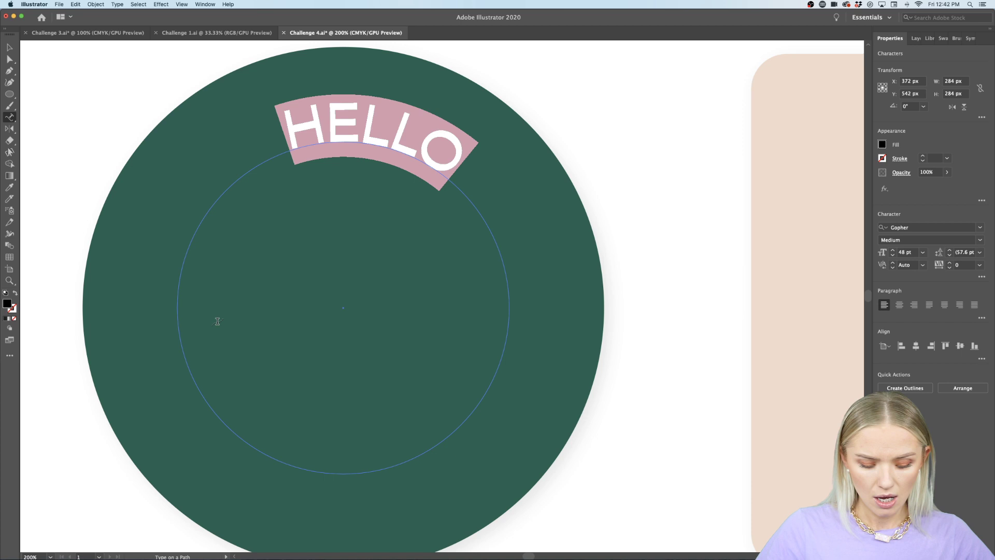
key("super+0")
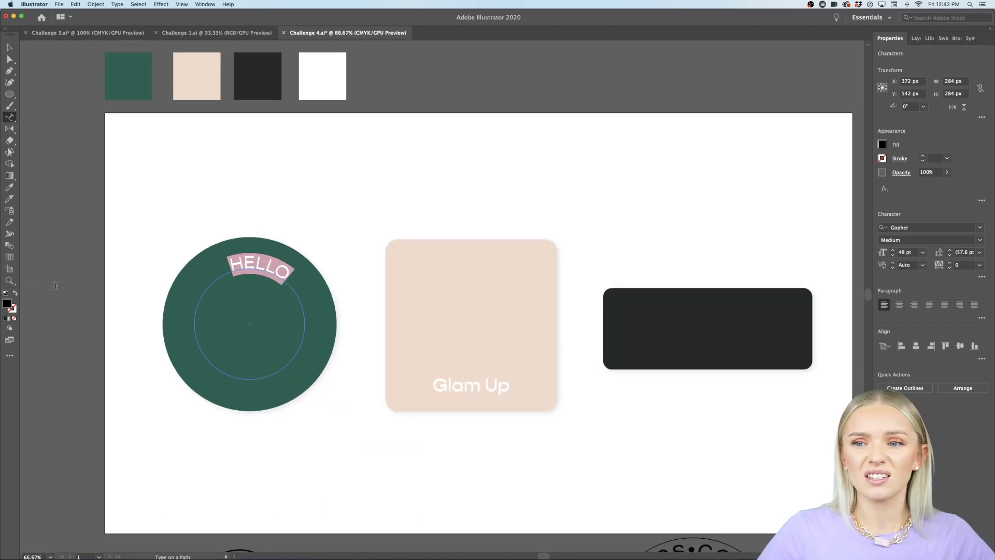
left_click(9, 189)
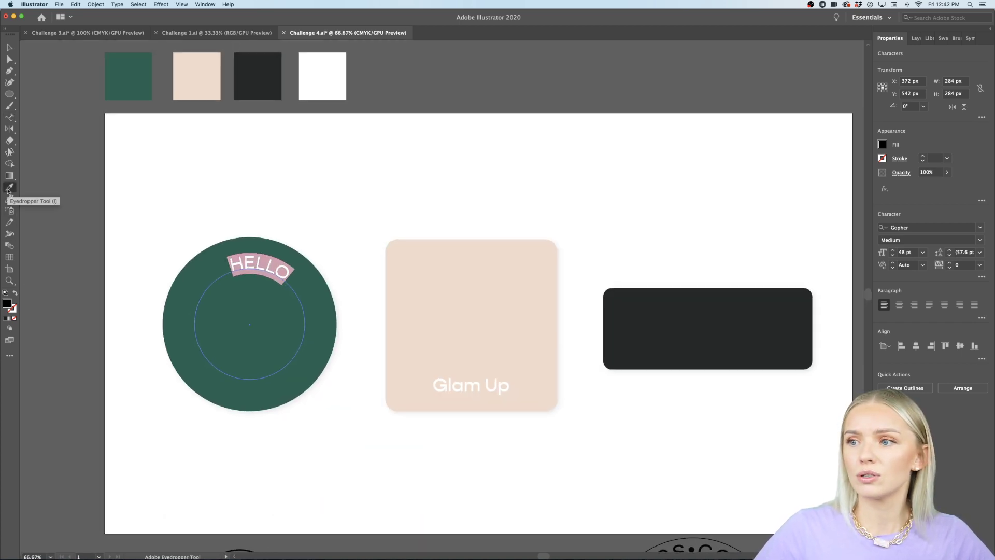
left_click(212, 61)
left_click(9, 47)
Step: Extend the curved text on the green circle with three more repetitions of HELLO, separated by spaces
scroll(176, 278, "up", 3)
double_click(423, 233)
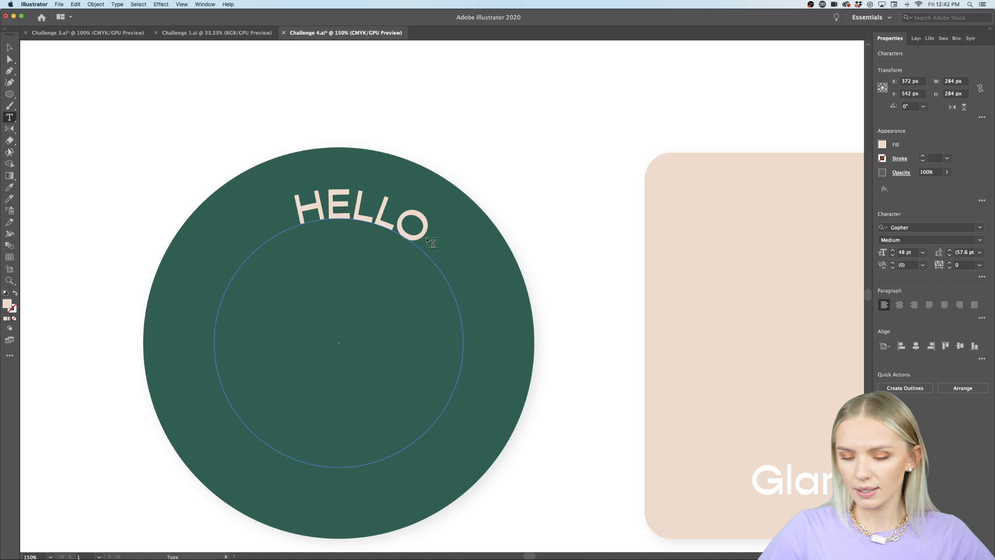
type("HELLO")
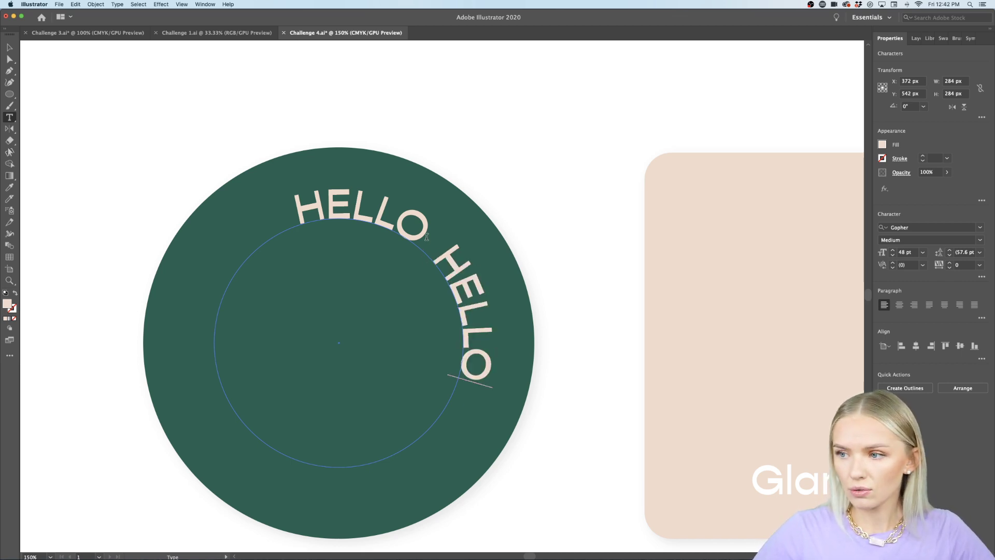
type(" HELLO")
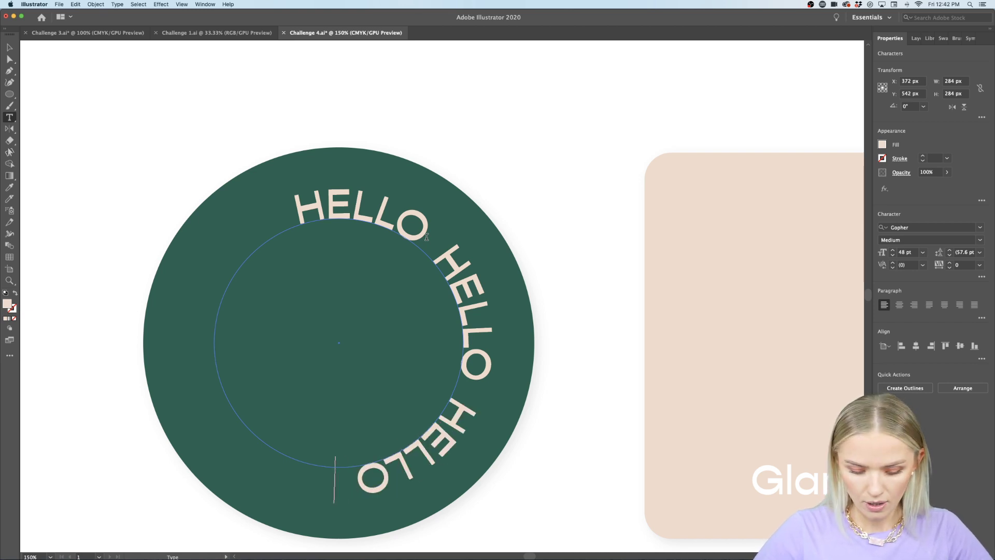
type(" HELL")
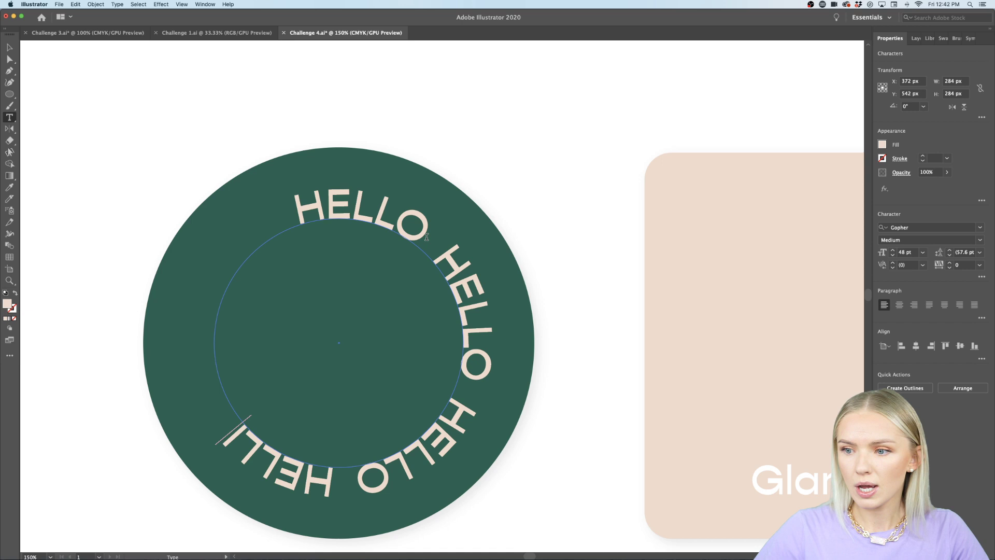
type("O")
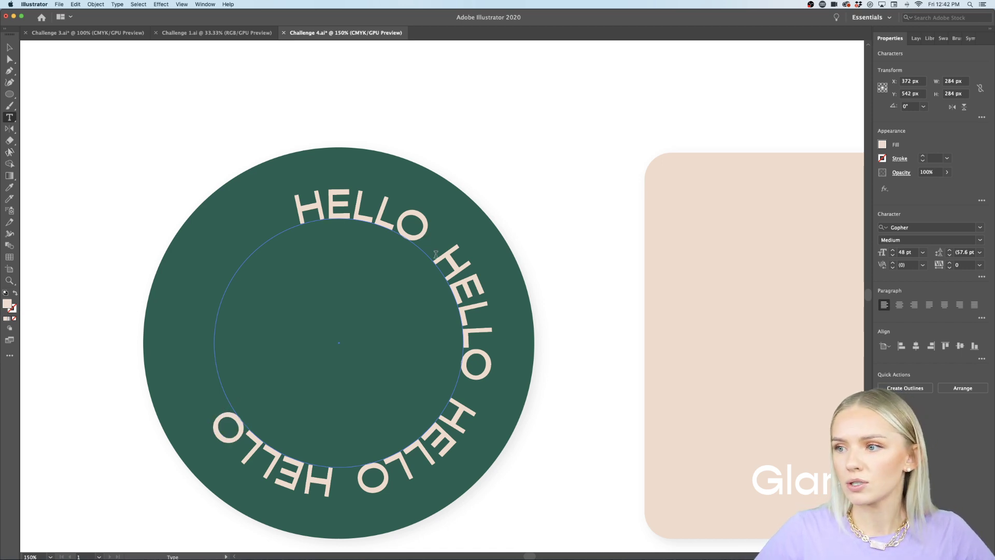
Step: Copy the last HELLO on the circular path and paste it at the end as a fifth repetition
left_click_drag(210, 412, 359, 469)
key("super+c")
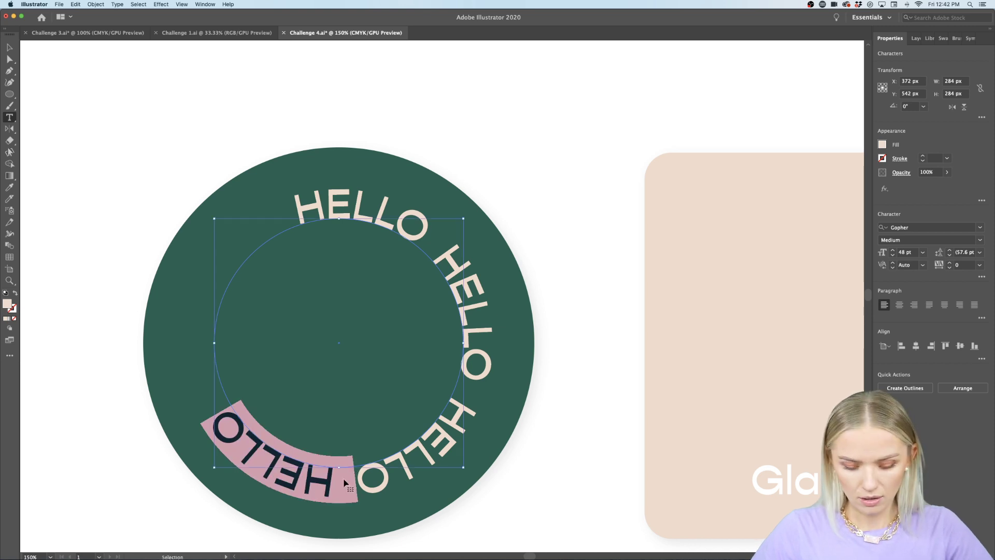
left_click(231, 404)
key("super+v")
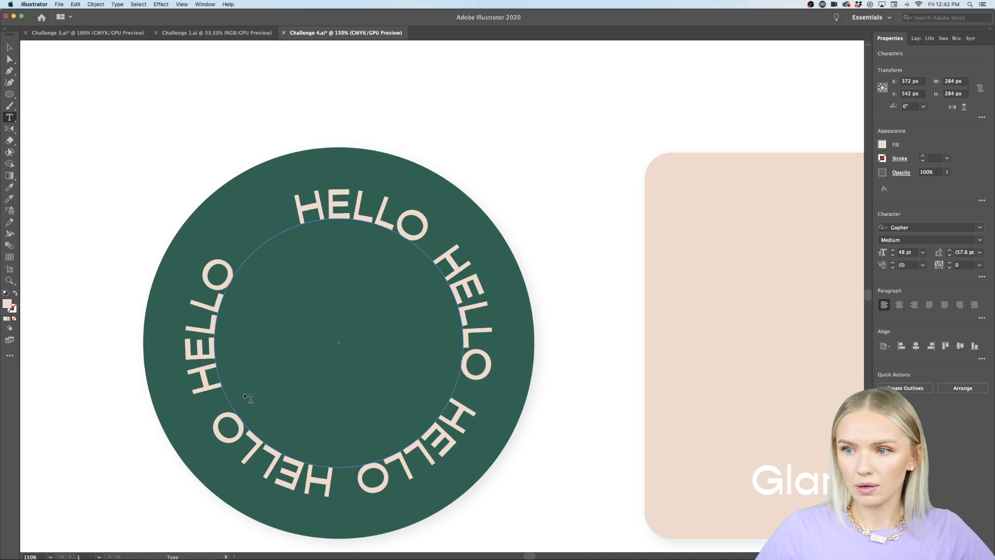
Step: Try enlarging all the curved HELLO text to 51 pt to fill the gap in the ring
left_click_drag(236, 274, 331, 207)
triple_click(371, 212)
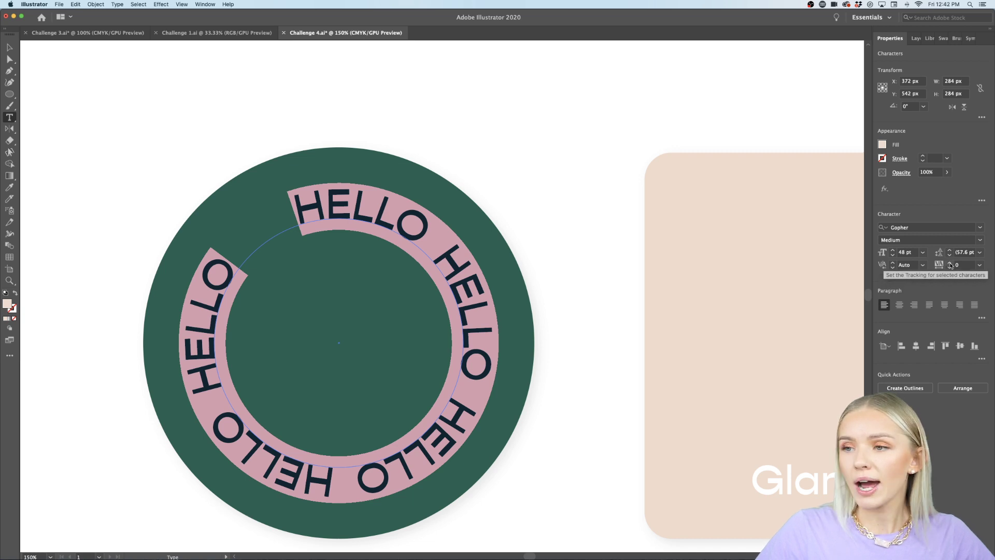
left_click(893, 251)
left_click(893, 252)
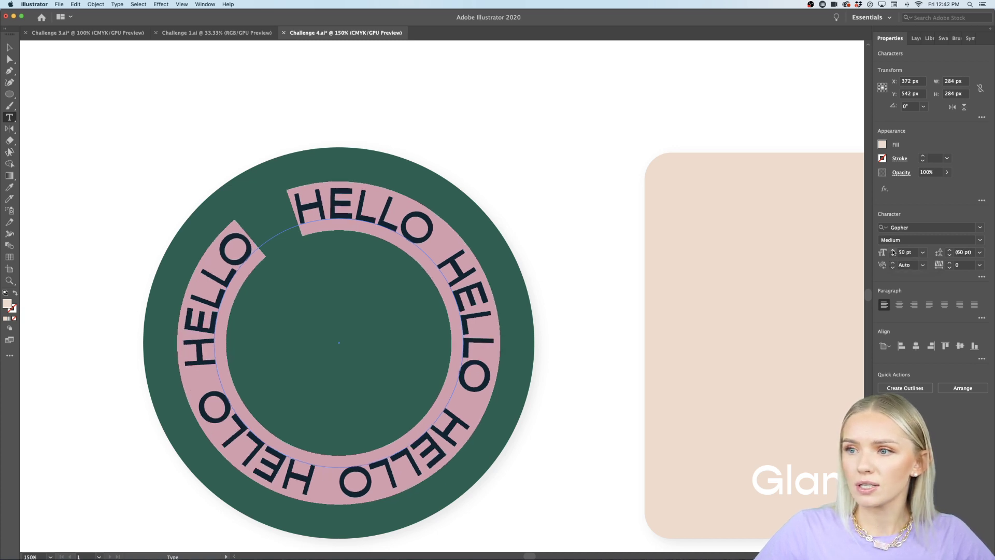
left_click(893, 251)
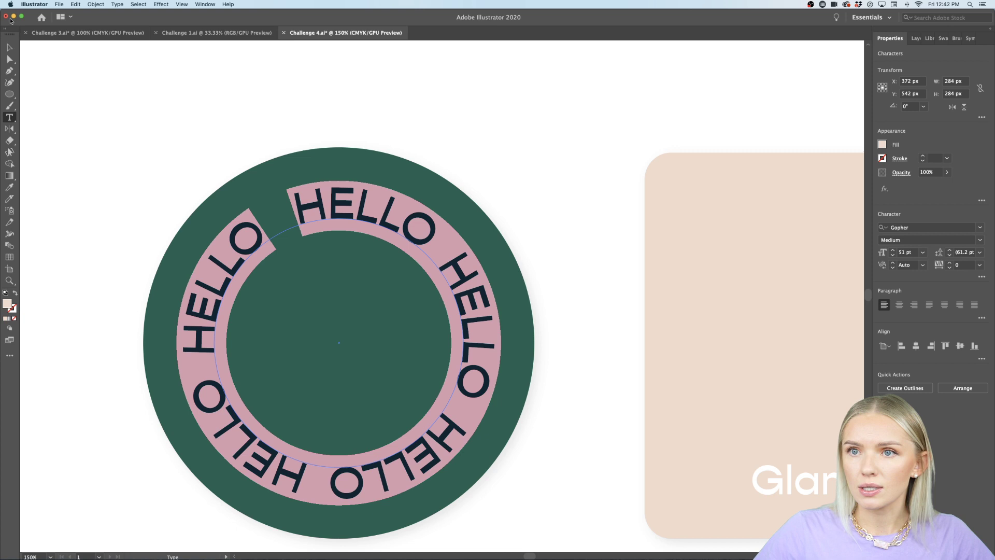
left_click(9, 48)
left_click(74, 173)
key("super+minus")
key("super+minus")
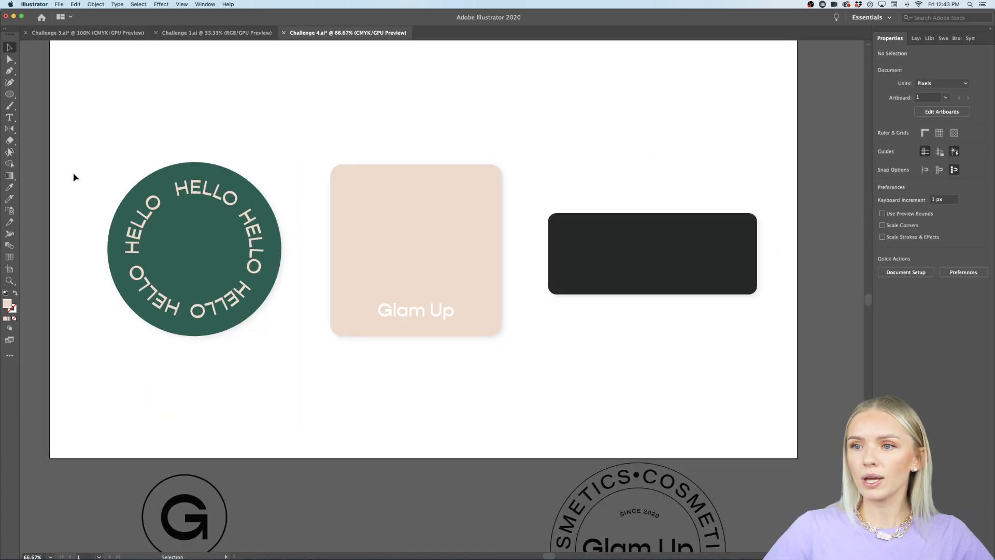
Step: Reduce all the curved HELLO text to 44 pt to make room for another repetition
scroll(73, 173, "left", 1)
key("super+plus")
key("super+plus")
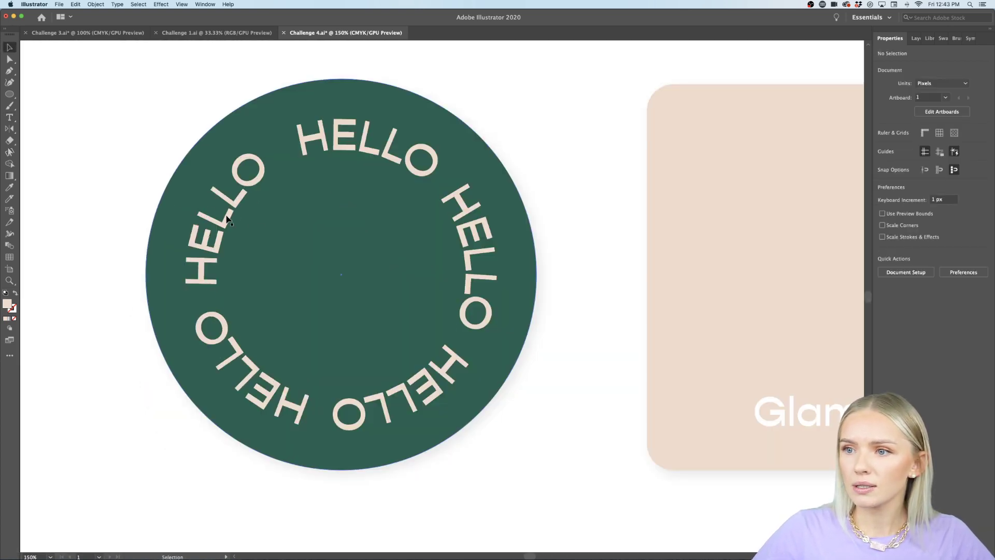
double_click(213, 217)
key("super+a")
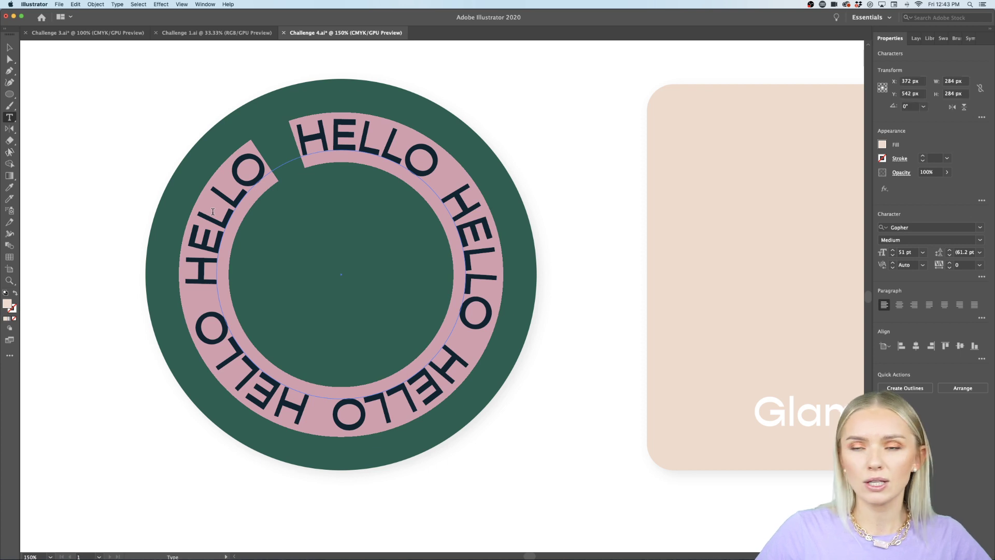
left_click(892, 256)
left_click(893, 256)
left_click(893, 256)
left_click(892, 256)
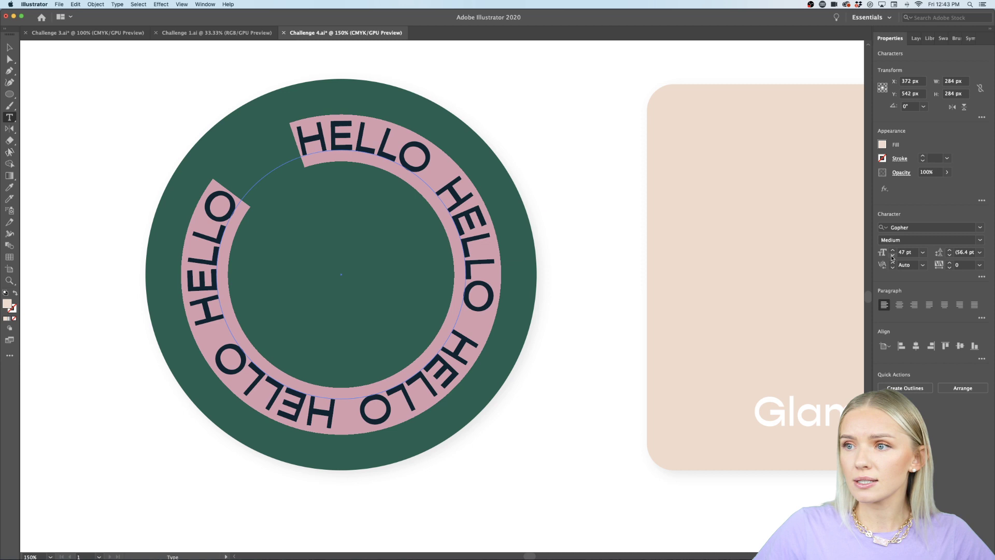
left_click(893, 256)
left_click(893, 256)
left_click(892, 256)
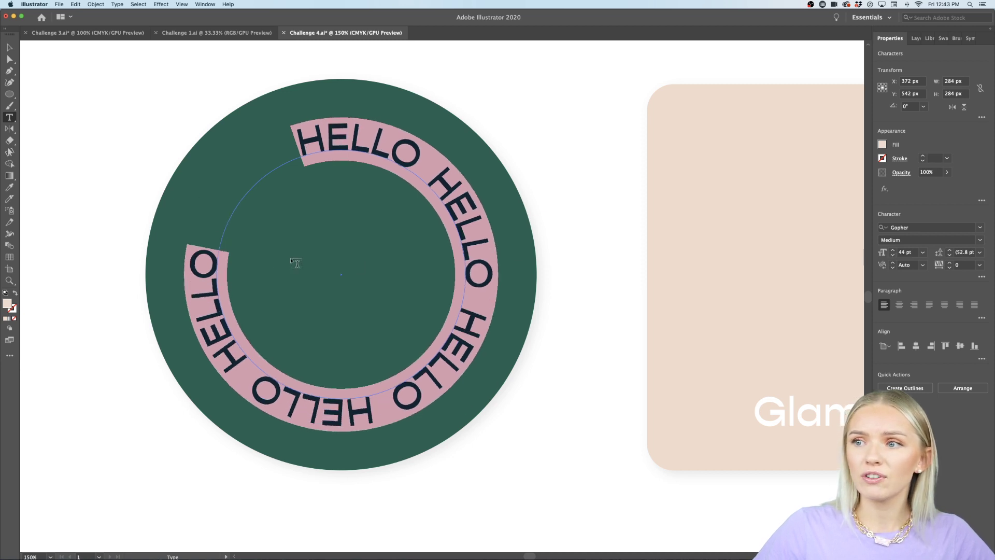
Step: Add a sixth HELLO to complete the ring and set all the curved text to 43 pt
left_click(211, 248)
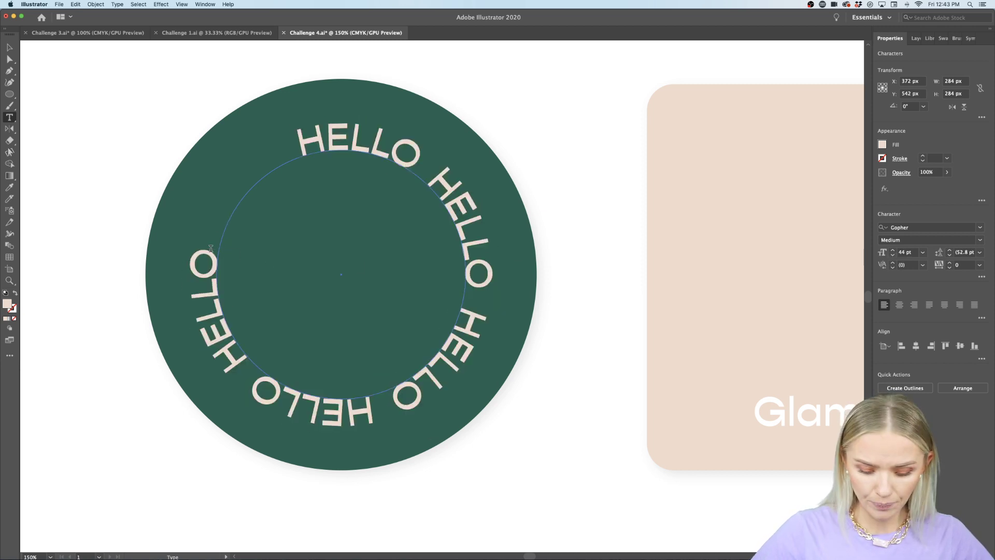
type("HELL")
key("super+z")
key("Escape")
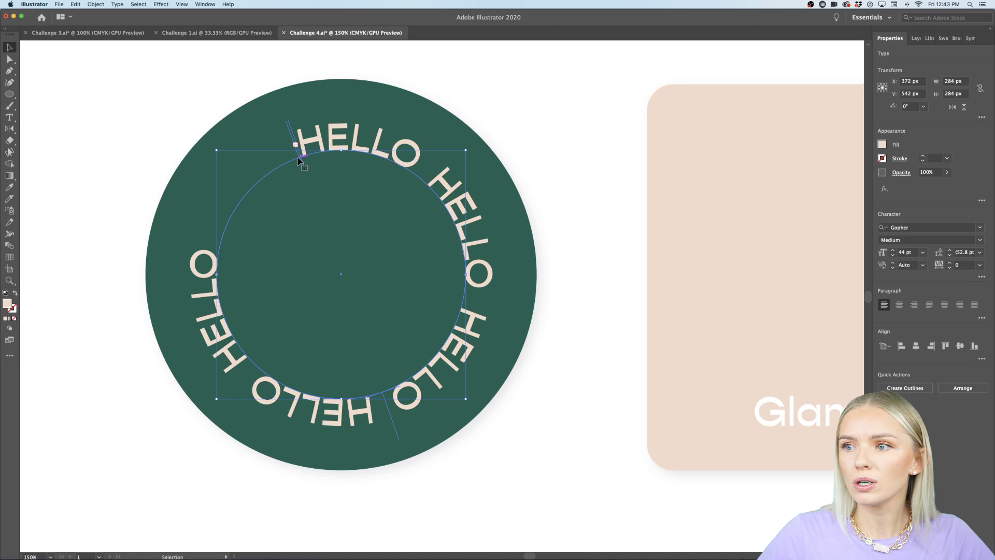
triple_click(205, 300)
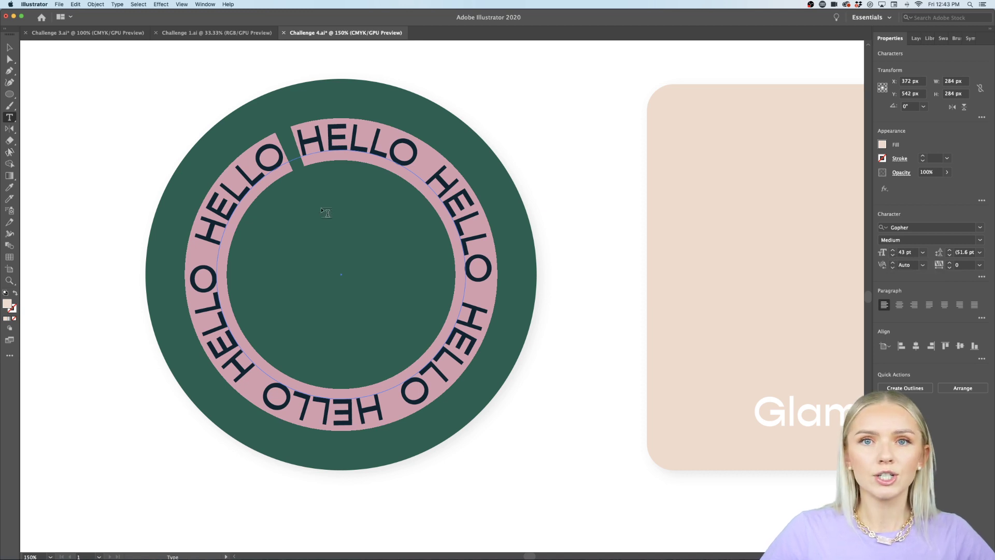
key("Escape")
left_click(60, 193)
Step: Scale the ring of HELLO text up proportionally from its centre to about 330 px across
scroll(61, 207, "down", 3)
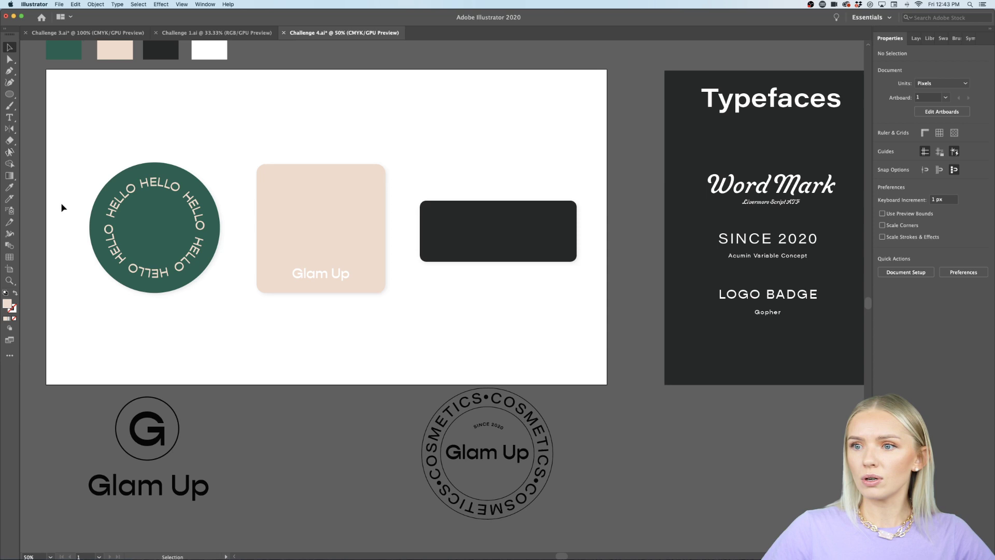
scroll(61, 205, "left", 2)
scroll(138, 263, "up", 2)
left_click(301, 285)
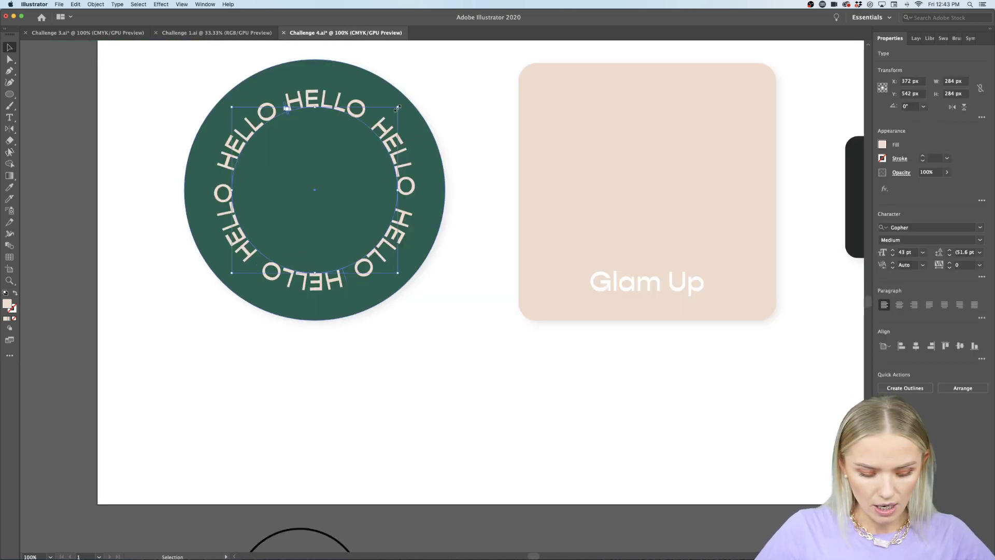
left_click_drag(398, 108, 418, 95)
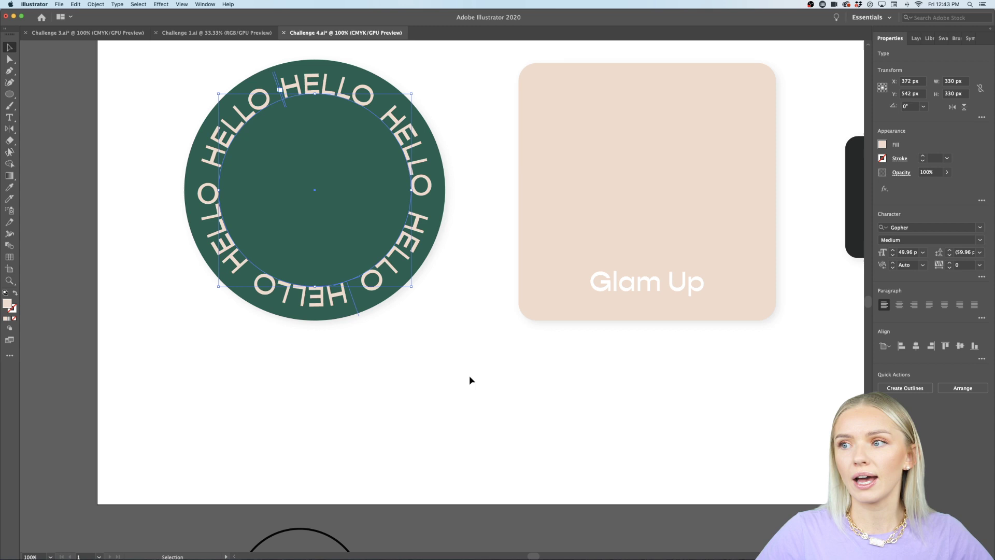
left_click(470, 380)
Step: Rotate the ring of HELLO text slightly counterclockwise so that one HELLO sits centred at the top of the green circle
scroll(469, 380, "up", 2)
scroll(470, 380, "right", 1)
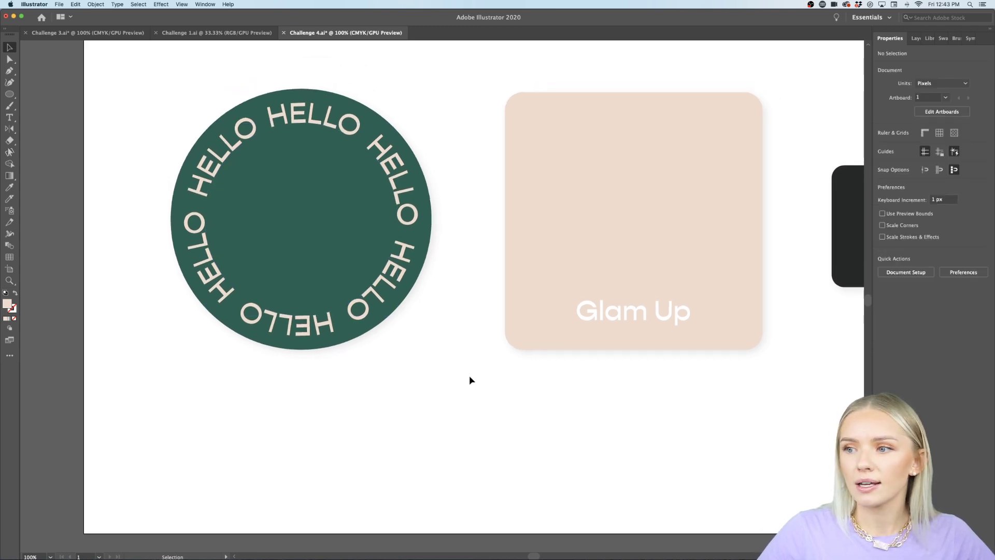
scroll(470, 377, "down", 2)
scroll(469, 377, "down", 2)
scroll(469, 377, "right", 2)
scroll(470, 381, "down", 1)
scroll(470, 380, "right", 1)
left_click(294, 285)
scroll(294, 284, "up", 4)
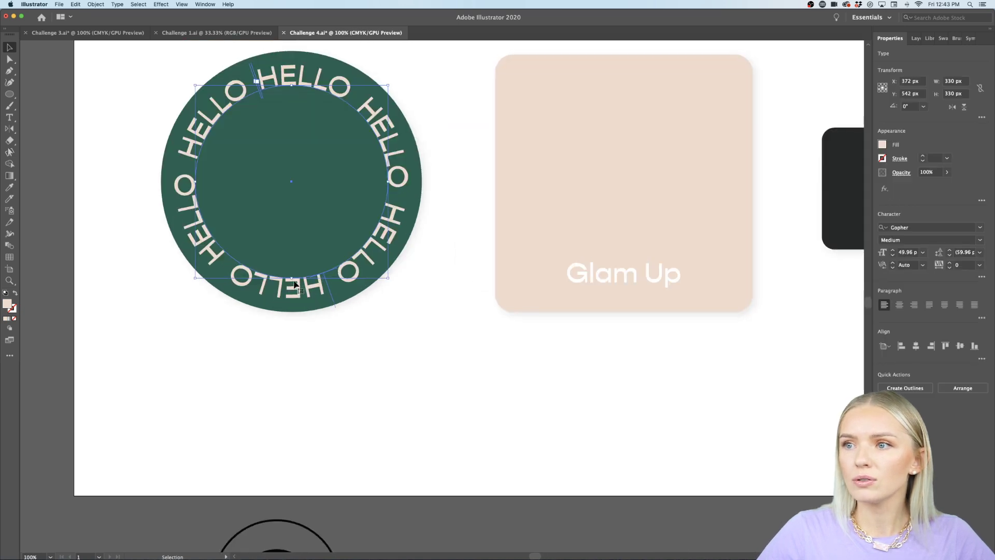
scroll(294, 284, "up", 2)
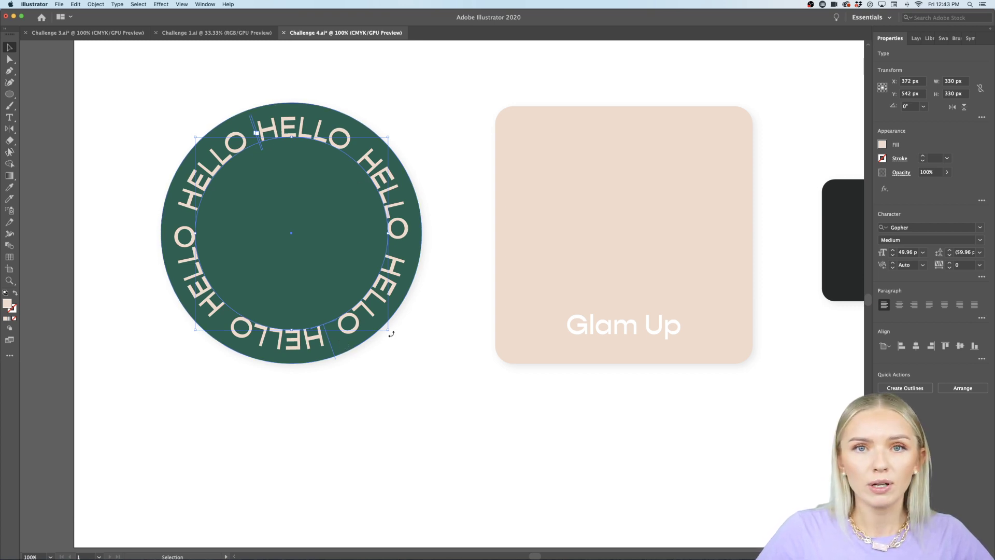
left_click_drag(392, 334, 399, 325)
left_click(408, 376)
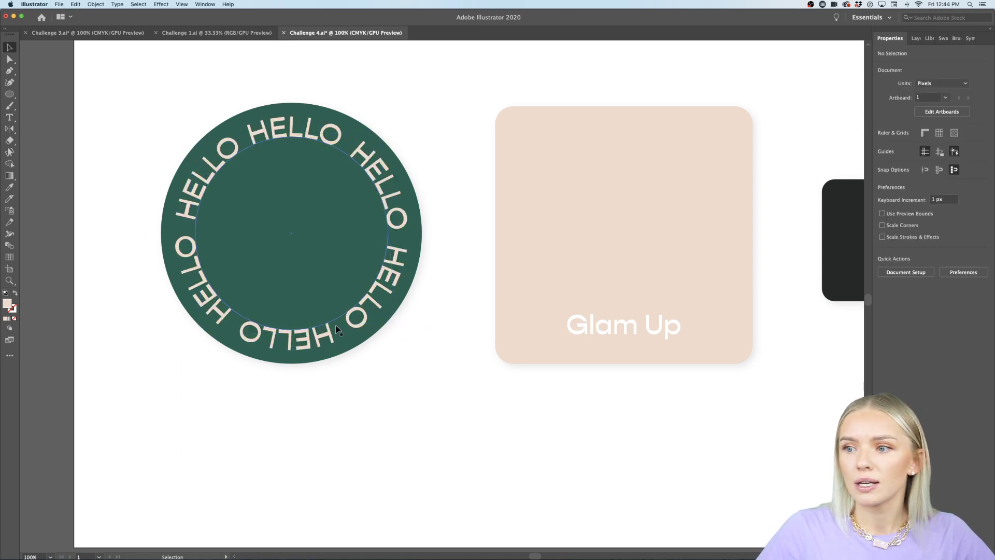
left_click(313, 341)
left_click_drag(400, 325, 399, 322)
left_click(391, 405)
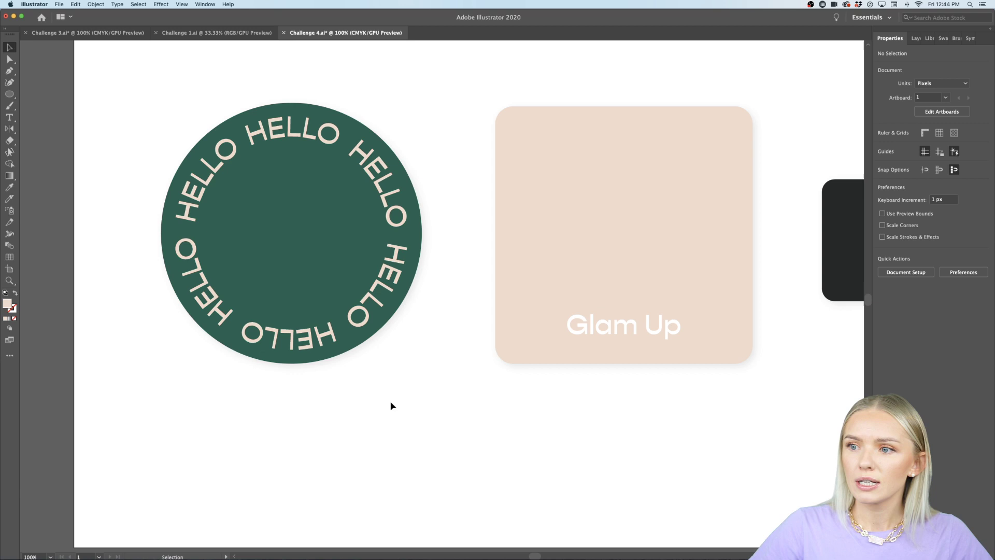
Step: Examine the placement and spacing of the HELLO ring on the green circle, up close and alongside the other stickers
scroll(391, 405, "down", 3)
scroll(391, 404, "up", 2)
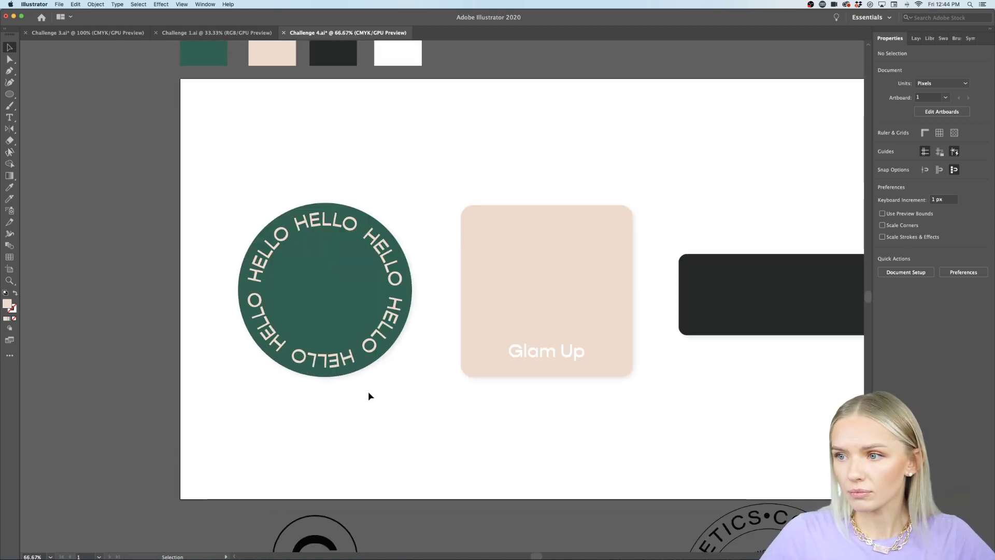
scroll(309, 291, "up", 1)
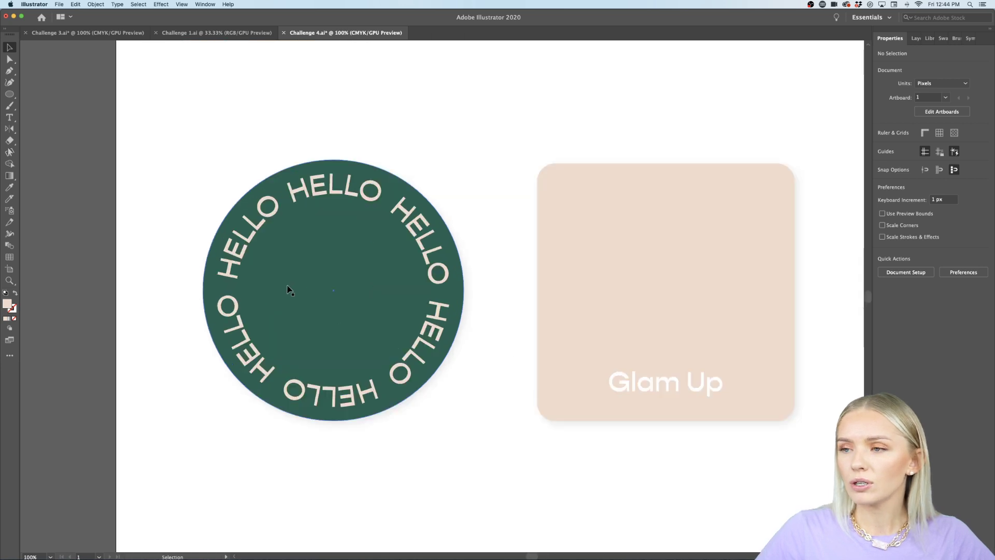
scroll(330, 335, "down", 1)
scroll(330, 336, "down", 1)
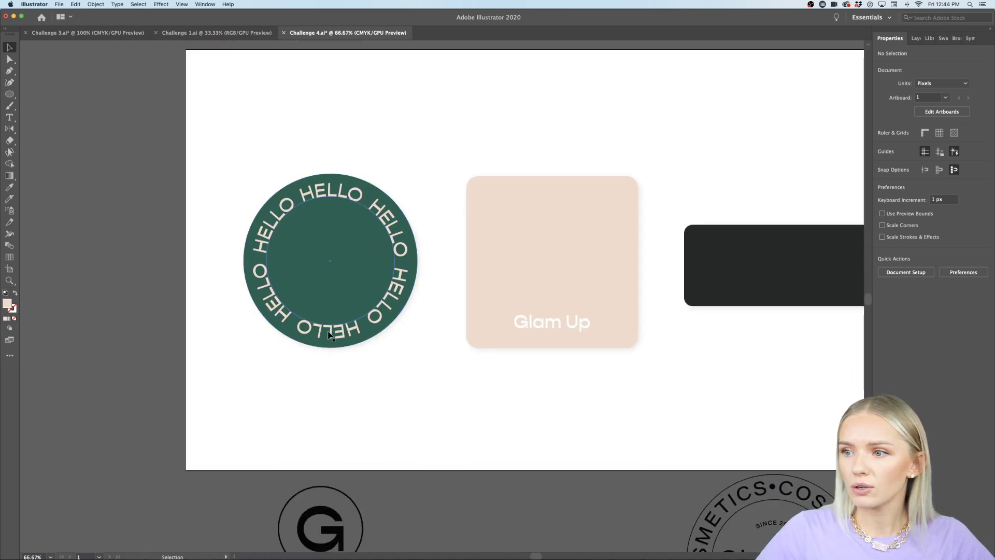
scroll(330, 336, "up", 3)
scroll(330, 336, "down", 2)
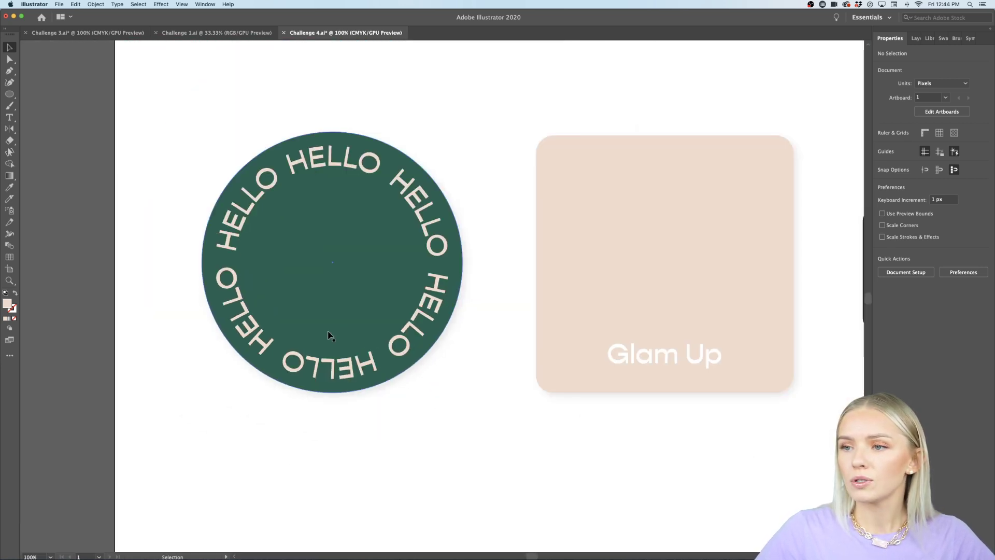
scroll(330, 336, "up", 1)
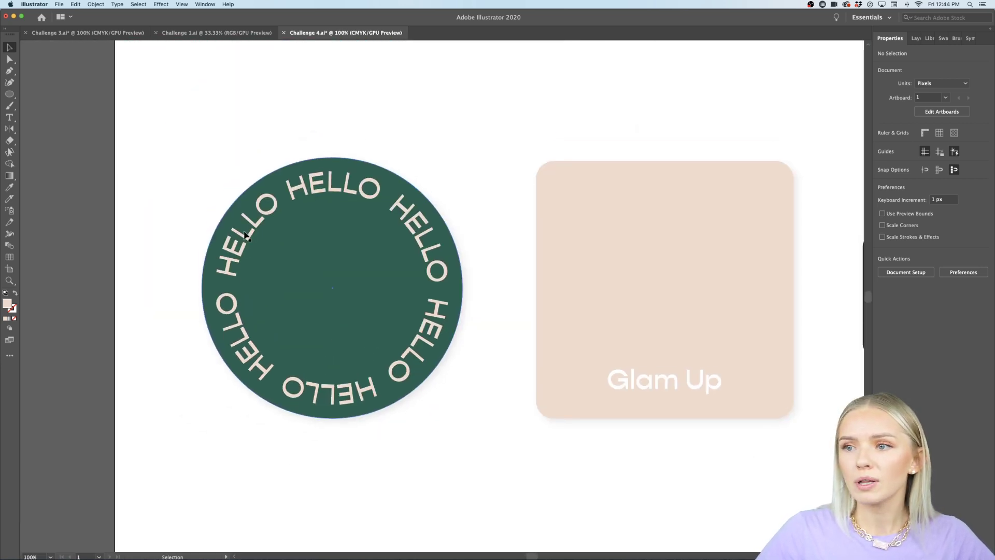
Step: Add a text box about 416 by 104 px above the green circle reading "Welcome to the family!"
left_click(9, 117)
left_click_drag(184, 78, 428, 139)
scroll(335, 113, "up", 1)
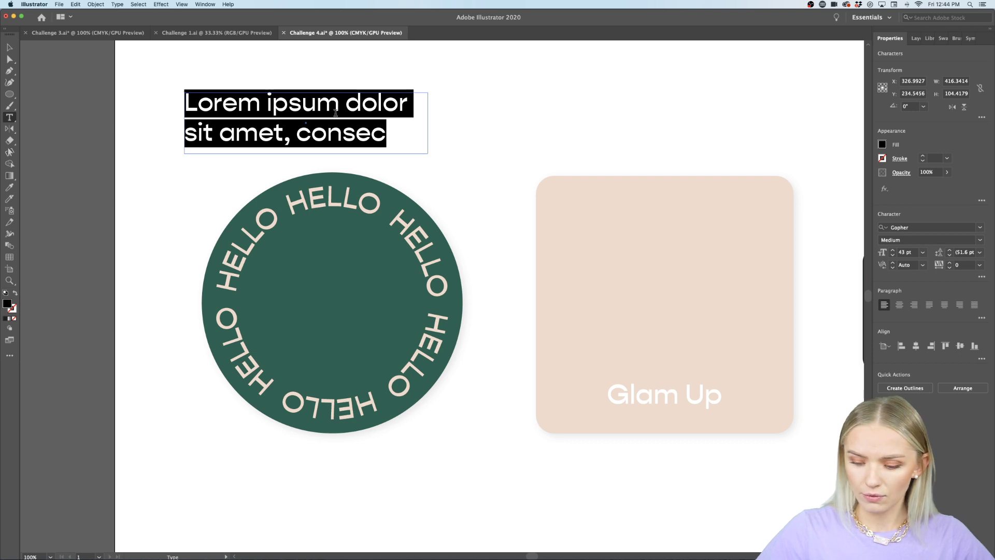
key("BackSpace")
type("We")
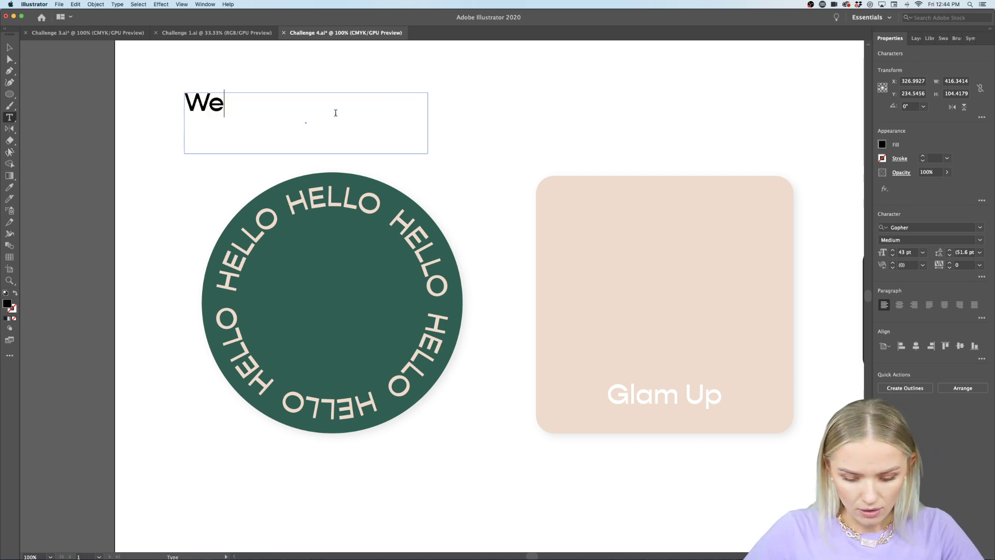
type("lcome to the family!")
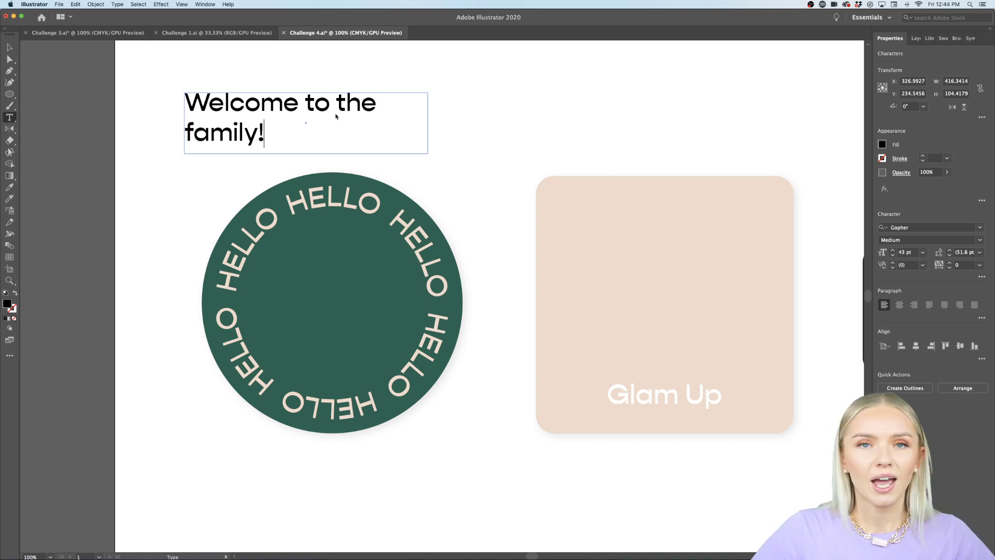
key("Escape")
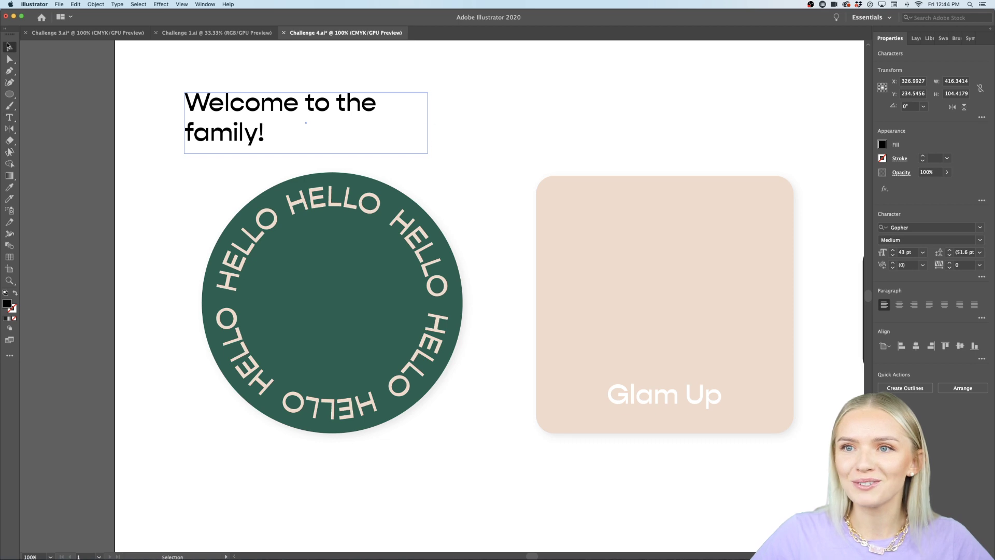
Step: Extend the welcome text box to about 195 px high, break the line after "Welcome", and centre-align the text
left_click_drag(307, 162, 308, 211)
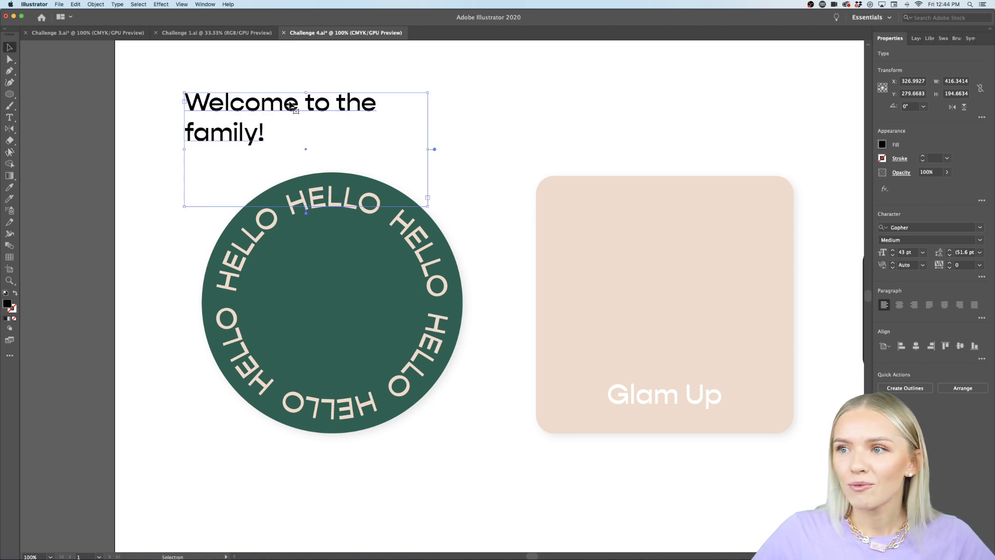
double_click(308, 103)
key("Return")
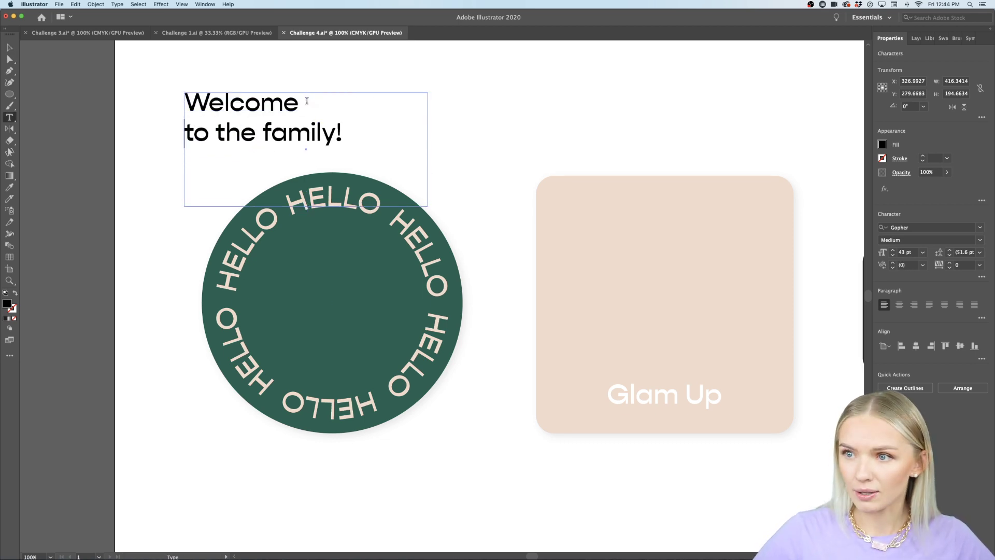
left_click_drag(351, 131, 158, 95)
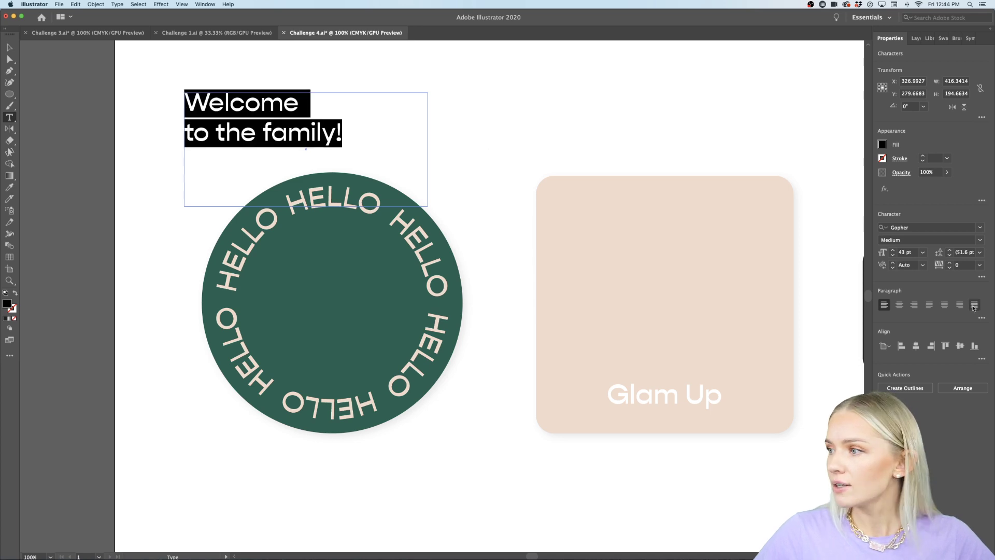
left_click(899, 305)
left_click(9, 48)
left_click(53, 243)
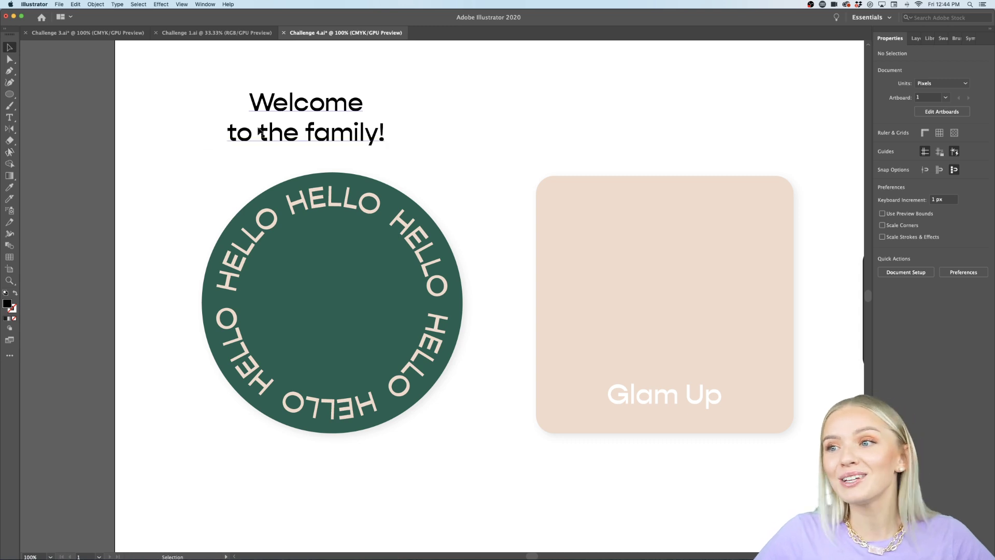
Step: Break the line before "family!" and move the welcome text into the middle of the green circle
double_click(308, 137)
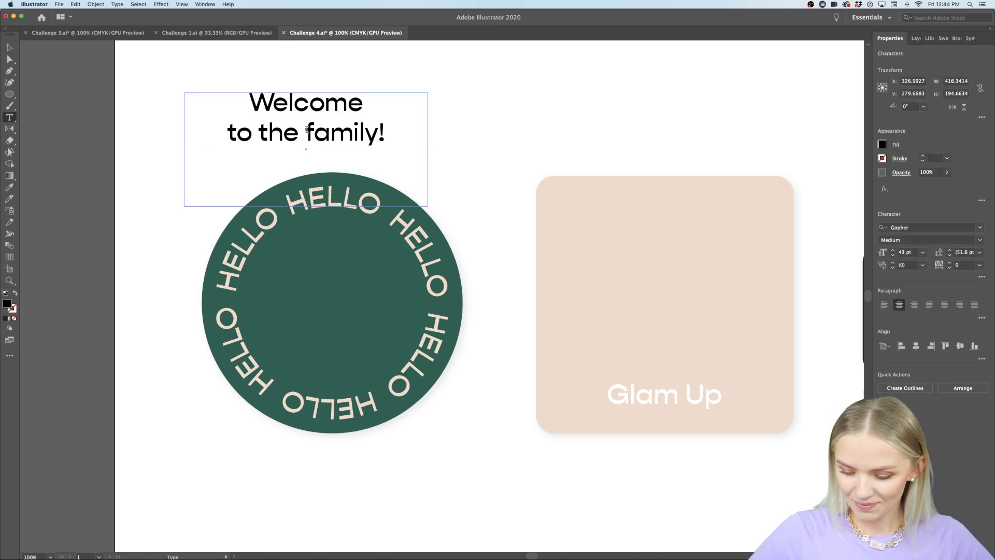
key("Return")
left_click(9, 47)
left_click_drag(324, 121, 349, 272)
key("super+minus")
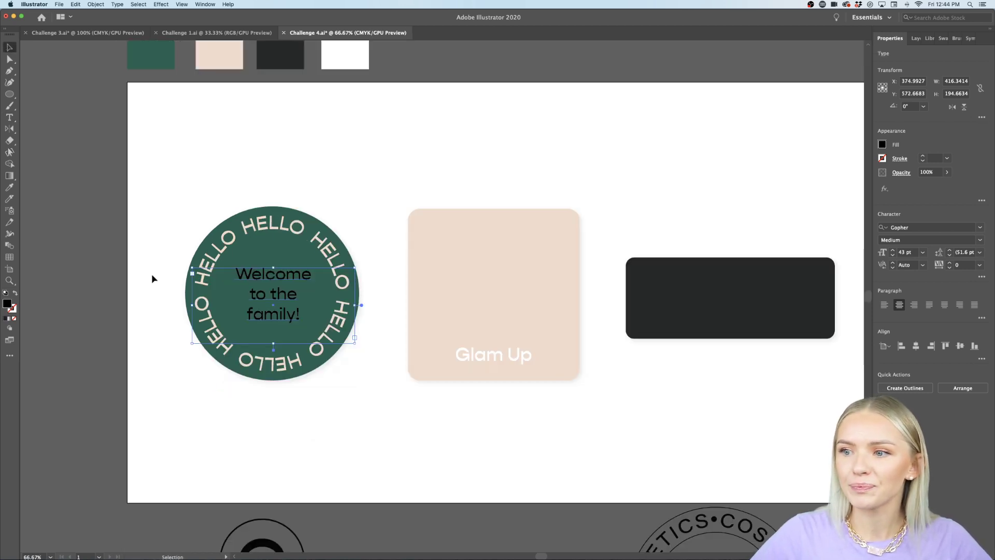
Step: Recolour the welcome text white by sampling the white palette swatch above the artboard with the Eyedropper
scroll(152, 275, "up", 2)
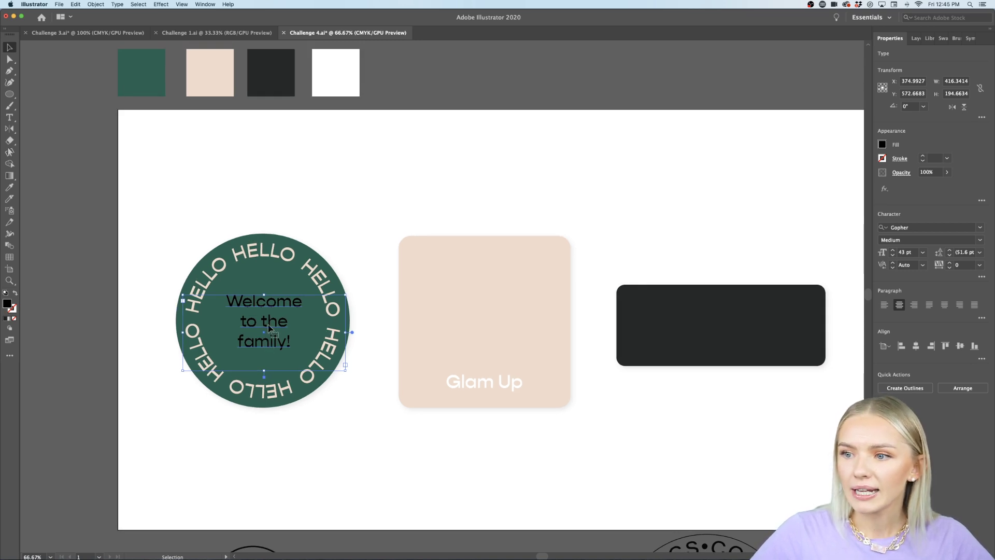
scroll(253, 327, "down", 1)
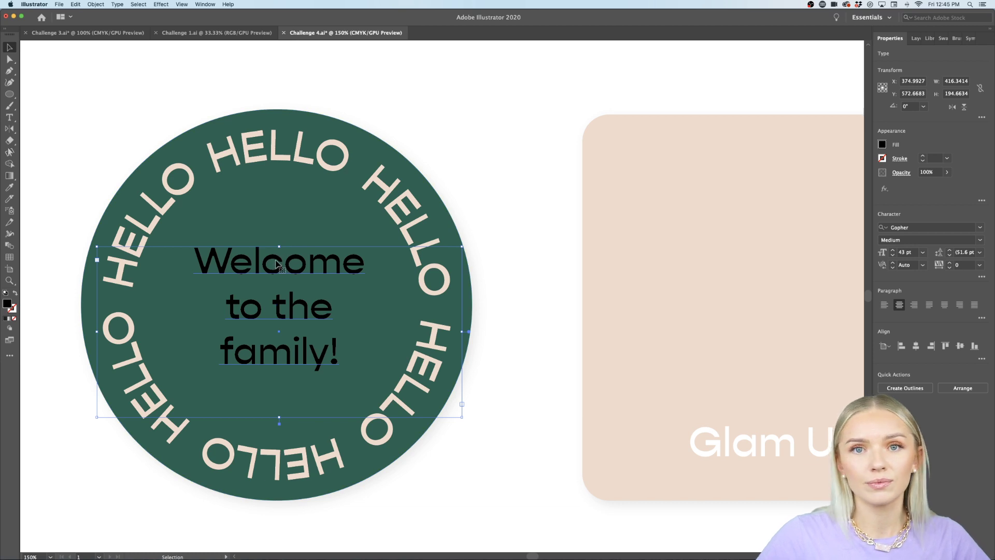
scroll(276, 263, "down", 3)
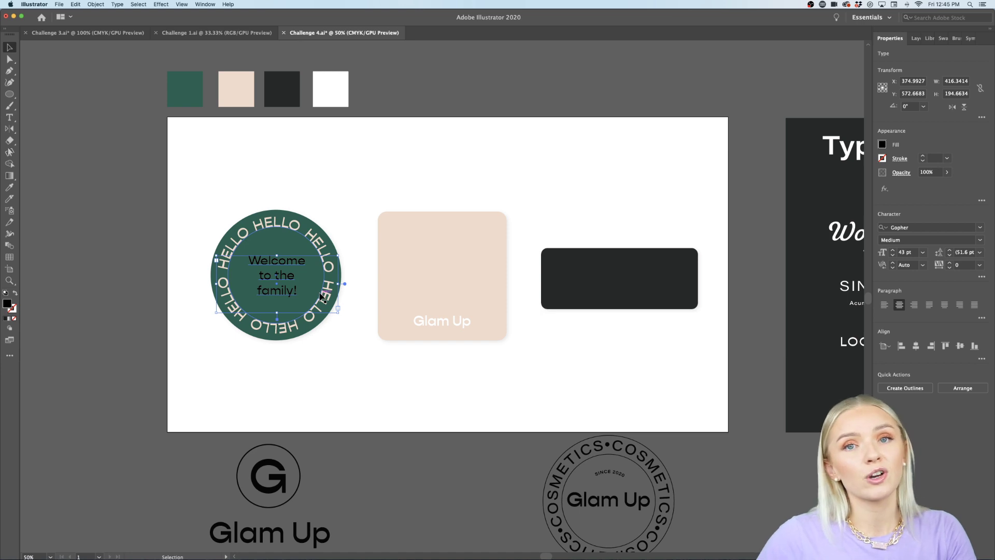
key("i")
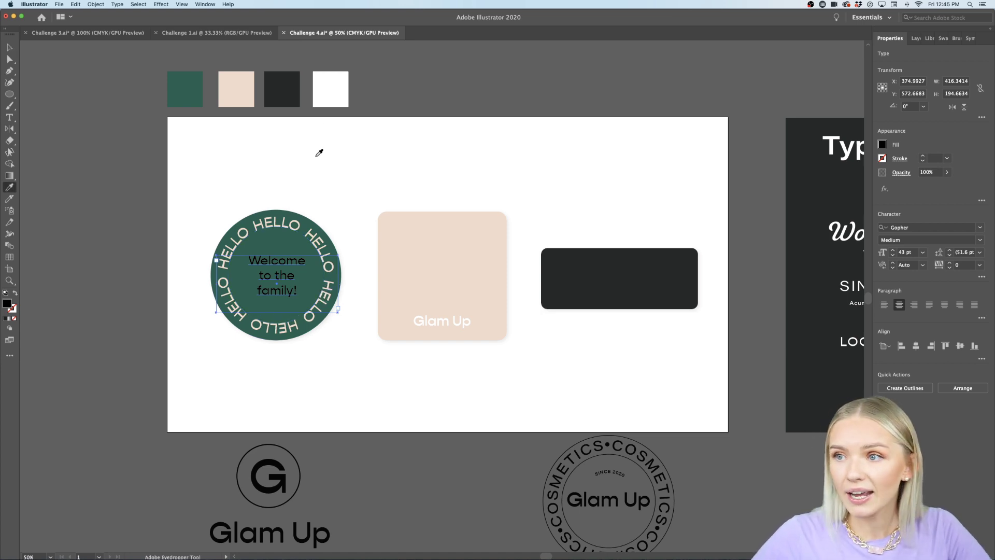
left_click(328, 90)
scroll(296, 307, "up", 2)
scroll(294, 306, "up", 4)
scroll(293, 307, "down", 2)
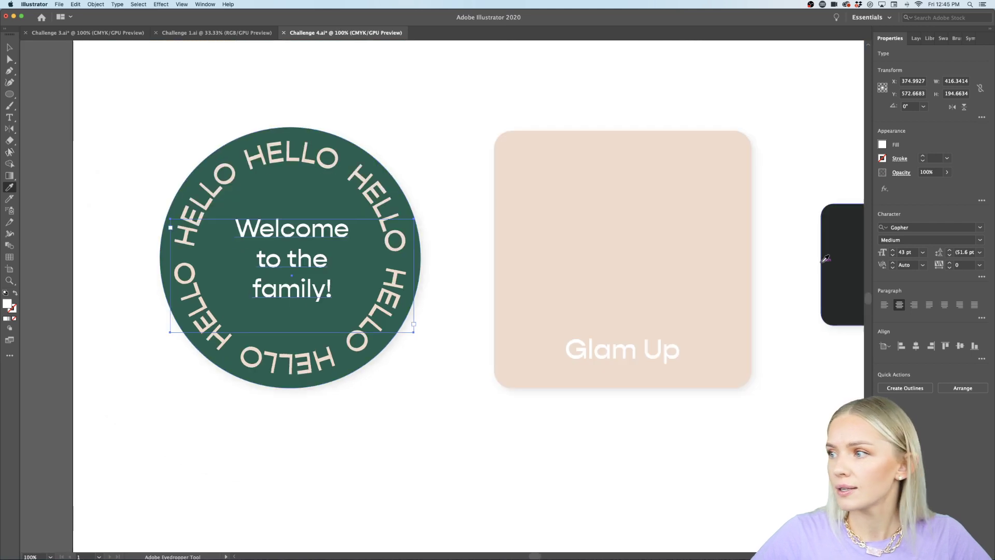
Step: Change the welcome text's font to Aktiv Grotesk Ex
left_click(980, 240)
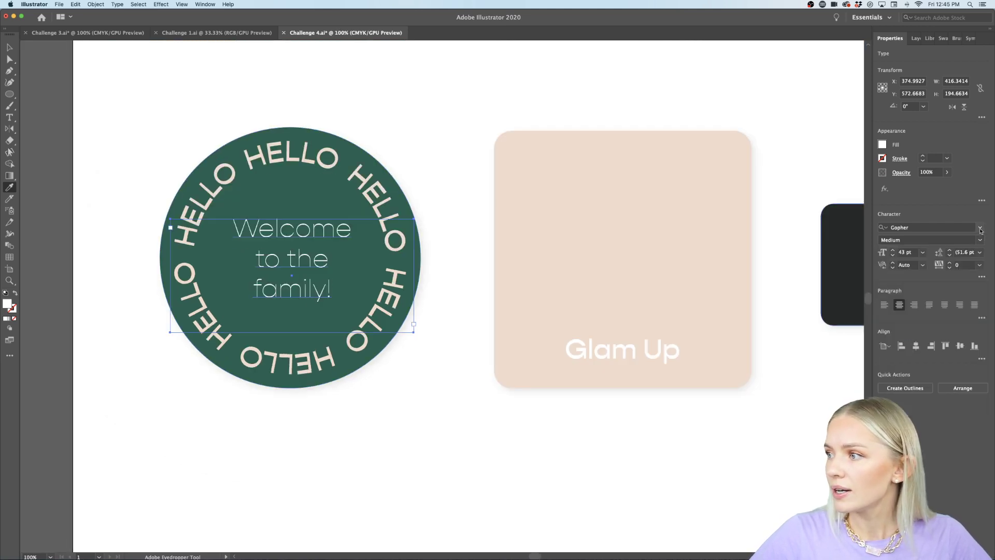
left_click(980, 240)
left_click(980, 227)
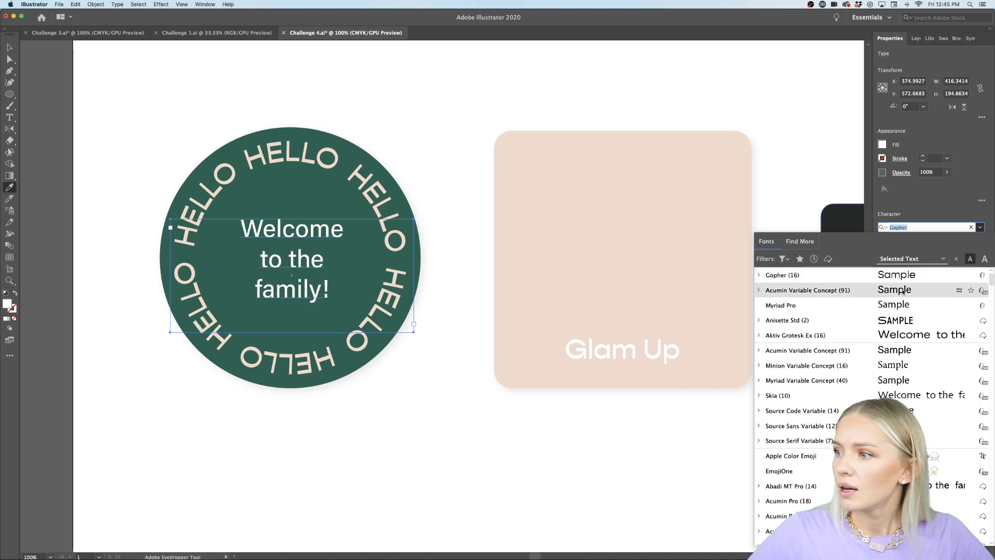
left_click(896, 338)
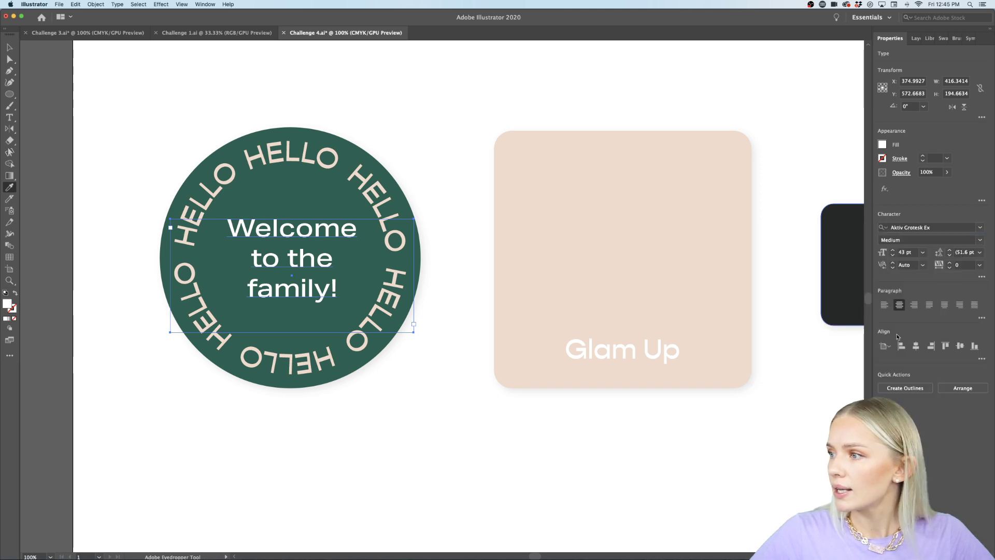
Step: Set the welcome text in All Caps and reduce its font size to 42 pt
left_click(983, 277)
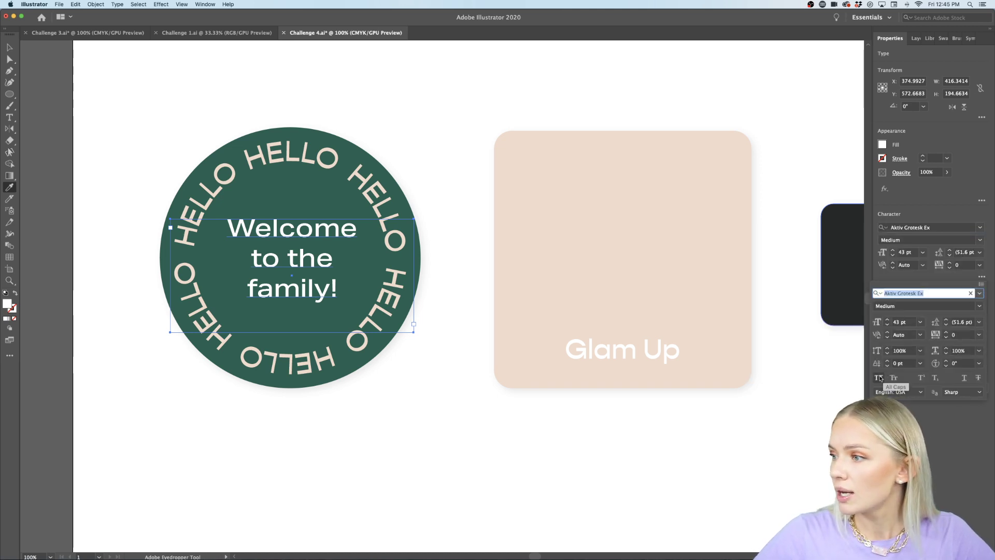
left_click(982, 278)
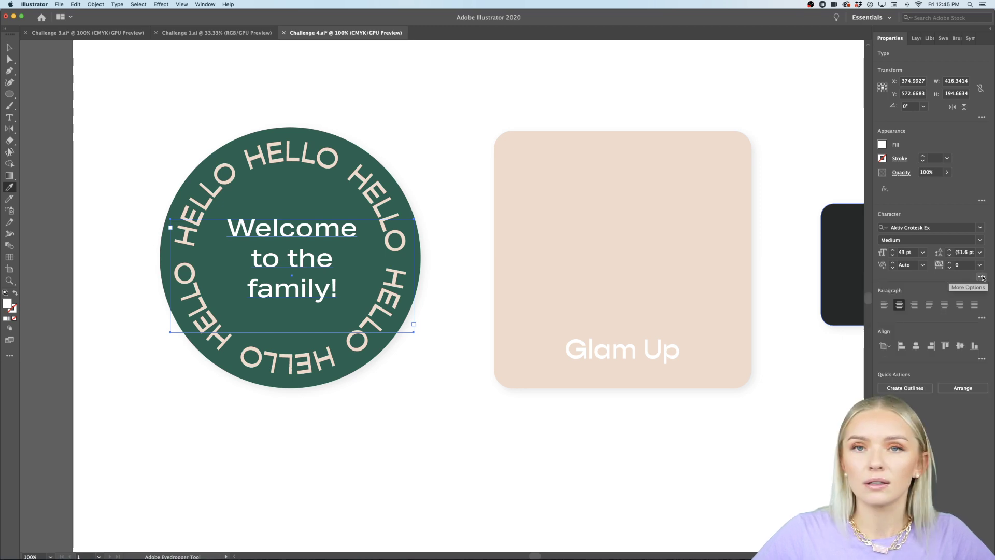
left_click(983, 277)
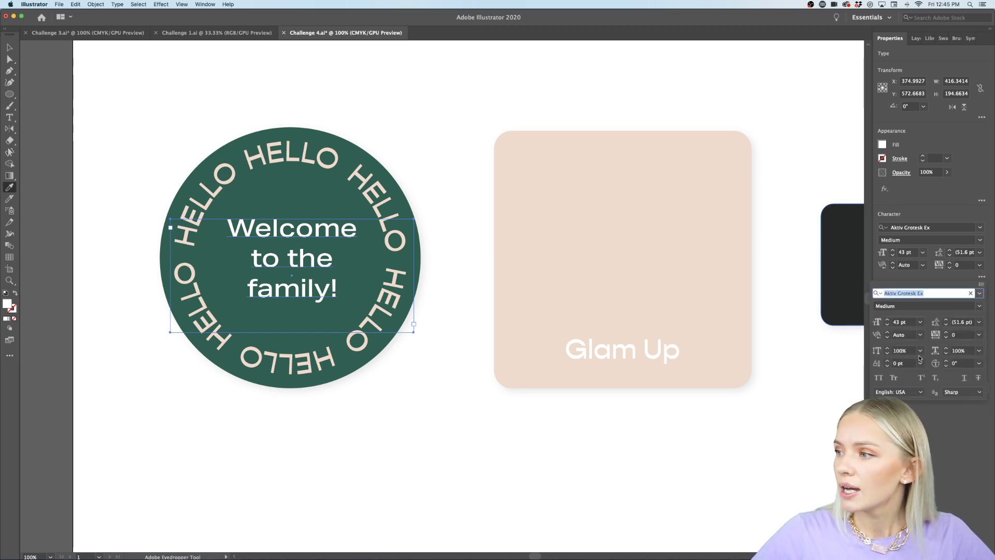
left_click(878, 378)
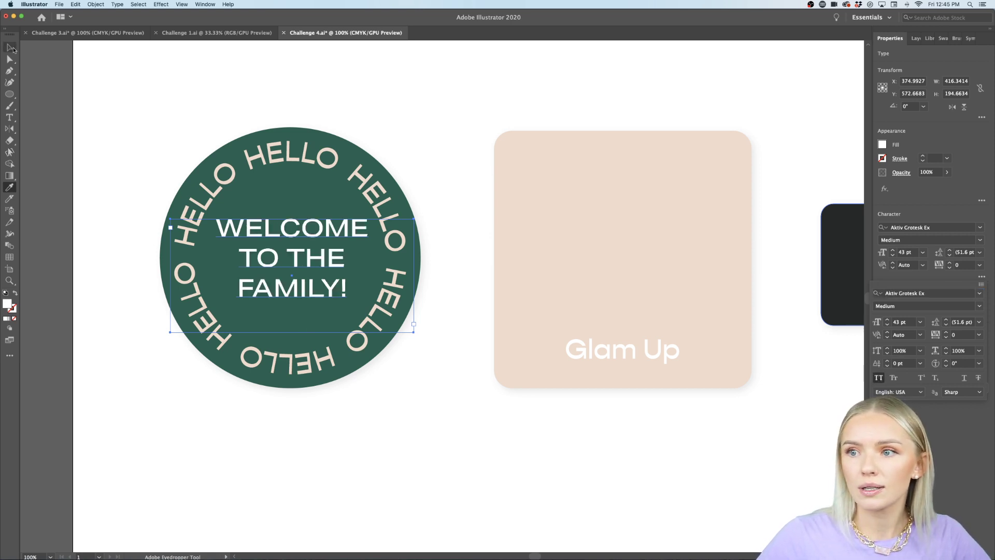
left_click(893, 255)
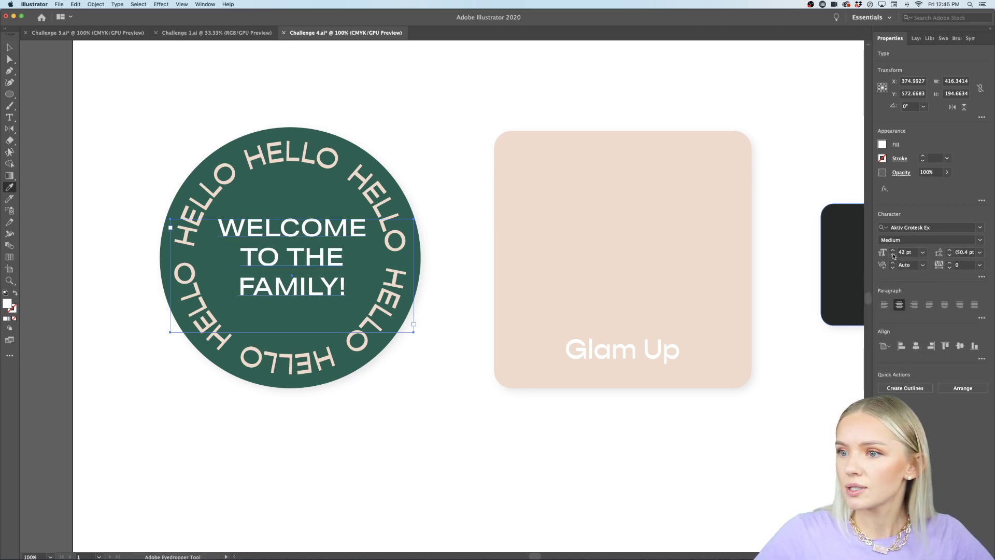
left_click(9, 47)
double_click(293, 254)
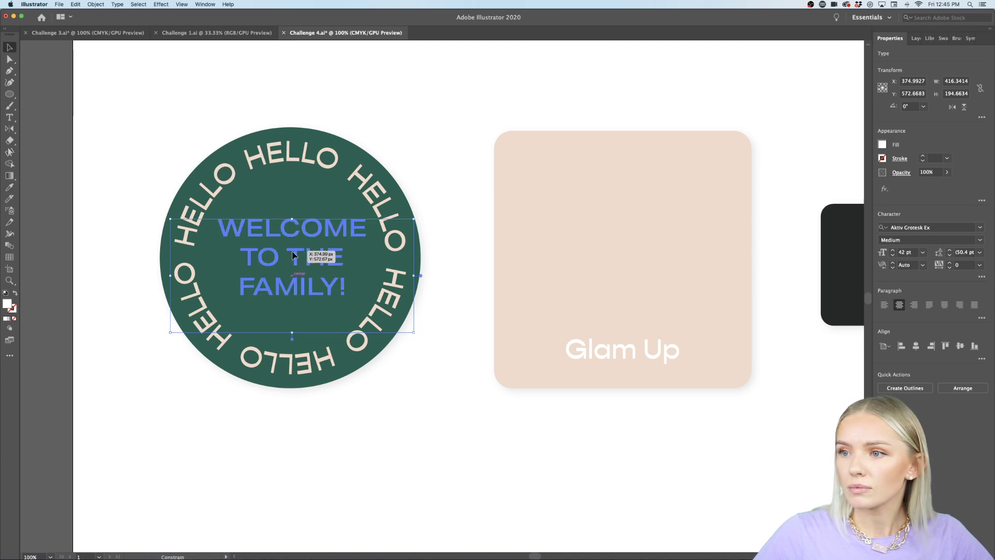
key("Escape")
left_click(419, 166)
Step: Reduce the font size of the HELLO ring on the green circle to 39 pt
key("super+minus")
scroll(418, 164, "right", 3)
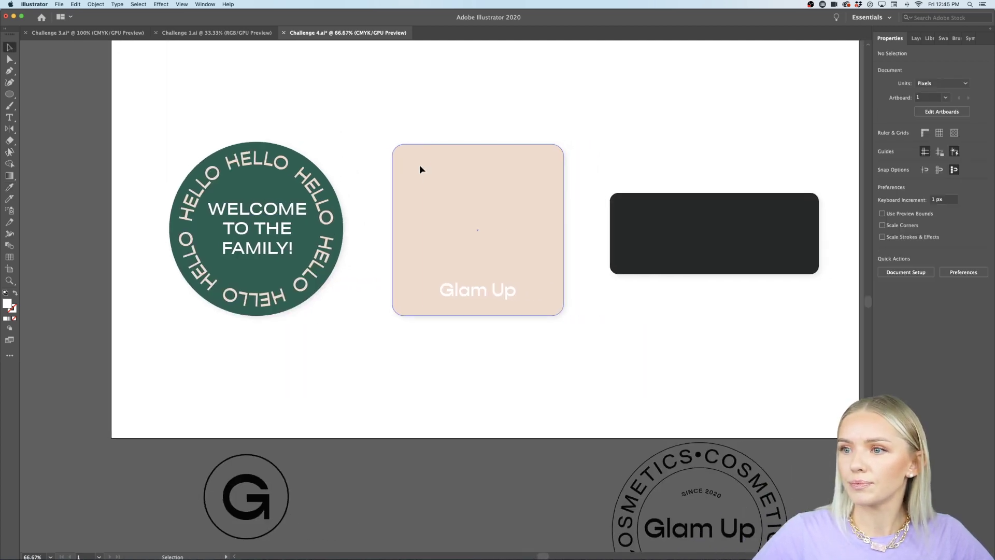
scroll(418, 164, "left", 2)
key("super+equal")
left_click(406, 181)
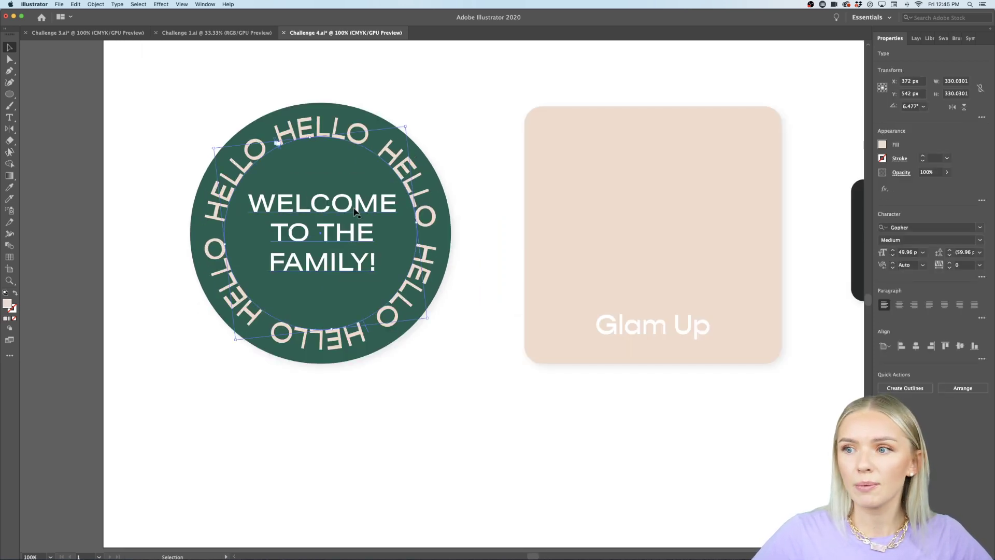
left_click(482, 243)
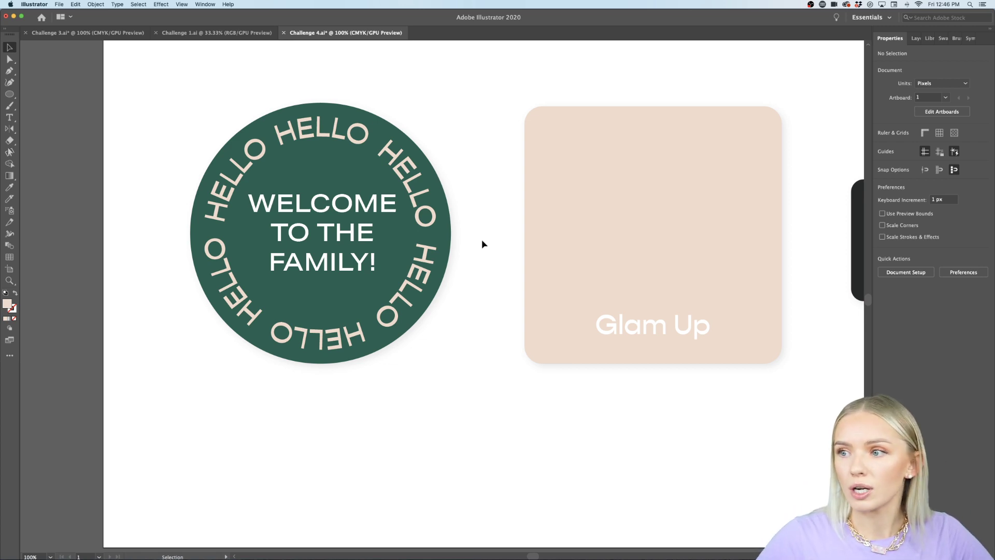
left_click(428, 231)
left_click(421, 187)
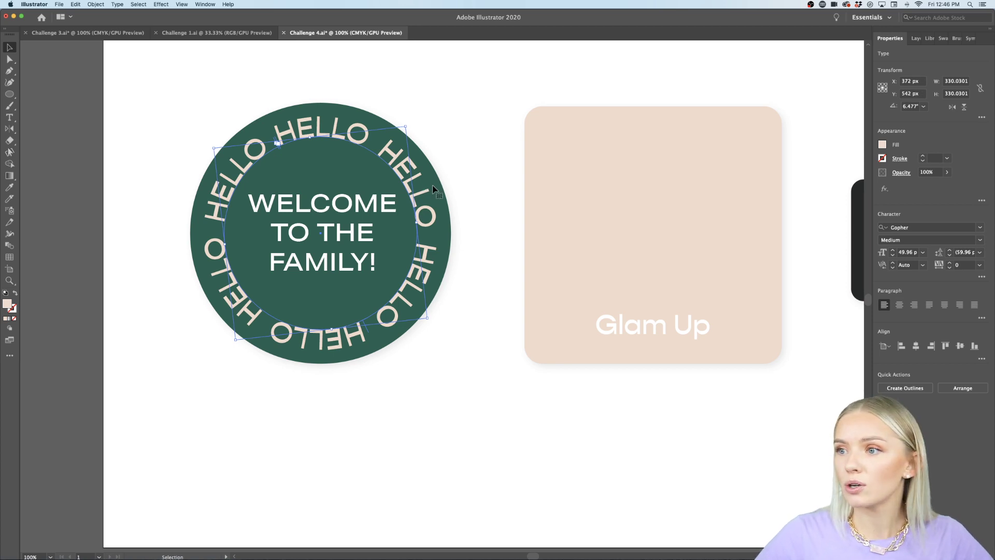
left_click(893, 257)
left_click(893, 258)
left_click(893, 257)
left_click(893, 258)
left_click(893, 258)
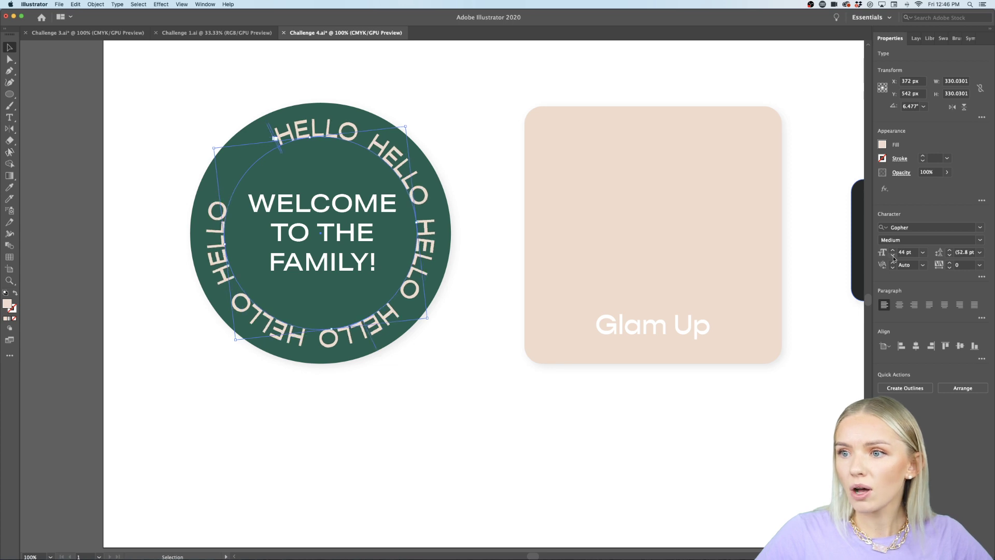
left_click(893, 257)
left_click(892, 258)
left_click(893, 258)
left_click(893, 257)
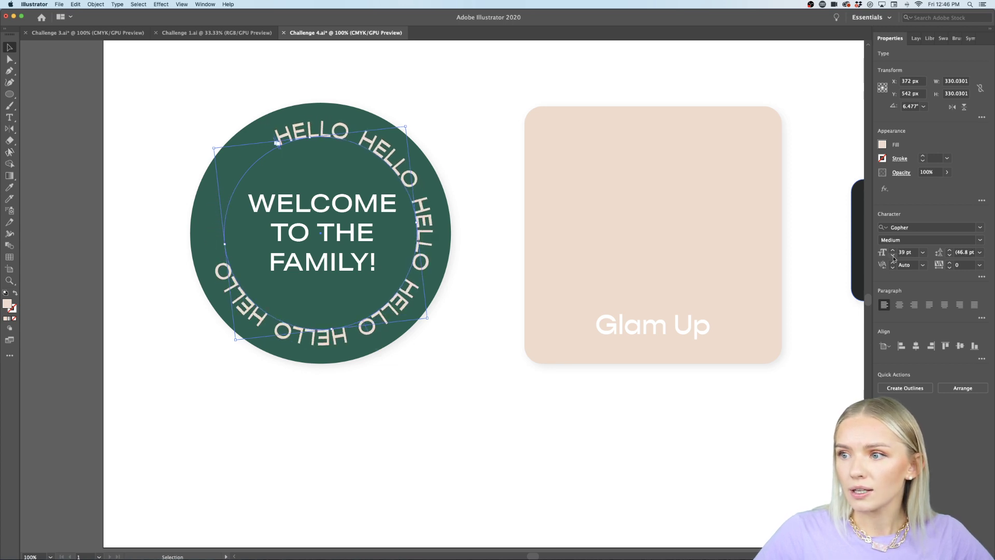
left_click(135, 257)
key("t")
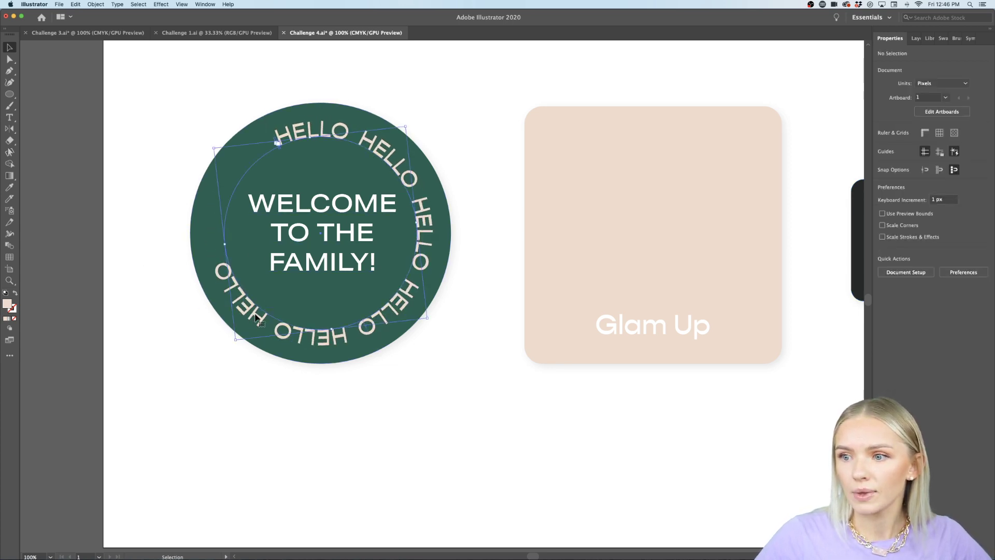
left_click(254, 311)
left_click_drag(347, 332, 201, 287)
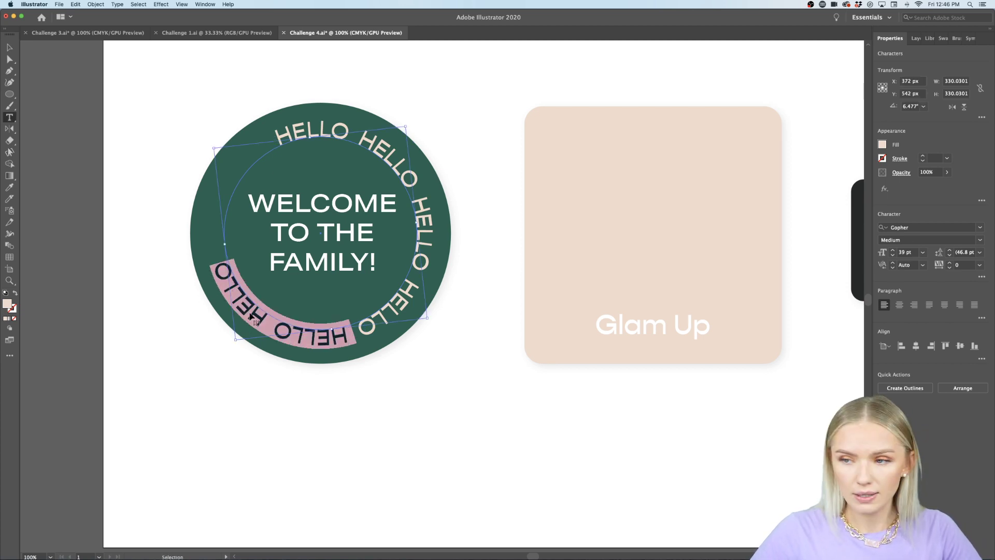
left_click(225, 261)
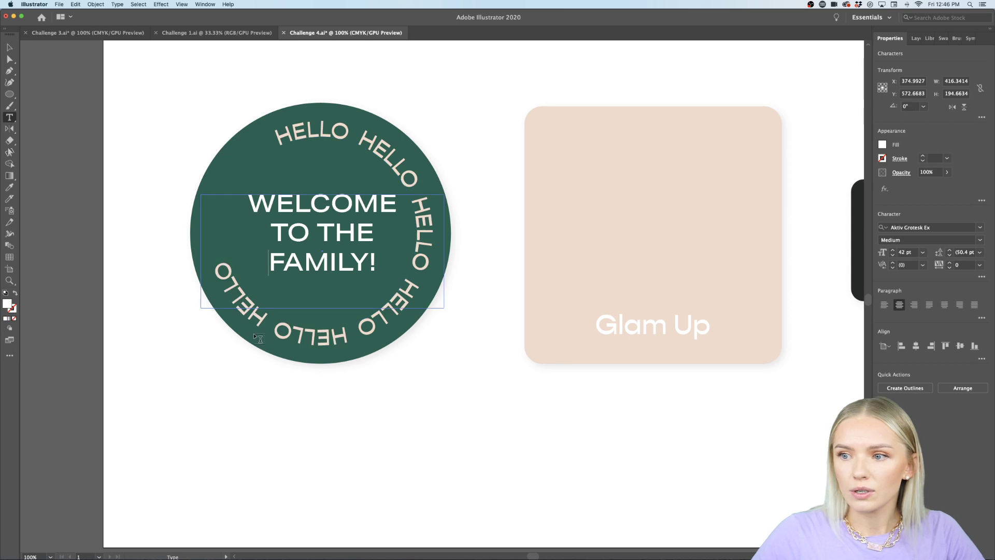
double_click(275, 324)
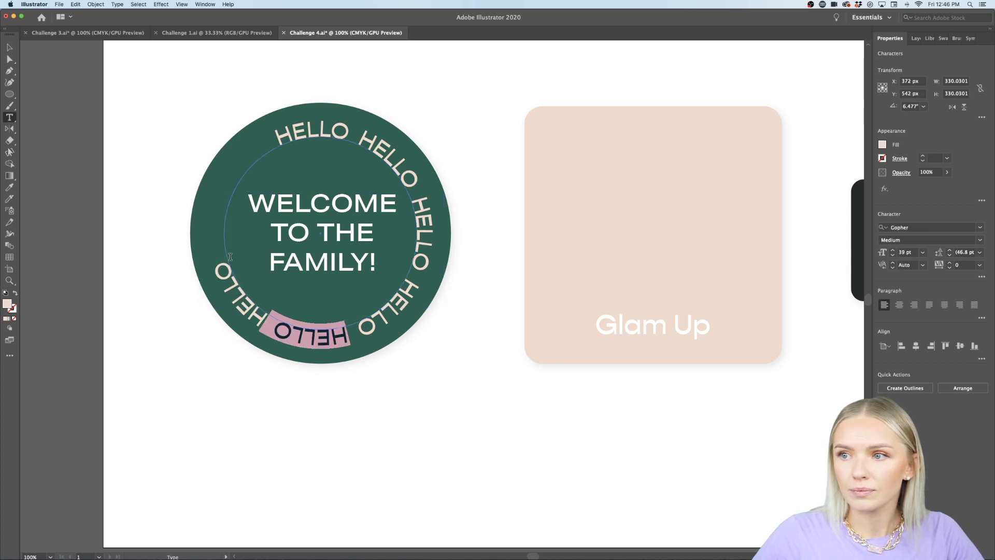
left_click(282, 142)
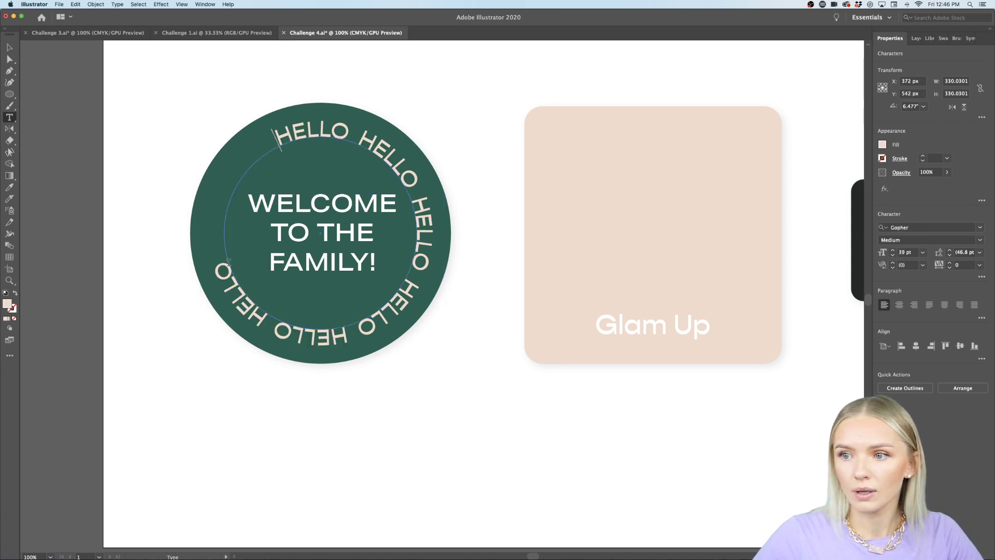
left_click(9, 47)
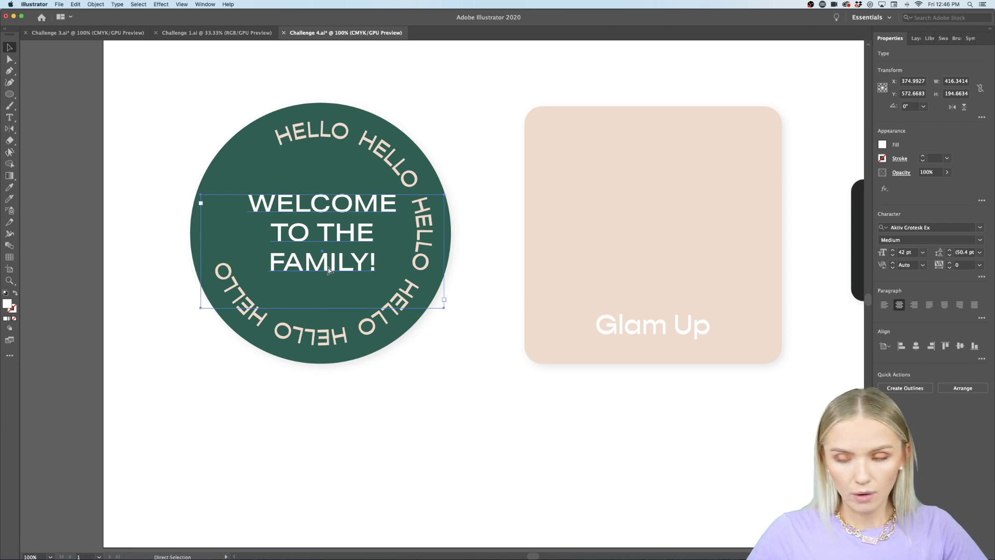
Step: Add another "HELLO" at the end of the ring text to fill the gap on the circular path
left_click(305, 284)
left_click(227, 275)
double_click(228, 272)
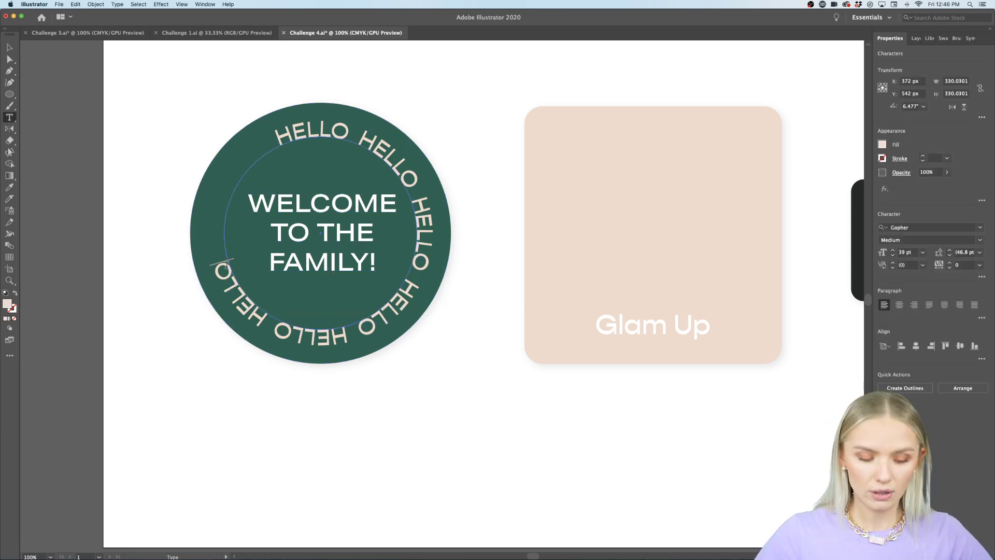
type("HELLO")
key("Escape")
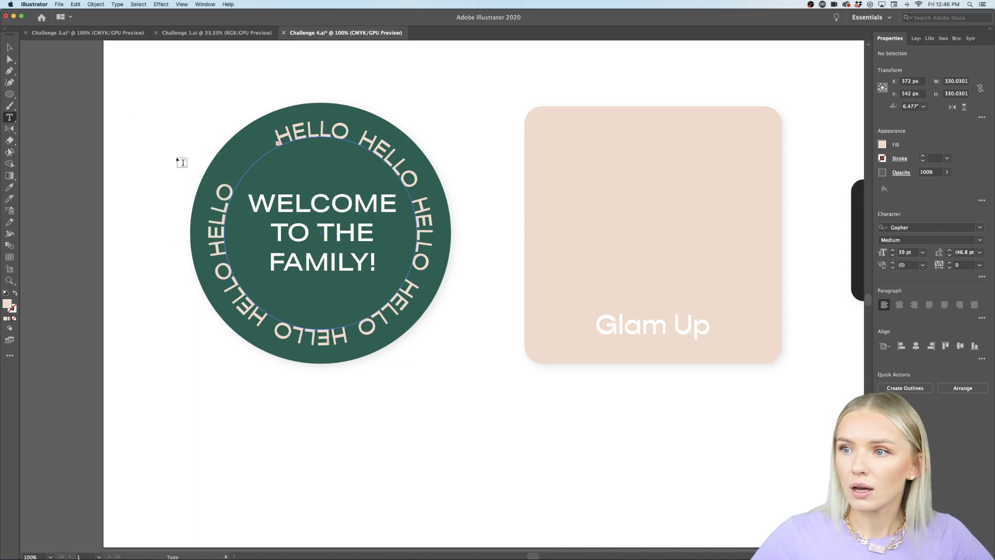
Step: Reduce the font size of all the HELLO ring text on the green circle to 37 pt
triple_click(220, 291)
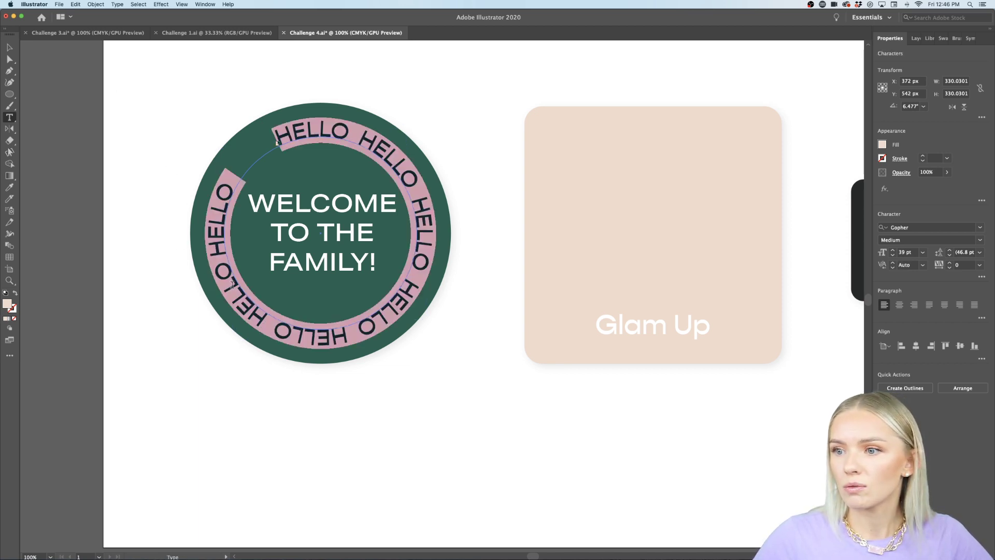
left_click(893, 255)
left_click(892, 255)
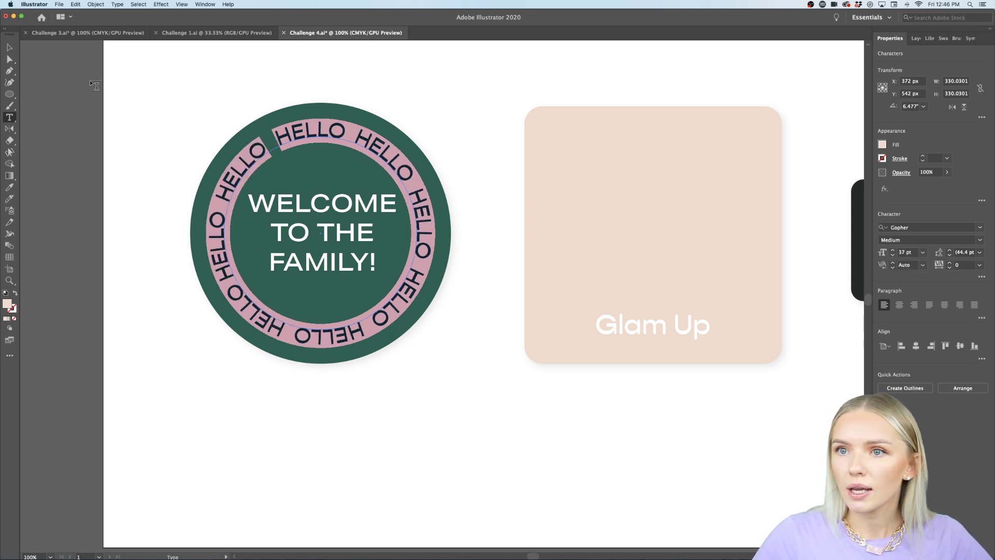
left_click(9, 47)
left_click(47, 110)
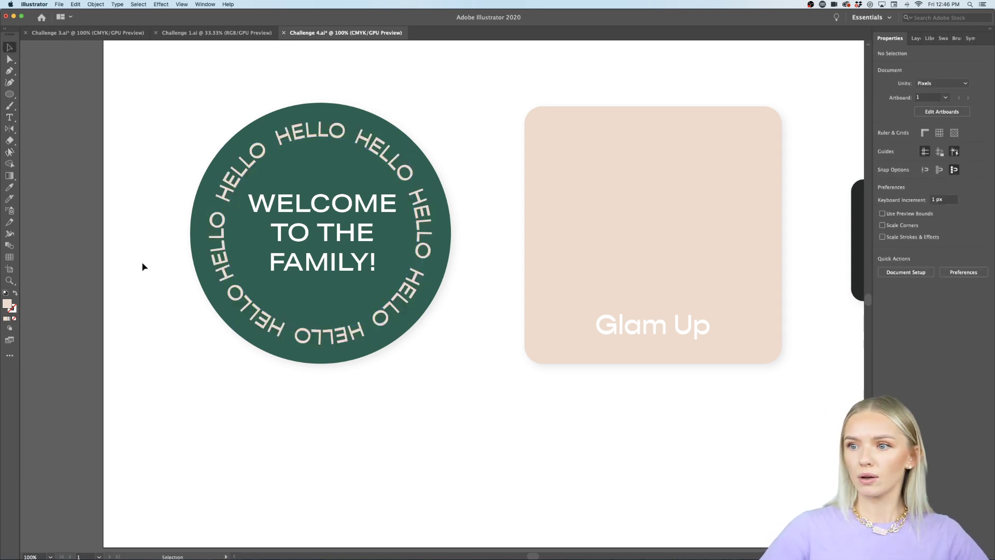
Step: Convert the white "WELCOME TO THE FAMILY!" text on the green circle to outlines
left_click(359, 265)
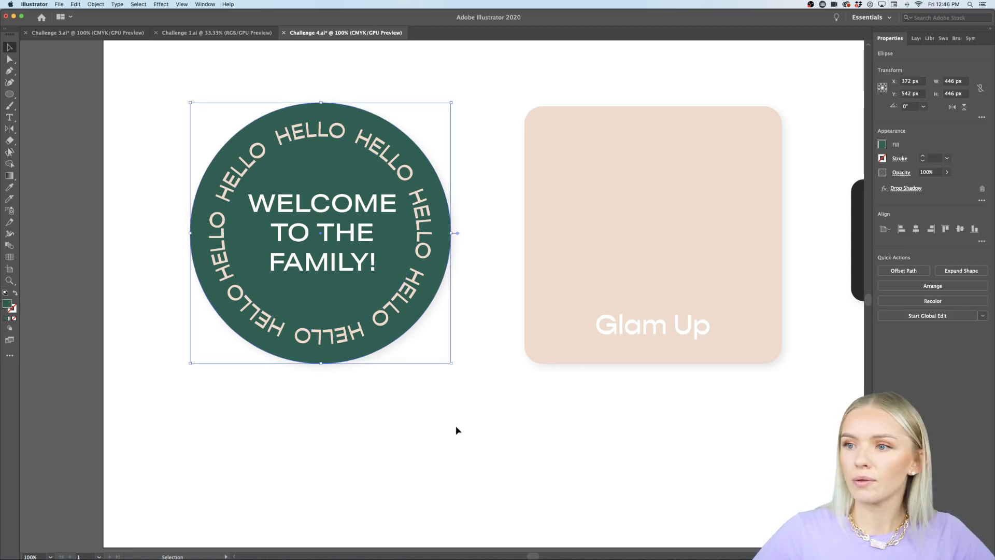
left_click(394, 474)
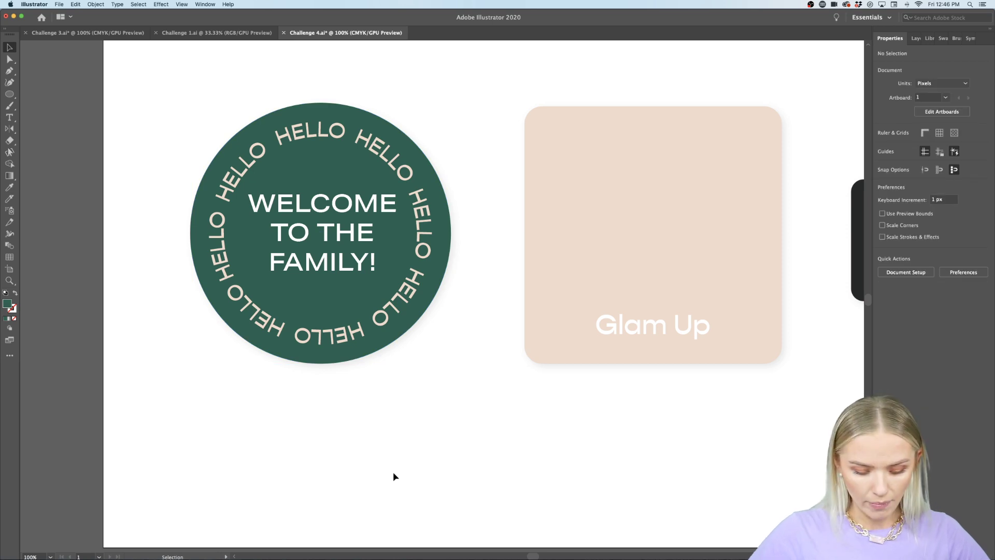
key("super+z")
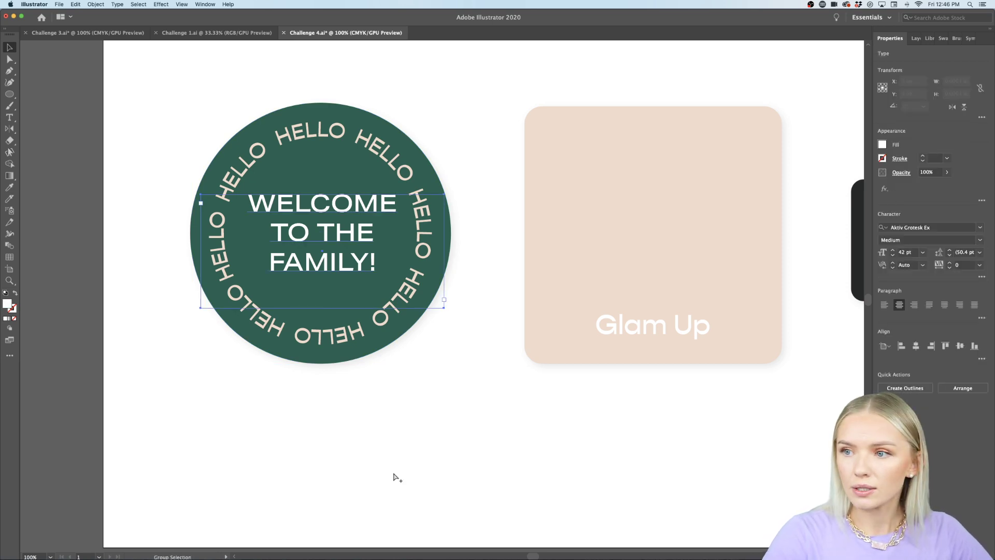
left_click(393, 477)
scroll(388, 451, "up", 1)
left_click(346, 277)
left_click(424, 468)
left_click(351, 286)
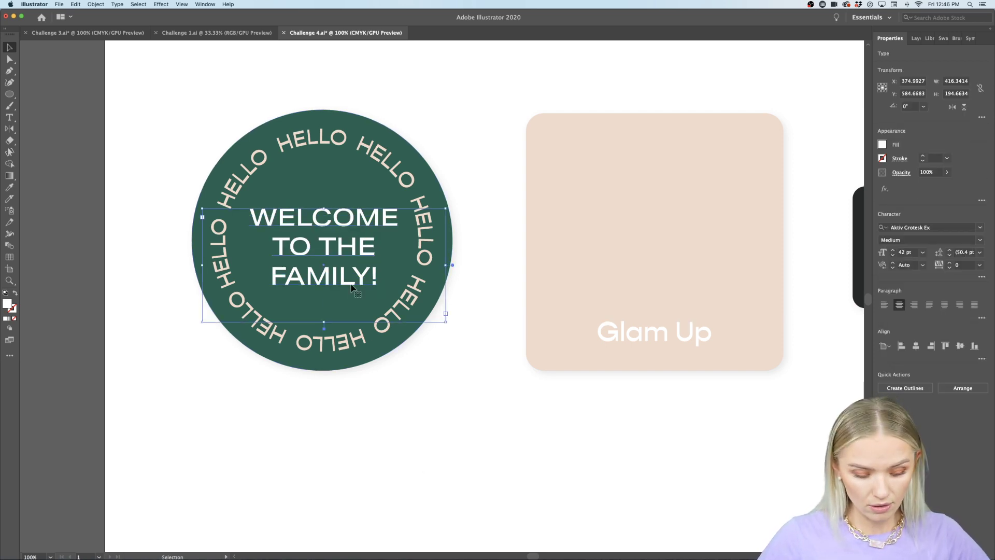
key("shift+super+o")
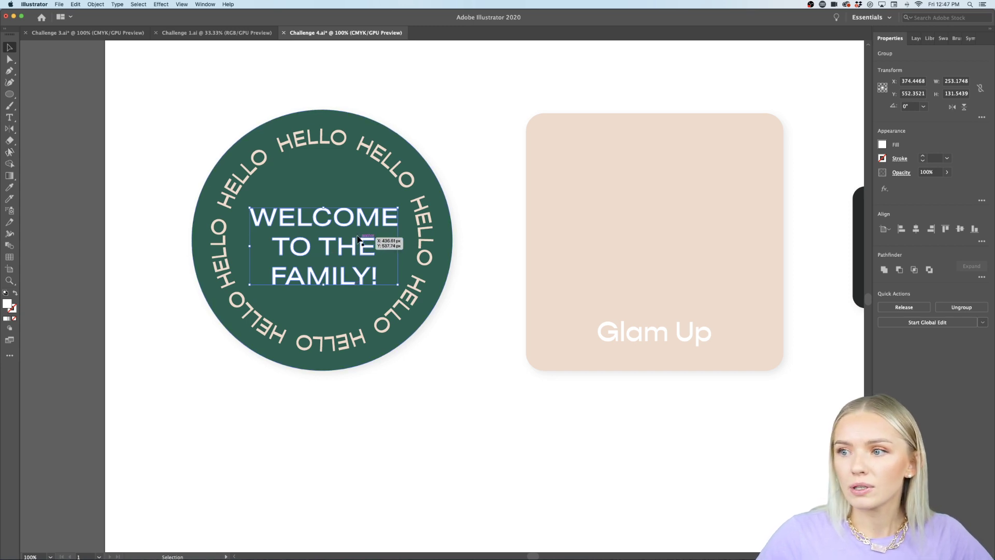
Step: Enlarge the HELLO ring slightly about its center so it sits closer to the green circle's edge
left_click(403, 186)
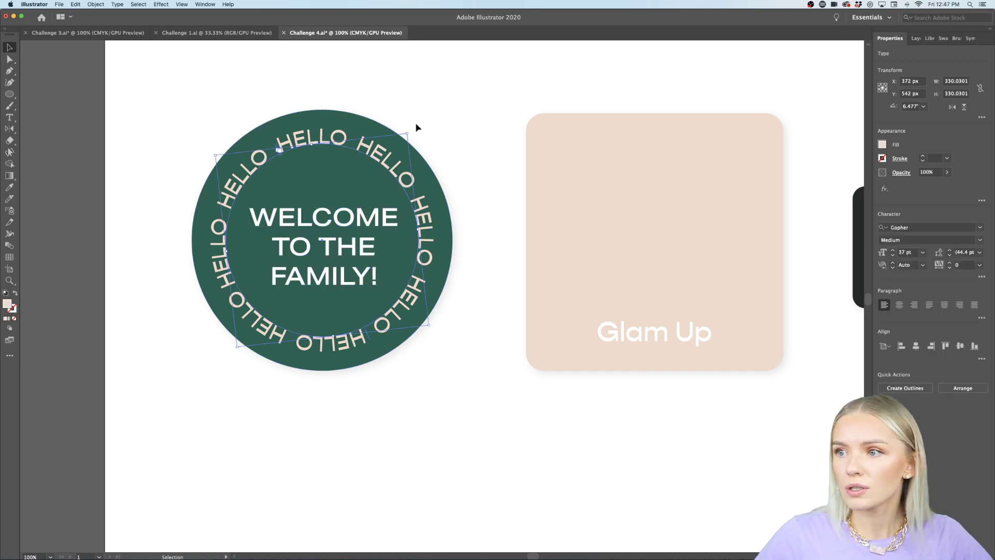
left_click_drag(409, 133, 412, 126)
left_click(452, 140)
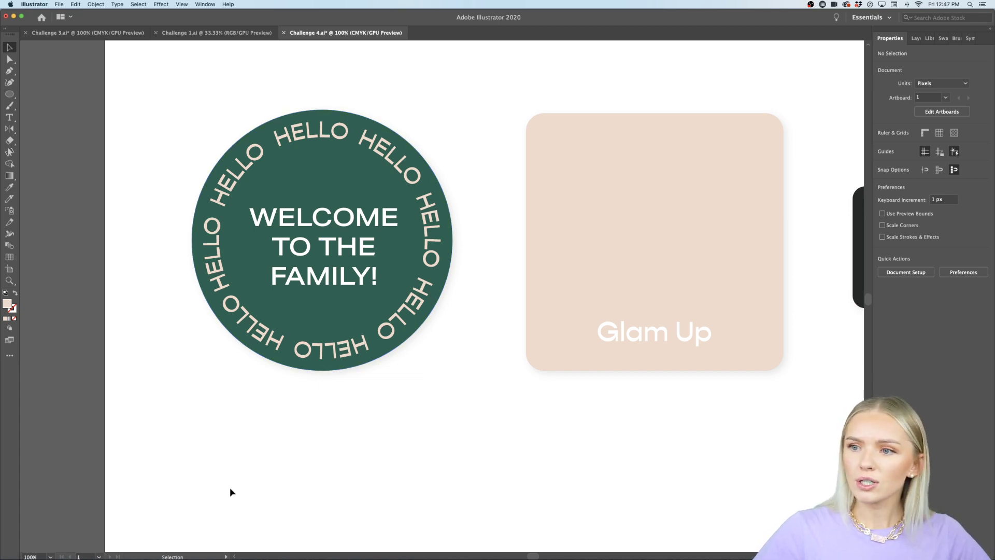
Step: Place the G monogram on the green circle at about 48 px wide below the welcome message, and move the message up to make room
scroll(229, 488, "down", 1)
scroll(235, 458, "up", 1)
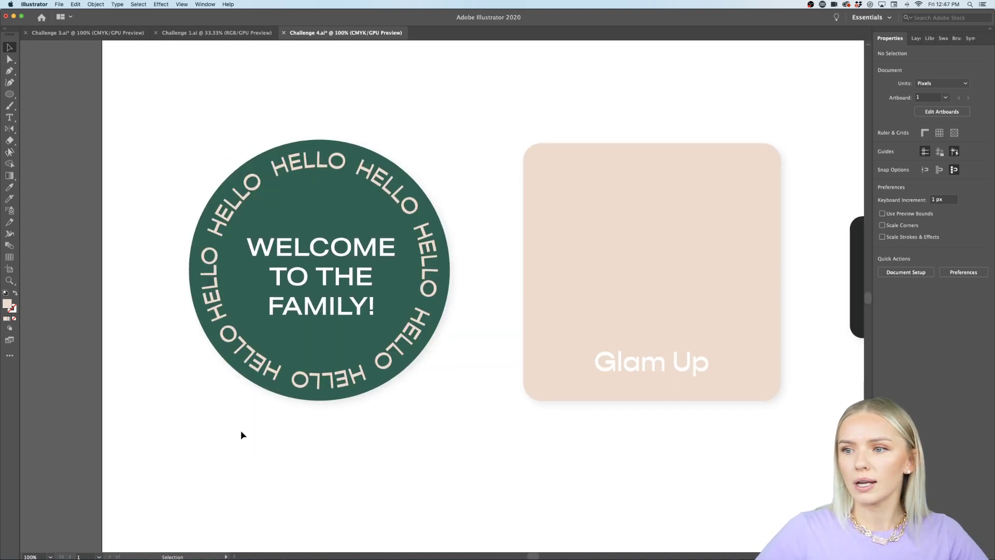
scroll(241, 432, "up", 1)
scroll(240, 432, "down", 2)
scroll(241, 434, "down", 3)
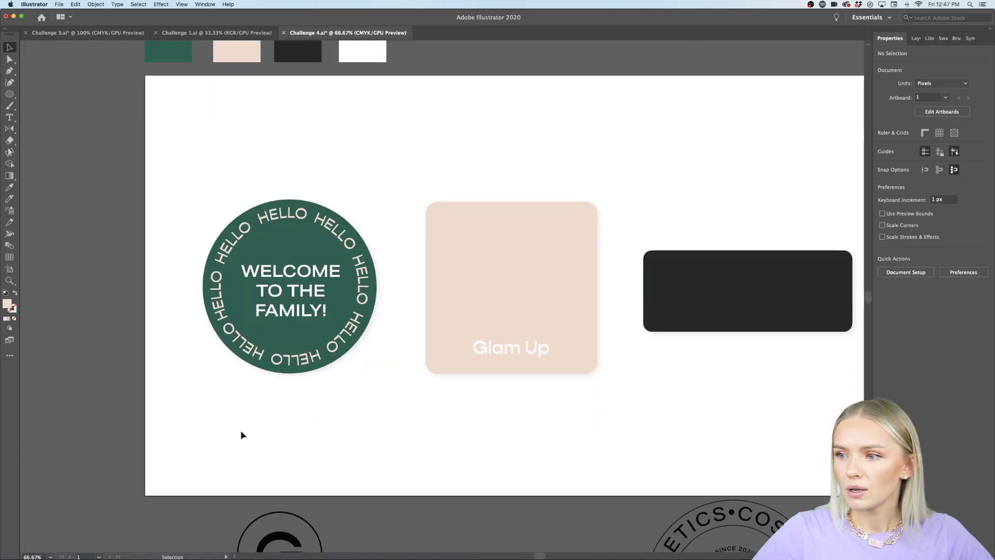
left_click(294, 515)
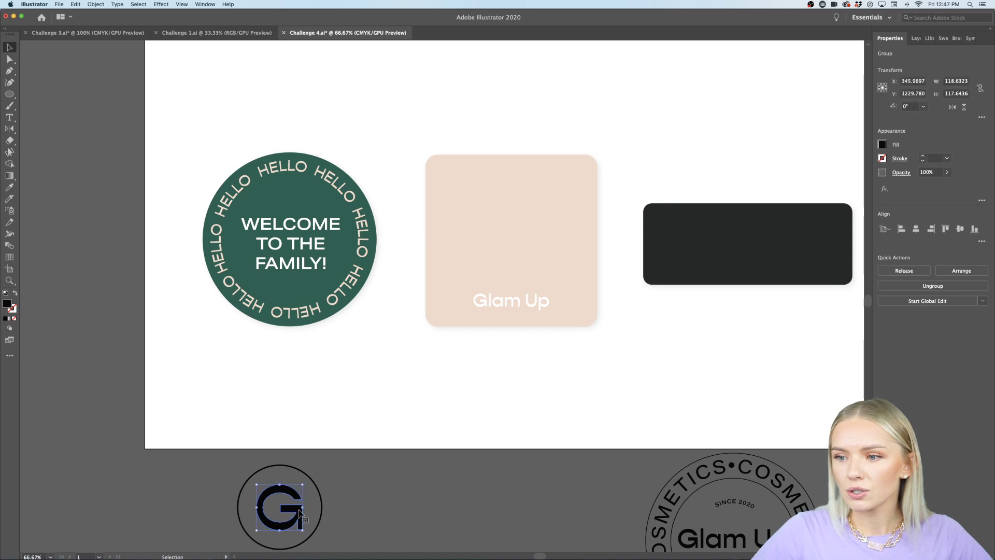
left_click(380, 511)
left_click_drag(303, 490, 298, 193)
key("super+equal")
key("super+equal")
left_click_drag(298, 193, 321, 338)
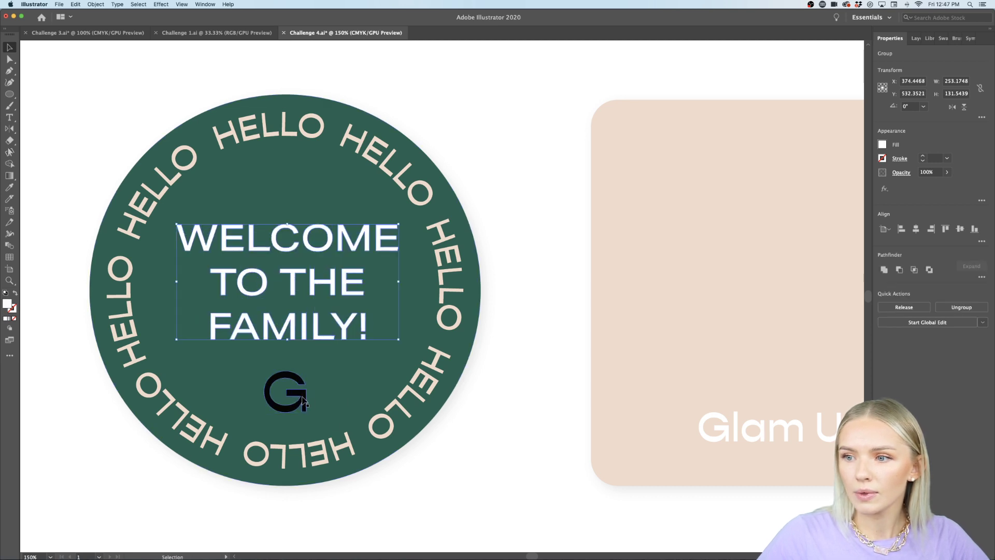
left_click_drag(304, 400, 304, 393)
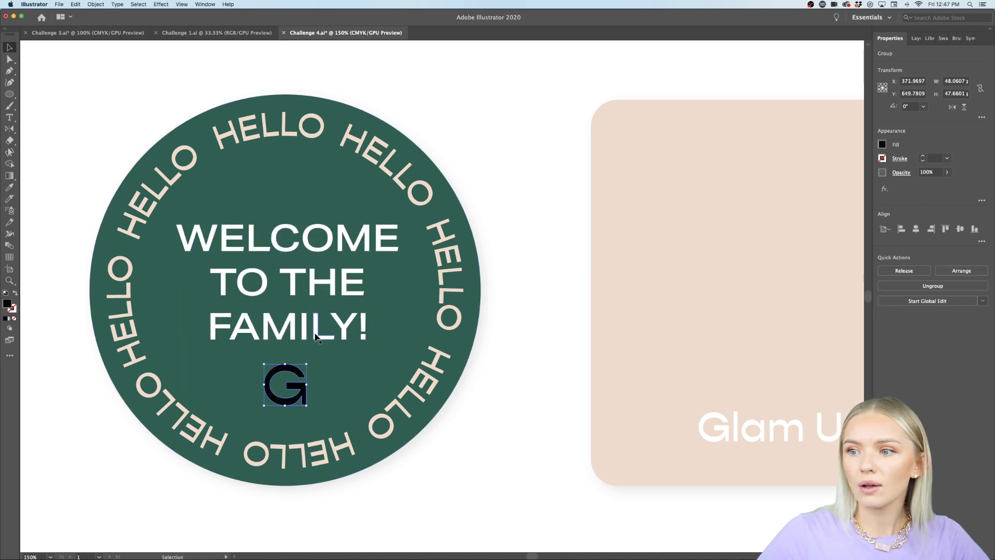
Step: Center the outlined welcome message vertically and horizontally on the green circle
left_click(316, 334)
left_click(308, 182, "shift")
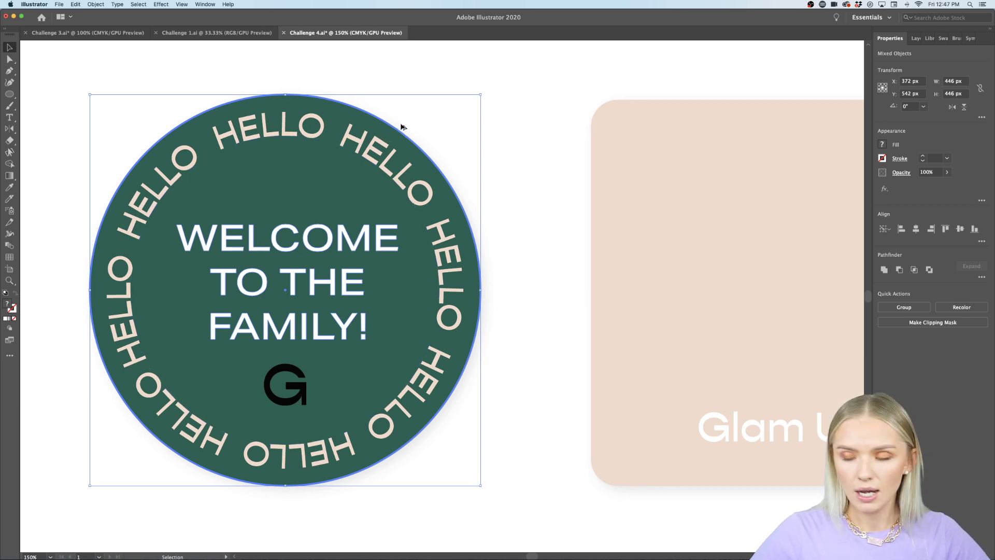
scroll(402, 128, "up", 2)
scroll(189, 232, "down", 5)
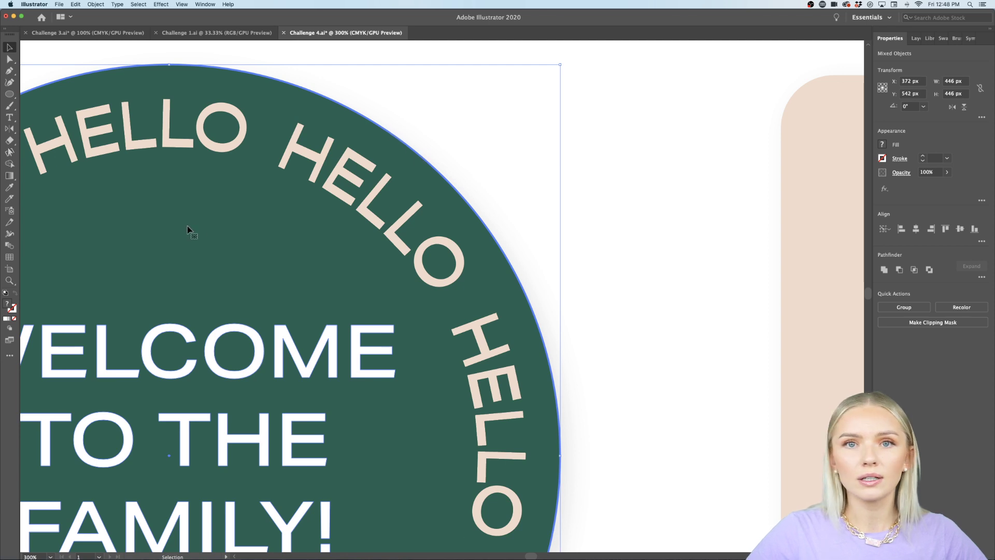
scroll(191, 229, "up", 1)
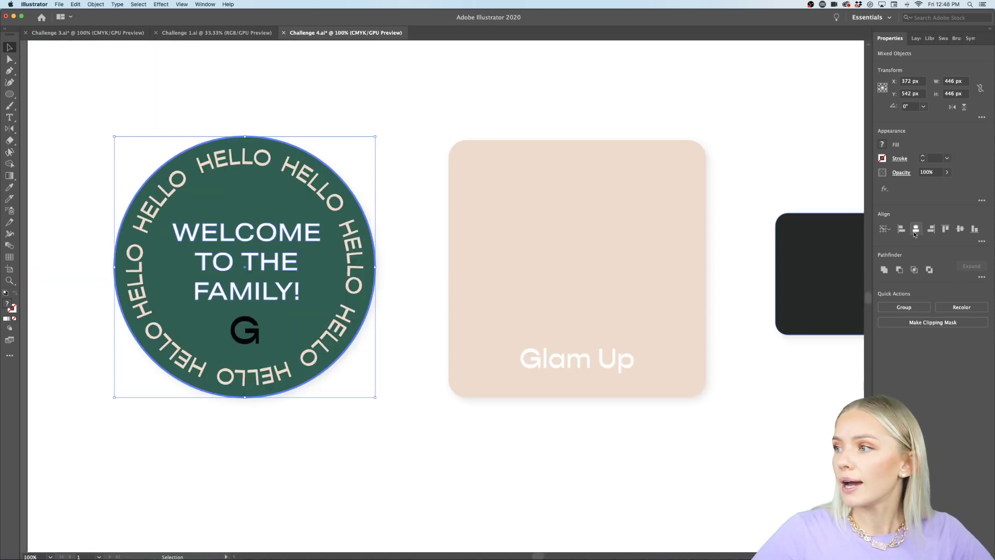
left_click(960, 229)
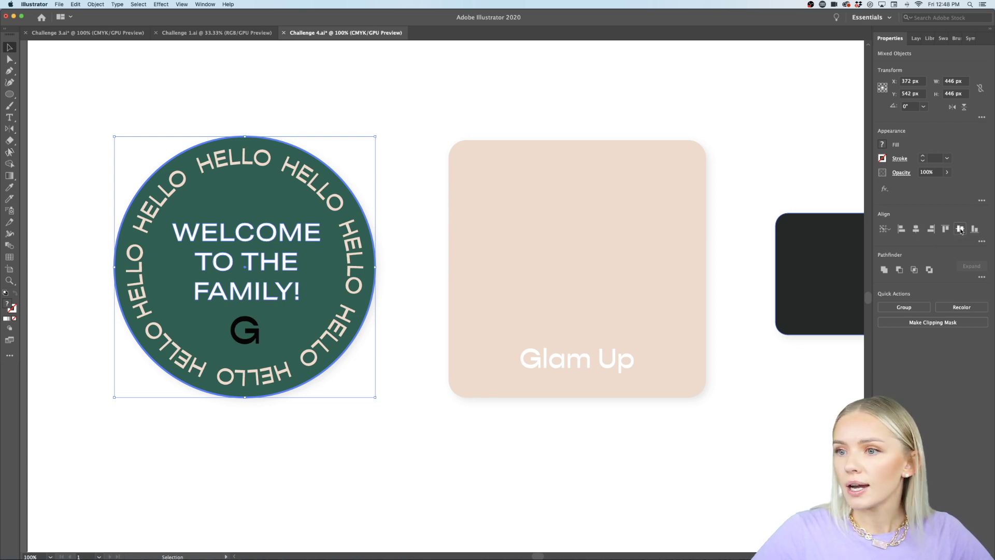
left_click(916, 229)
left_click(347, 466)
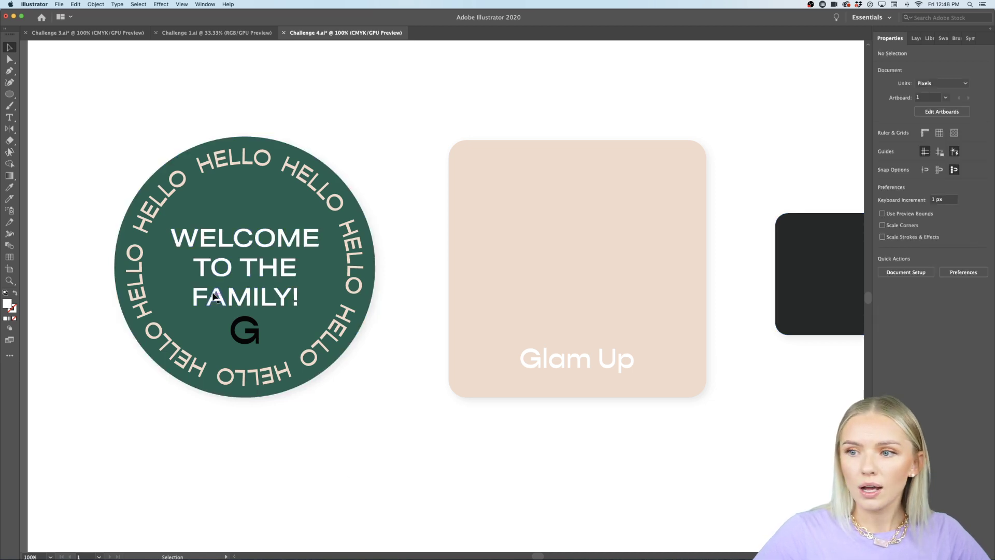
Step: Tighten the welcome message's line spacing by moving "FAMILY!" up and "WELCOME" down toward the middle line
left_click(274, 247)
scroll(213, 299, "up", 3)
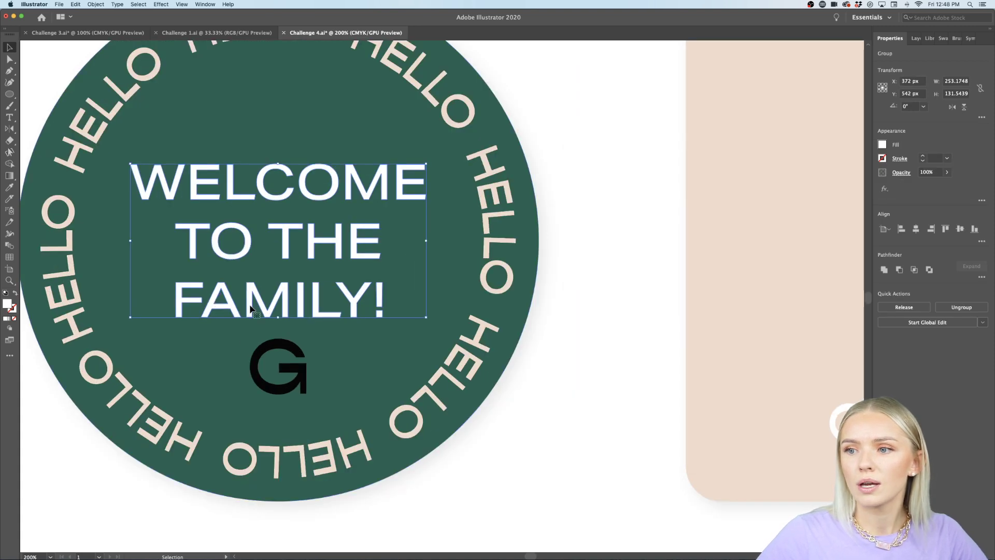
double_click(252, 313)
left_click_drag(381, 293, 159, 321)
key("super+z")
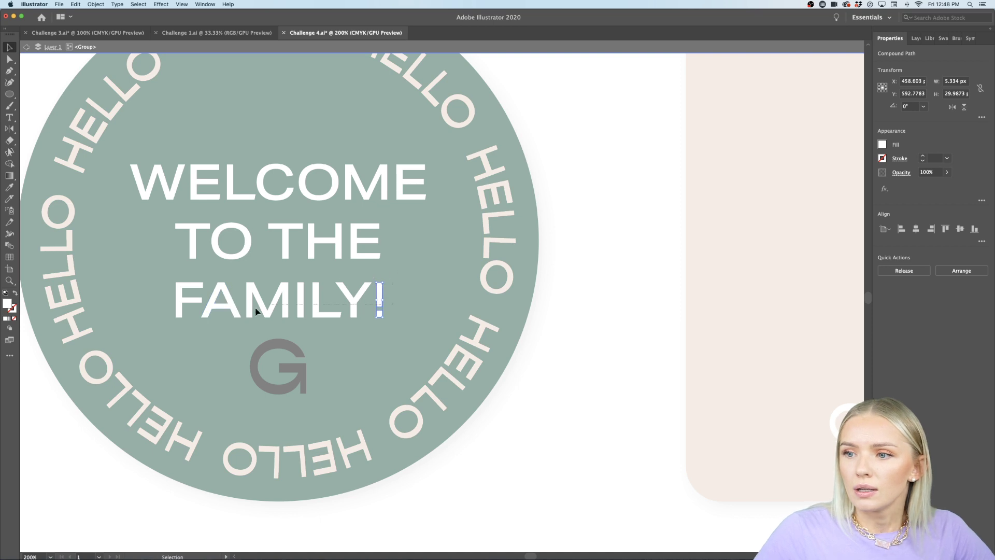
left_click(233, 311, "shift")
left_click_drag(235, 311, 235, 302)
left_click_drag(199, 185, 199, 189)
double_click(605, 284)
Step: Recolor the black G monogram with the beige sampled from the rounded square sticker
left_click(303, 386)
scroll(302, 386, "down", 1)
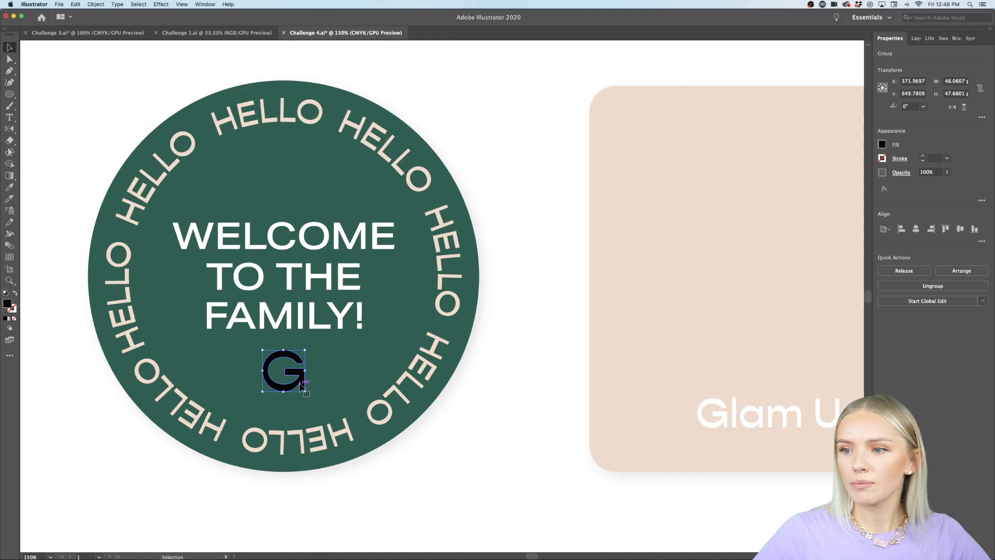
scroll(302, 386, "down", 1)
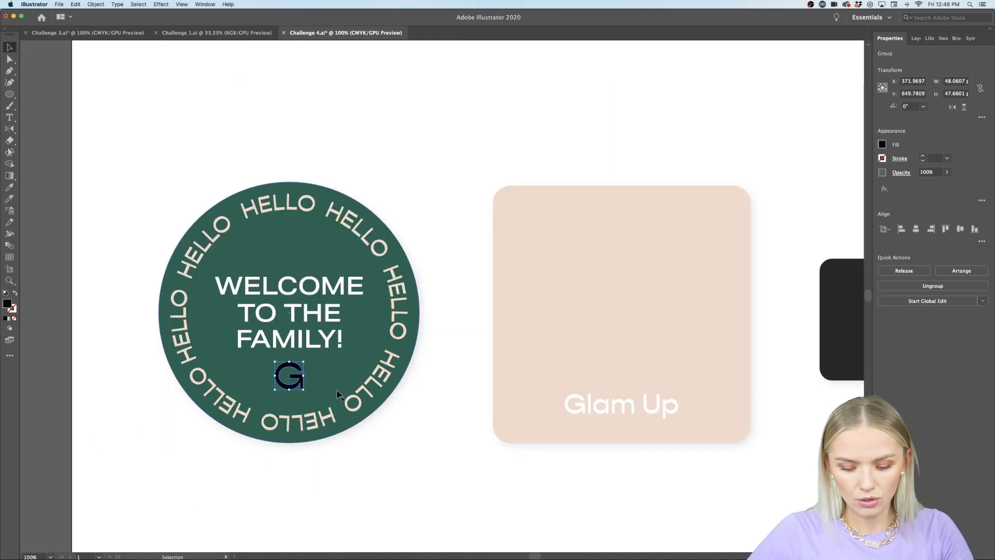
key("i")
scroll(399, 386, "up", 1)
left_click(558, 361)
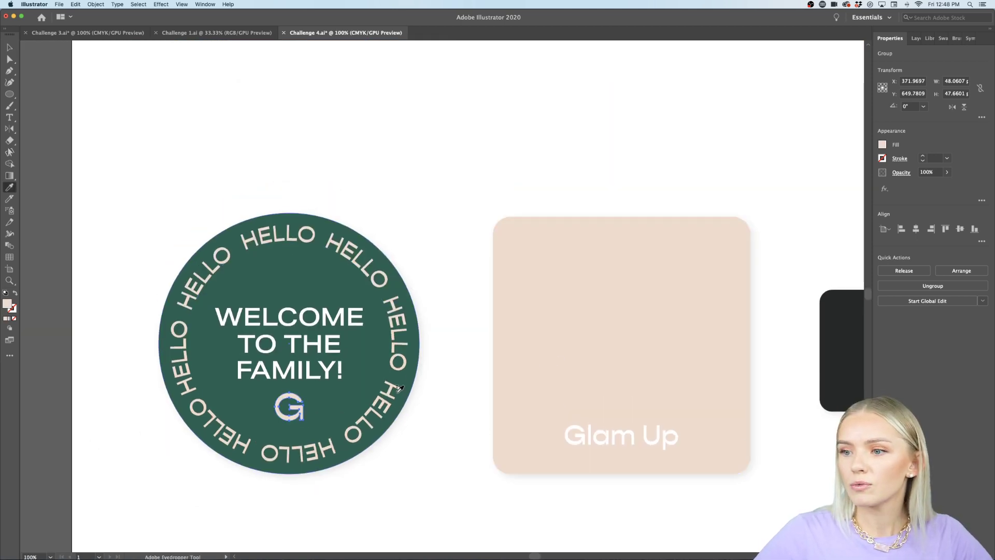
left_click(10, 47)
left_click(82, 100)
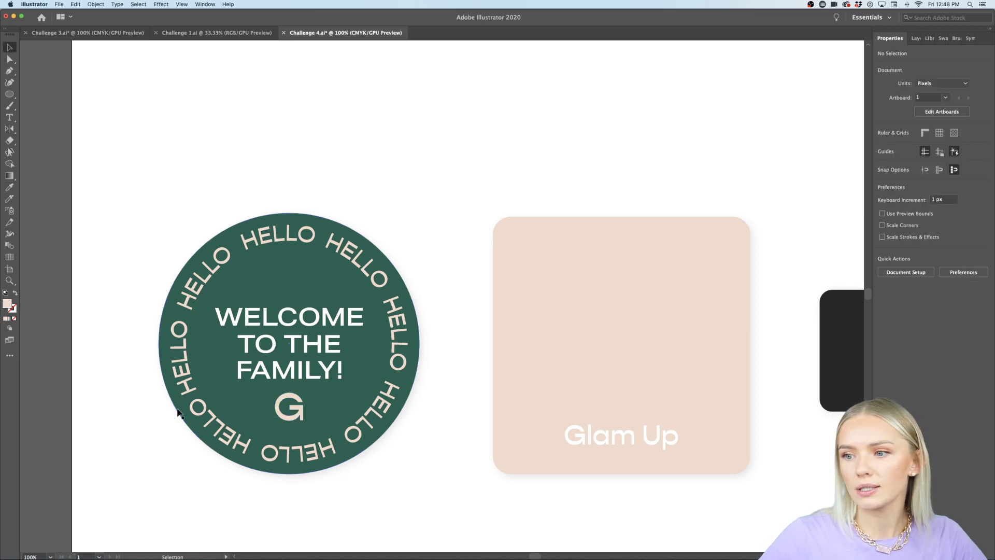
Step: Try enlarging the outlined welcome message inside the HELLO ring and scale it back down to about 254 px wide
left_click(339, 369)
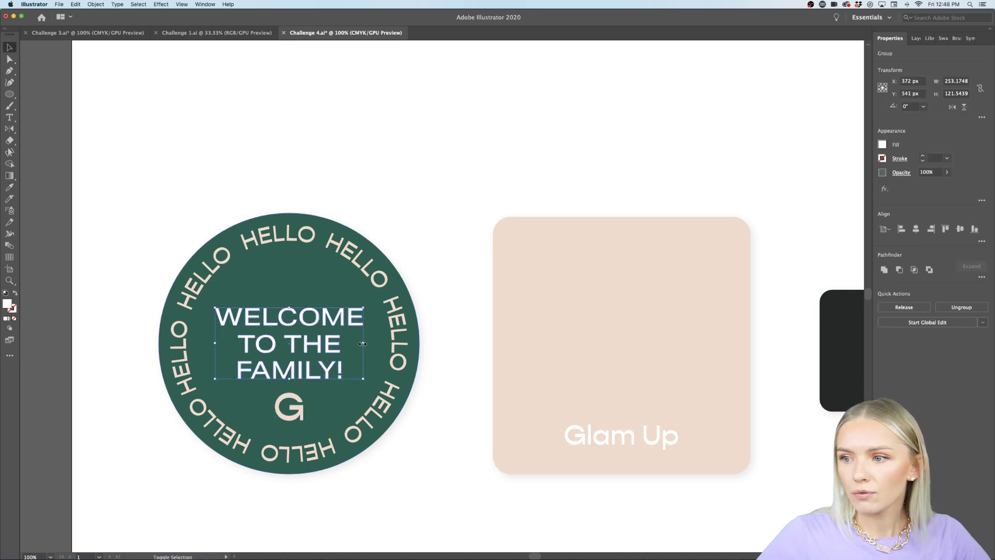
left_click_drag(362, 344, 399, 349)
left_click(413, 481)
scroll(412, 480, "down", 4)
scroll(411, 480, "up", 3)
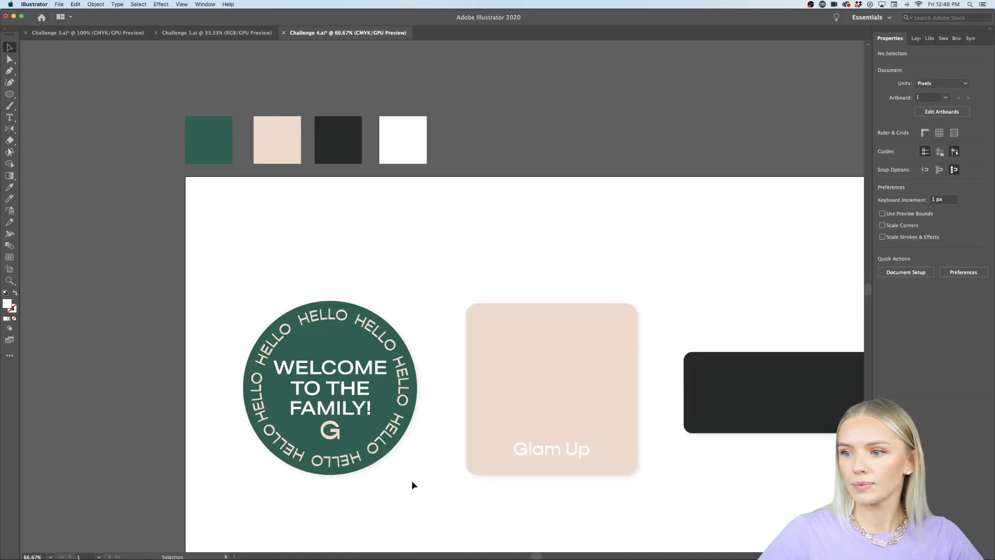
left_click(345, 411)
left_click_drag(381, 389, 380, 388)
left_click(430, 508)
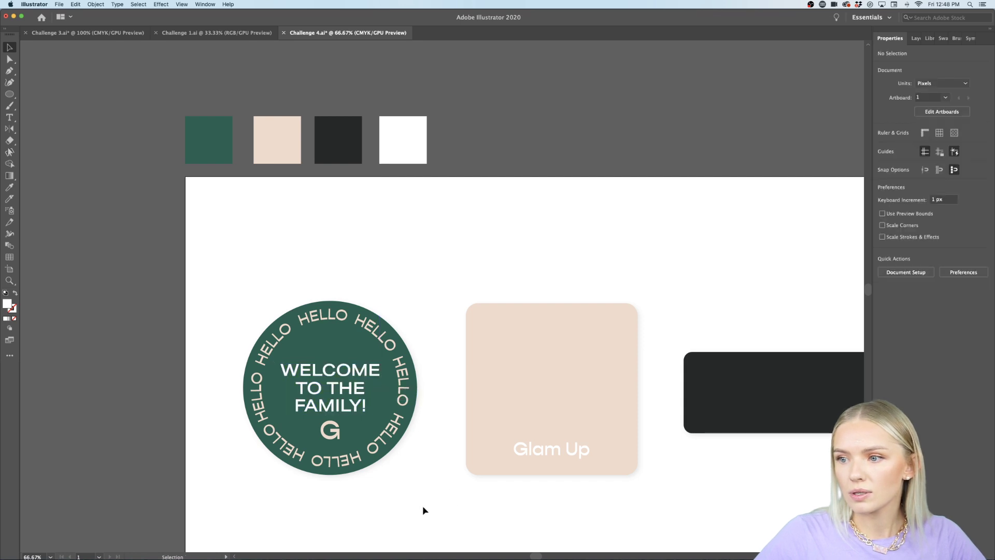
Step: Shrink the G monogram to about 26 px wide and nudge it 7 px lower under the welcome message
scroll(365, 484, "up", 4)
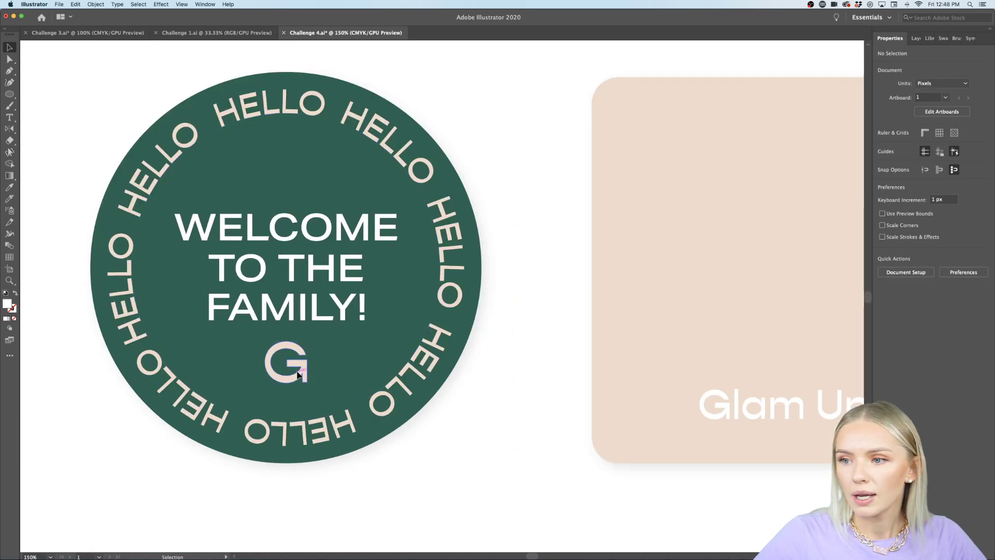
left_click(299, 375)
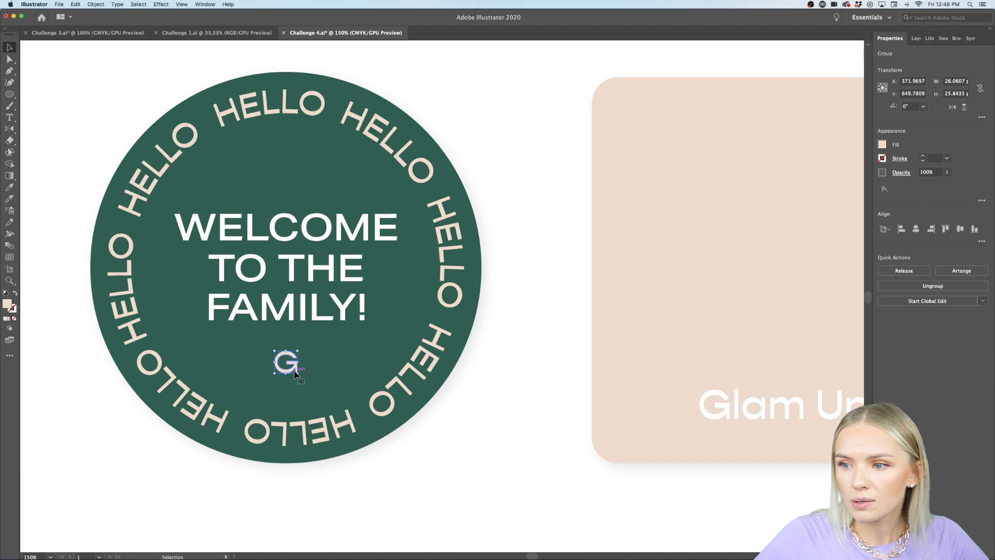
key("Down")
key("Down")
key("Down")
key("Down")
key("Down")
key("Down")
key("Down")
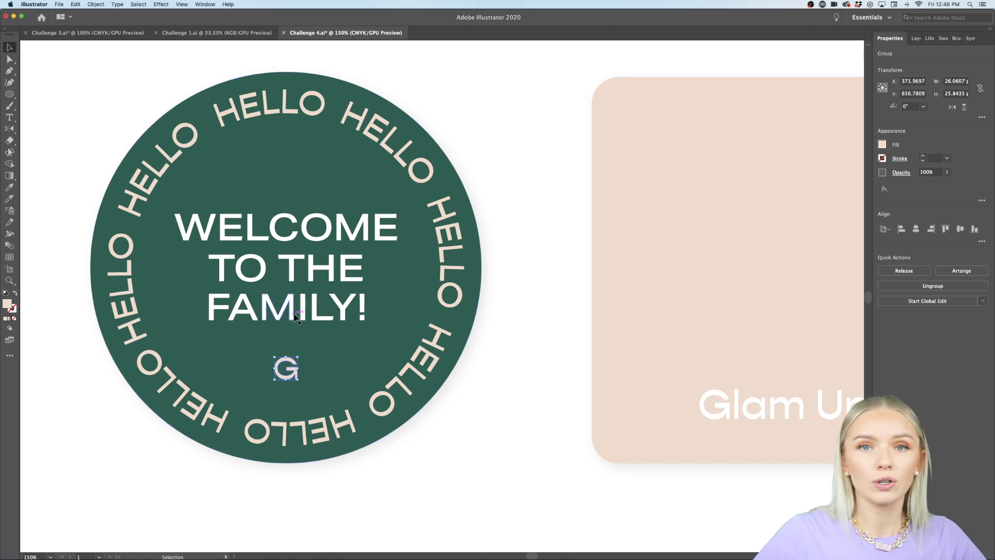
Step: Align the G monogram's horizontal center to the welcome message, using the message as key object
left_click(294, 316, "shift")
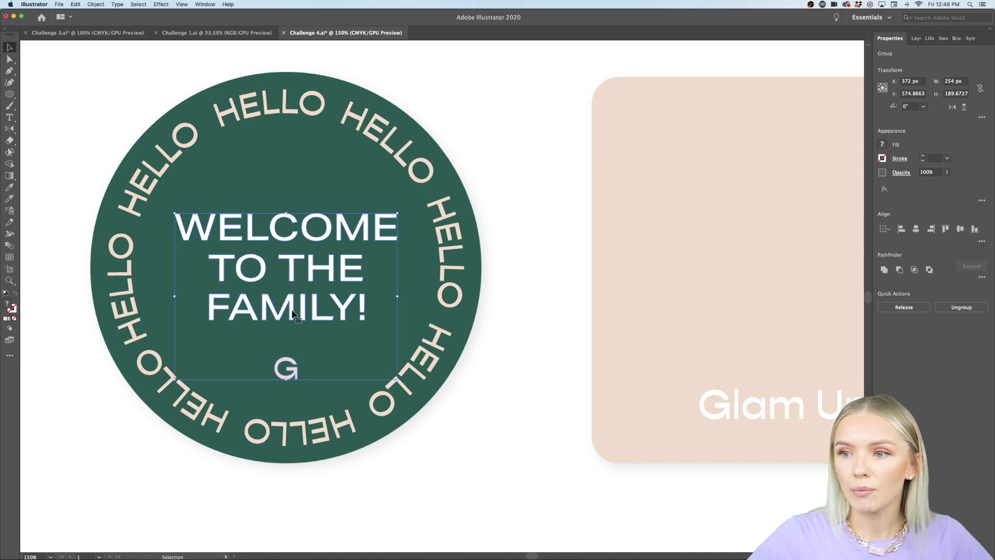
left_click(293, 313)
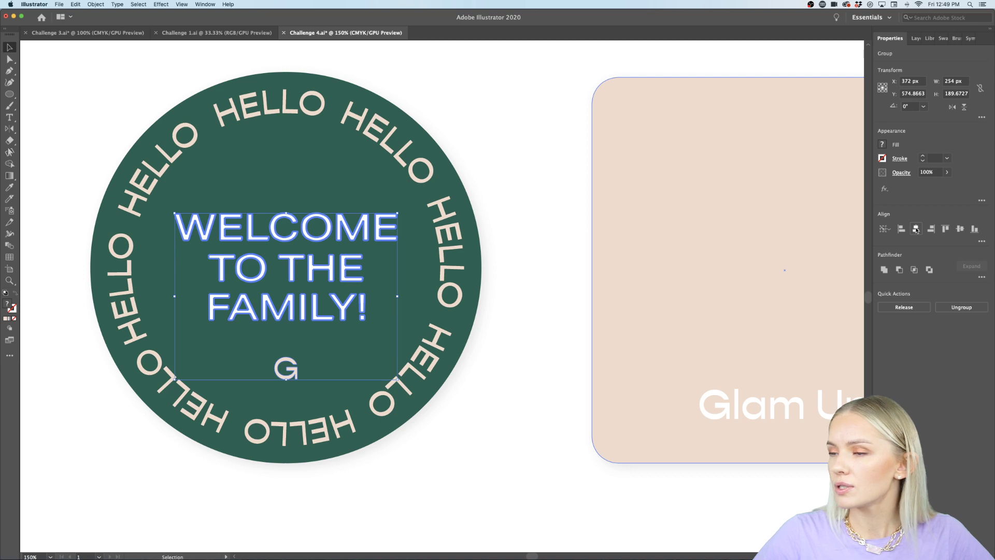
left_click(480, 511)
scroll(480, 512, "down", 3)
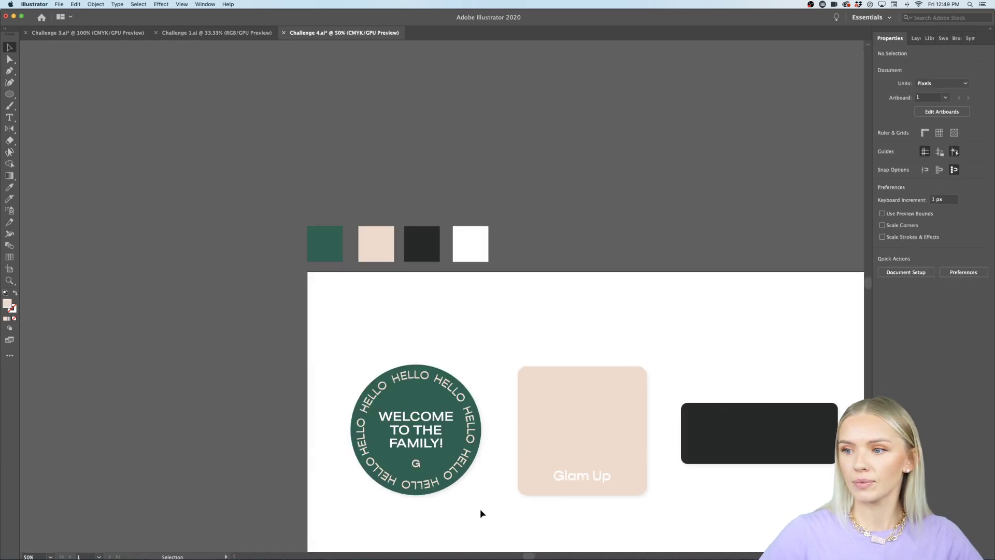
Step: Copy the ring of the circled G logo from below the artboard into the green circle, about 71 px wide, above the welcome message
scroll(479, 507, "down", 2)
scroll(473, 499, "right", 5)
scroll(461, 495, "down", 1)
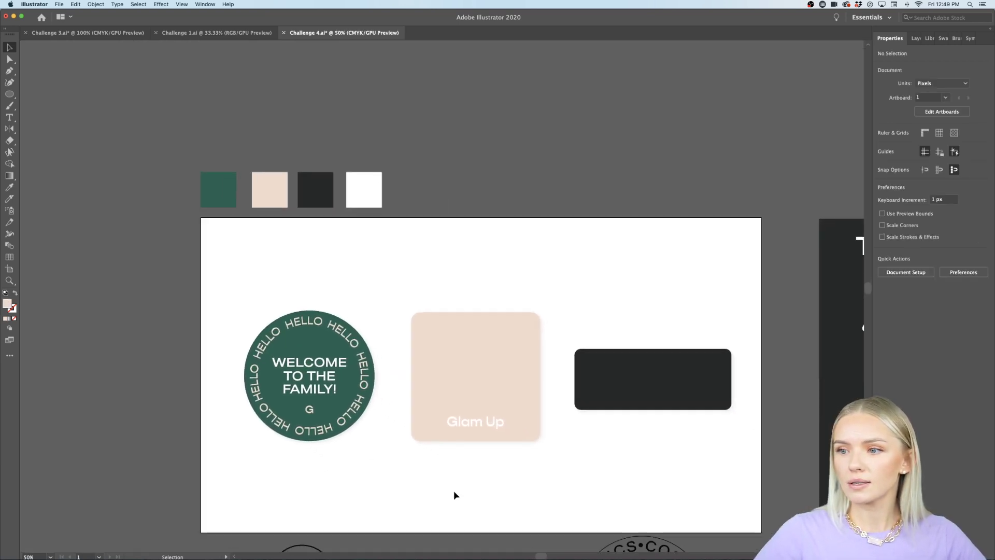
scroll(393, 472, "down", 1)
scroll(394, 472, "right", 1)
scroll(318, 443, "up", 1)
scroll(319, 442, "right", 1)
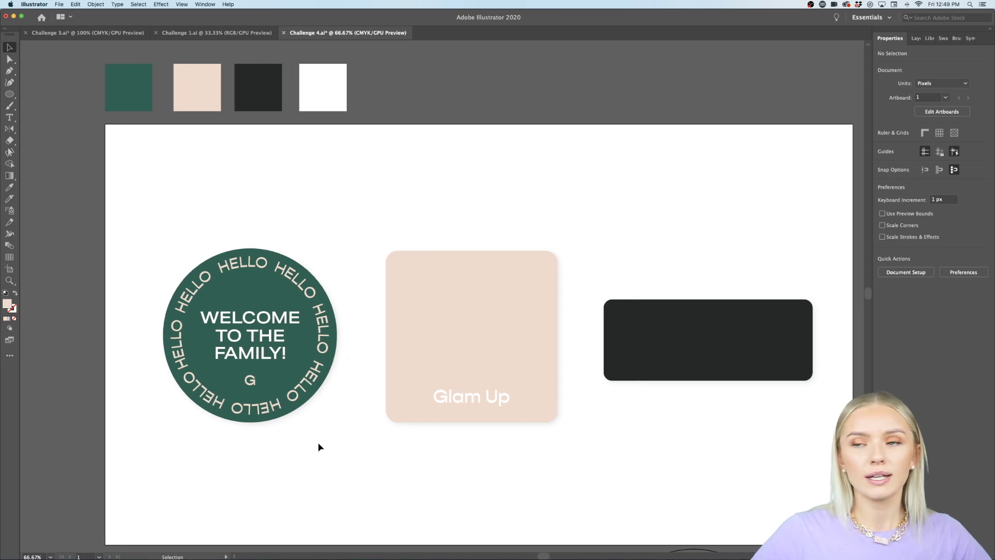
scroll(318, 443, "down", 2)
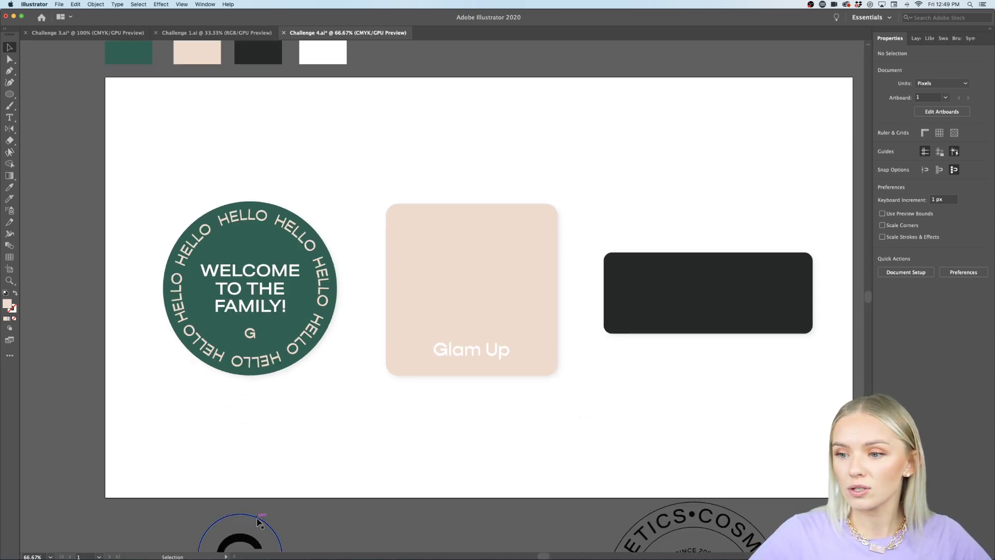
left_click_drag(262, 518, 265, 245)
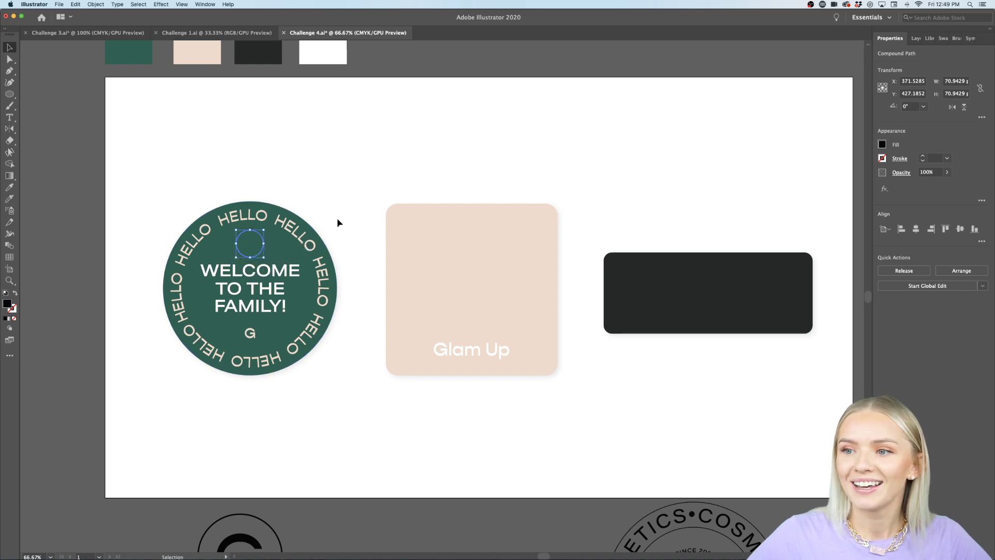
Step: Recolor the small black ring above the welcome message with the beige sampled from the rounded square sticker
left_click(10, 187)
left_click(501, 240)
left_click(8, 46)
left_click(162, 136)
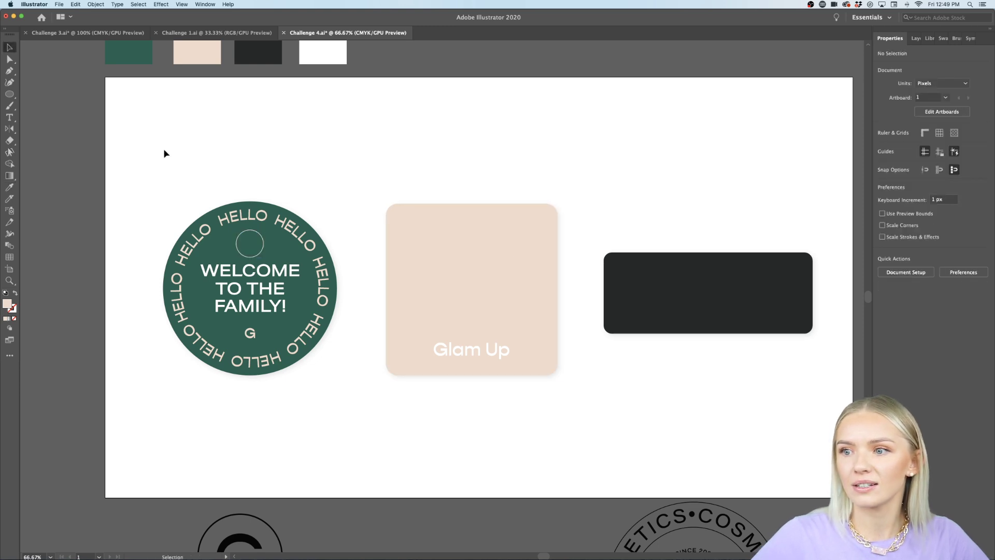
Step: Scale the beige ring above the green sticker's welcome message down slightly around its center
scroll(232, 294, "up", 1)
scroll(233, 294, "up", 2)
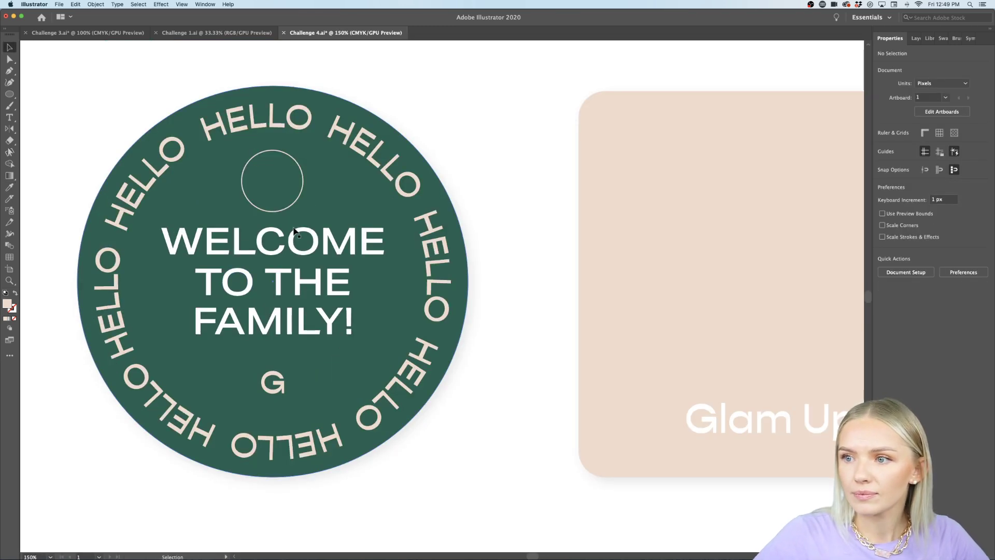
left_click(301, 191)
left_click_drag(303, 181, 295, 181)
left_click(473, 178)
scroll(511, 238, "down", 3)
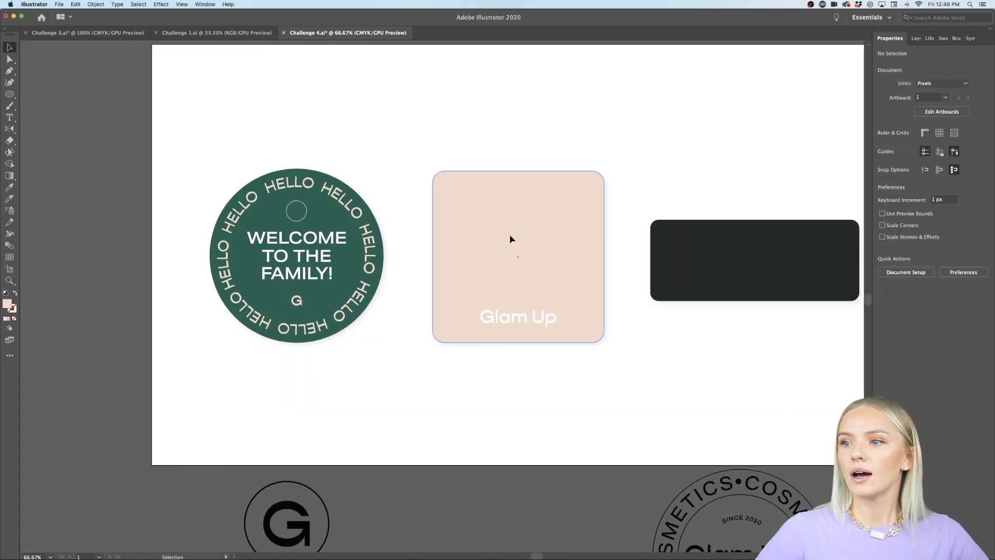
Step: Copy the outlined welcome message onto the beige rounded square and recolor the copy with the near-black palette swatch
left_click(510, 259)
left_click(578, 368)
scroll(579, 368, "right", 2)
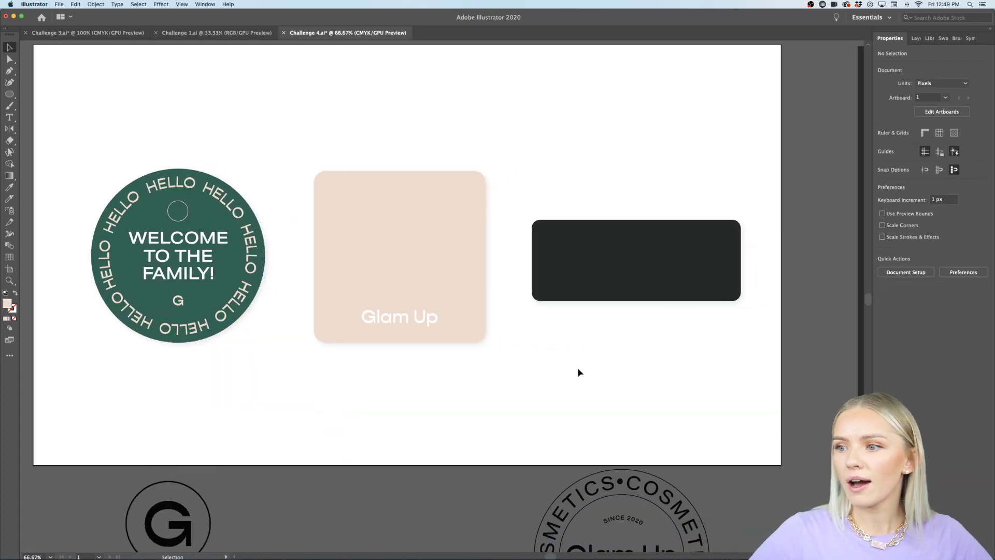
scroll(449, 400, "left", 2)
scroll(449, 400, "up", 1)
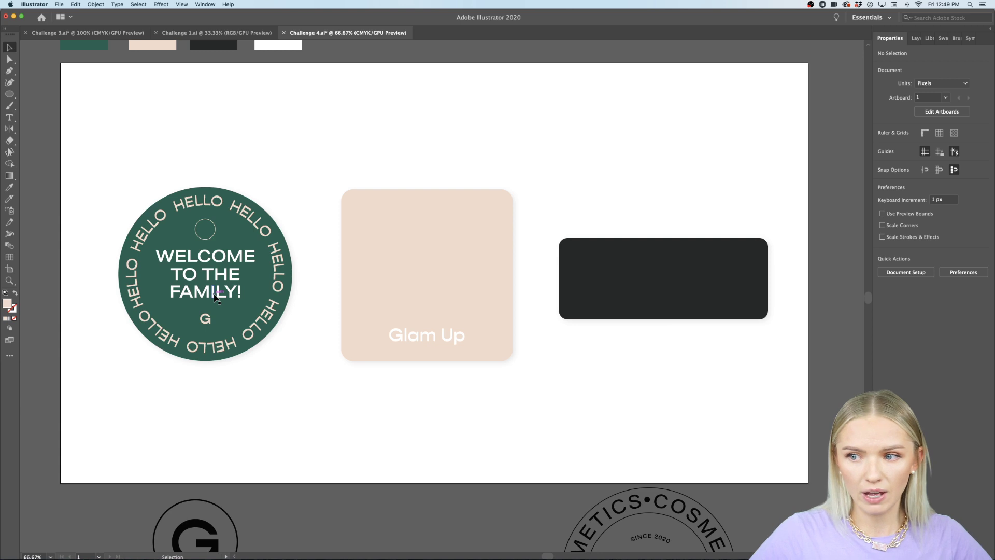
left_click_drag(215, 297, 440, 294, "alt")
scroll(439, 293, "up", 2)
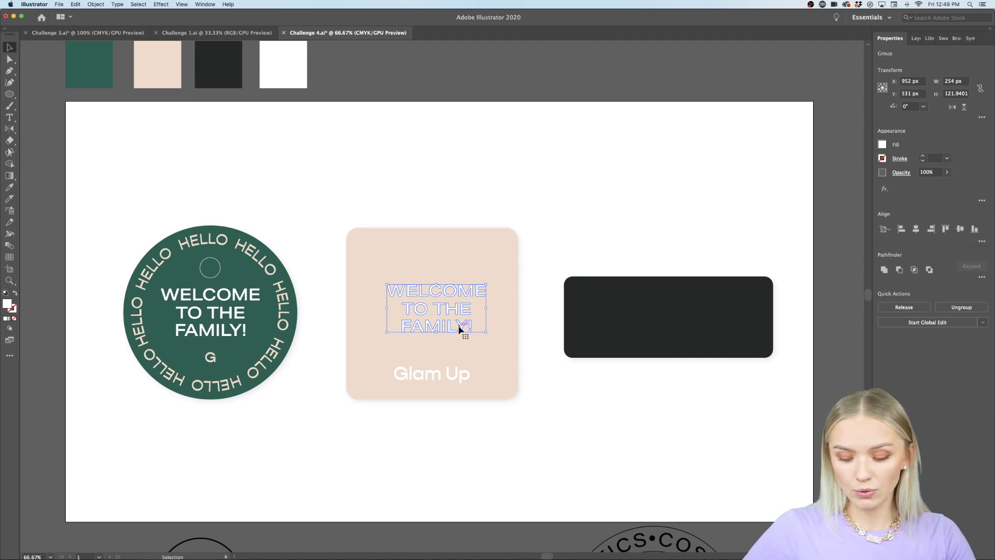
key("i")
left_click(235, 78)
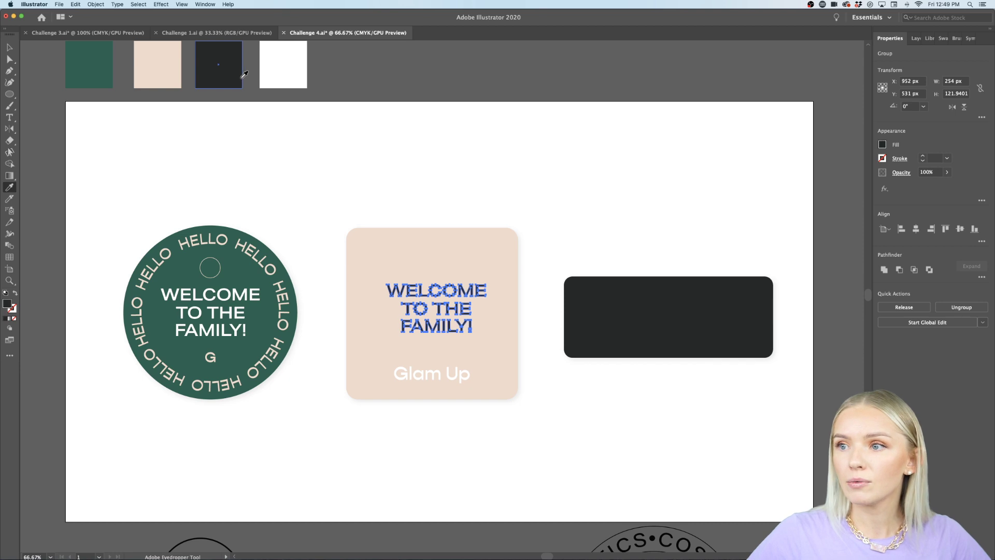
left_click(9, 47)
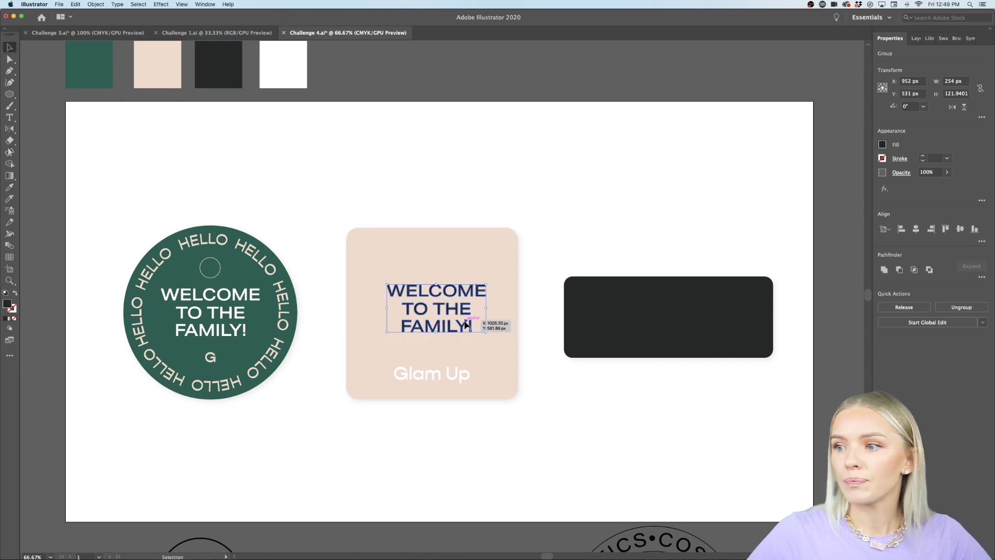
Step: Enlarge the dark welcome message proportionally to 326 px wide and shift it slightly lower on the beige square
mouse_move(487, 308)
left_mouse_down()
mouse_move(532, 308)
mouse_move(500, 309)
left_mouse_up()
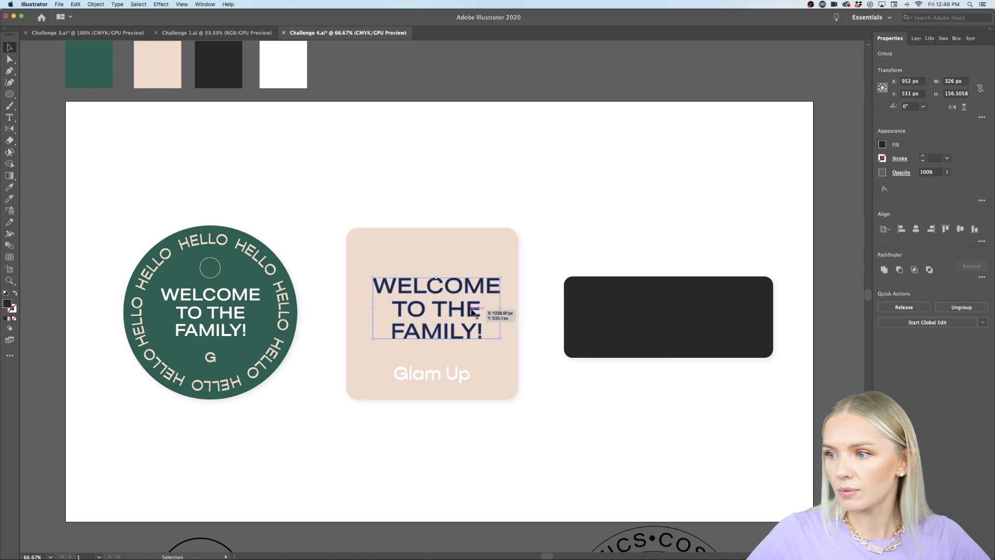
left_click(569, 207)
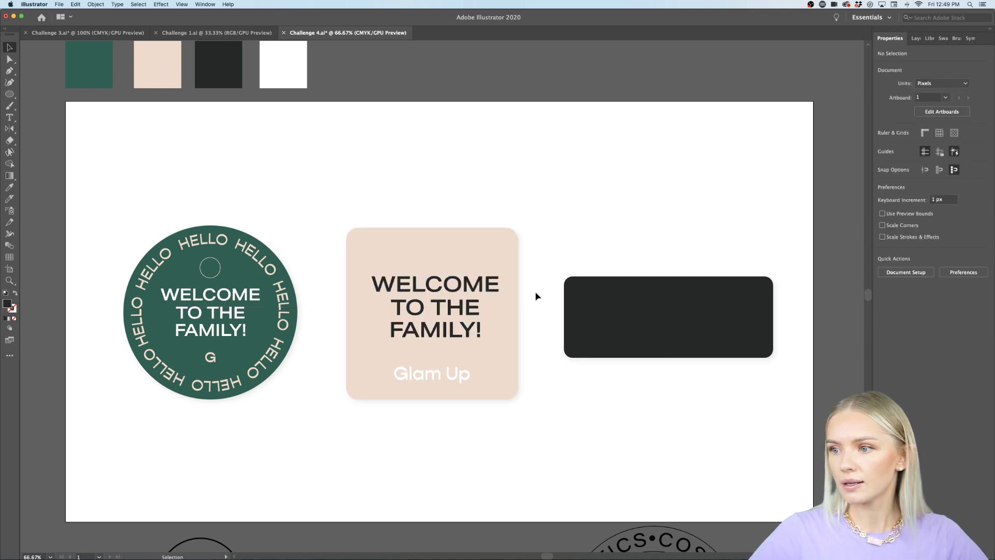
left_click_drag(449, 337, 455, 342)
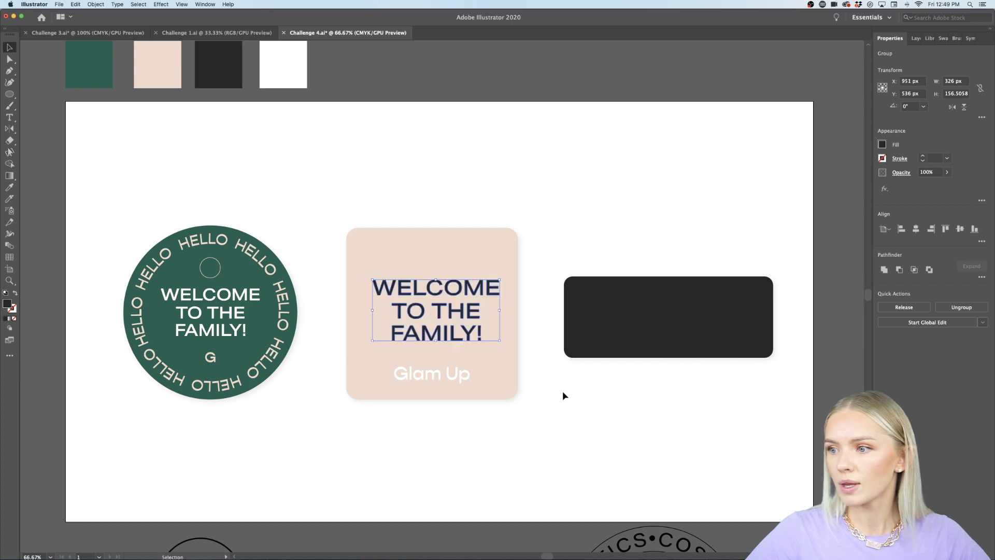
left_click(562, 391)
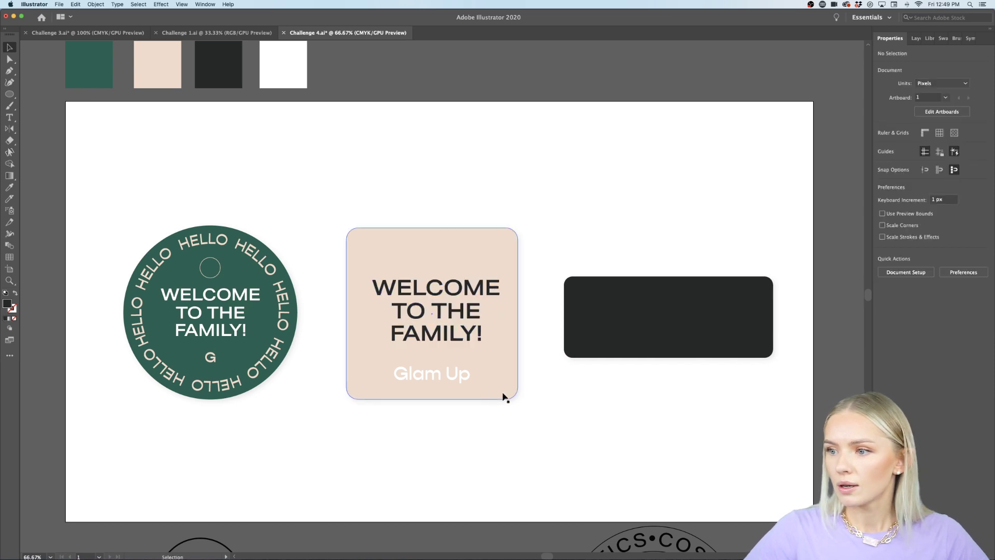
Step: Center the dark welcome message horizontally and vertically on the beige square, using the square as key object
left_click(443, 279)
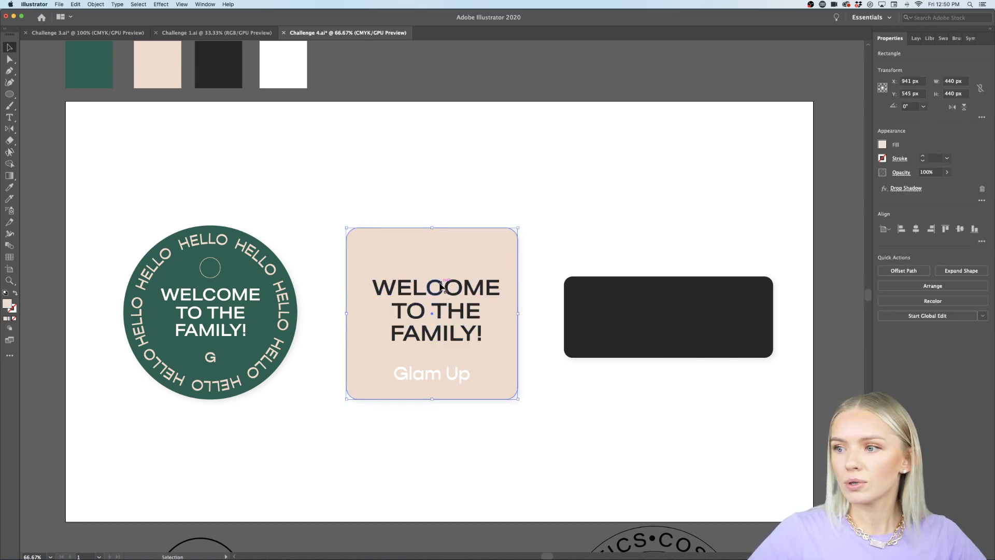
left_click(452, 249, "shift")
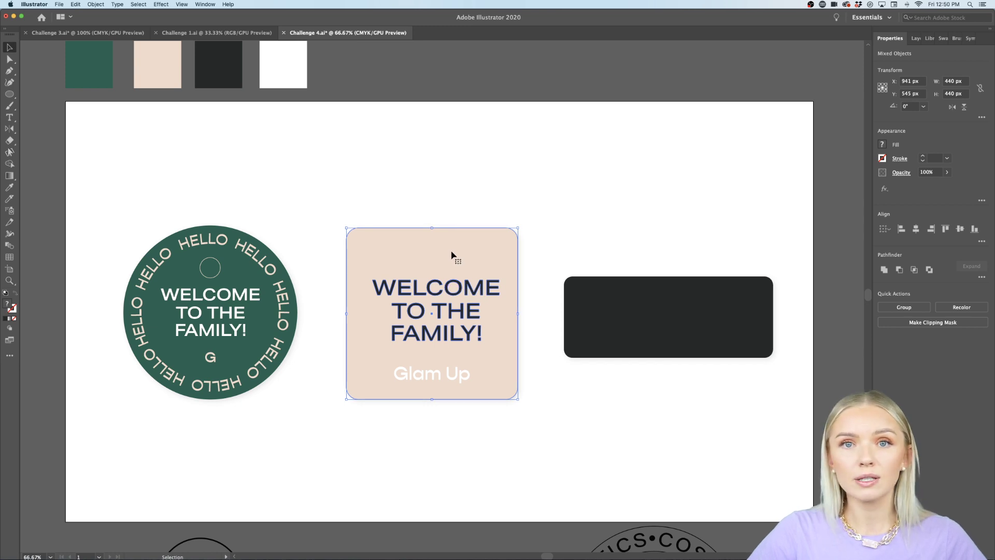
left_click(452, 253)
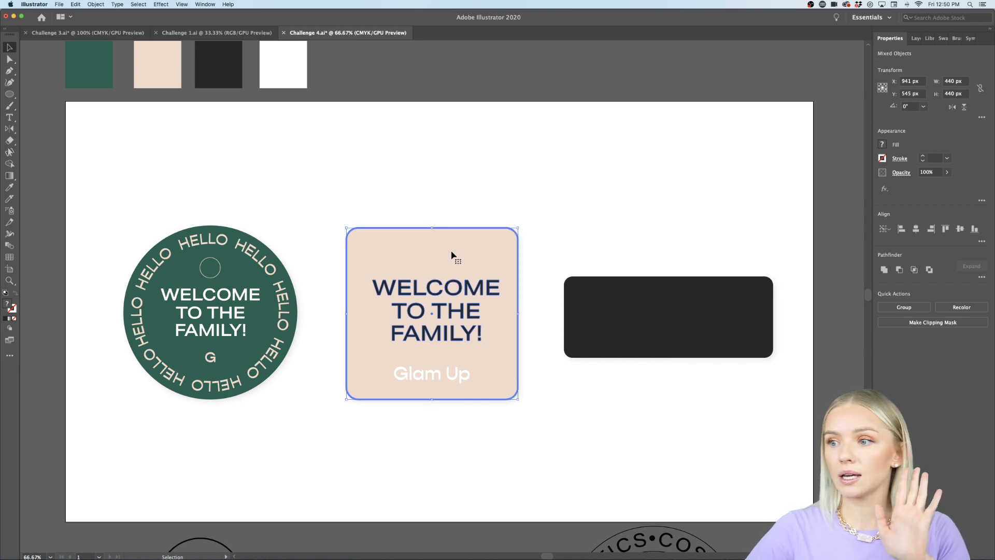
scroll(452, 254, "right", 1)
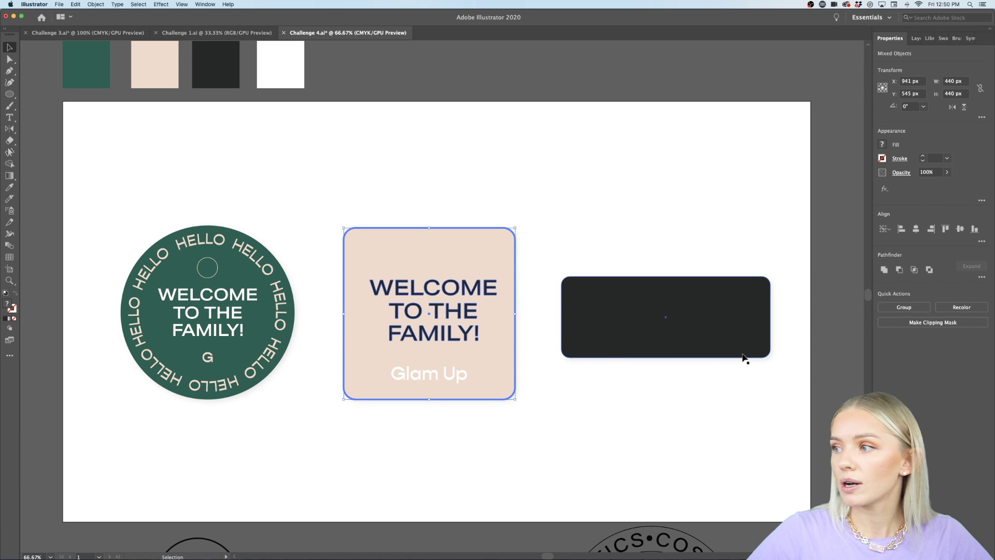
left_click(916, 230)
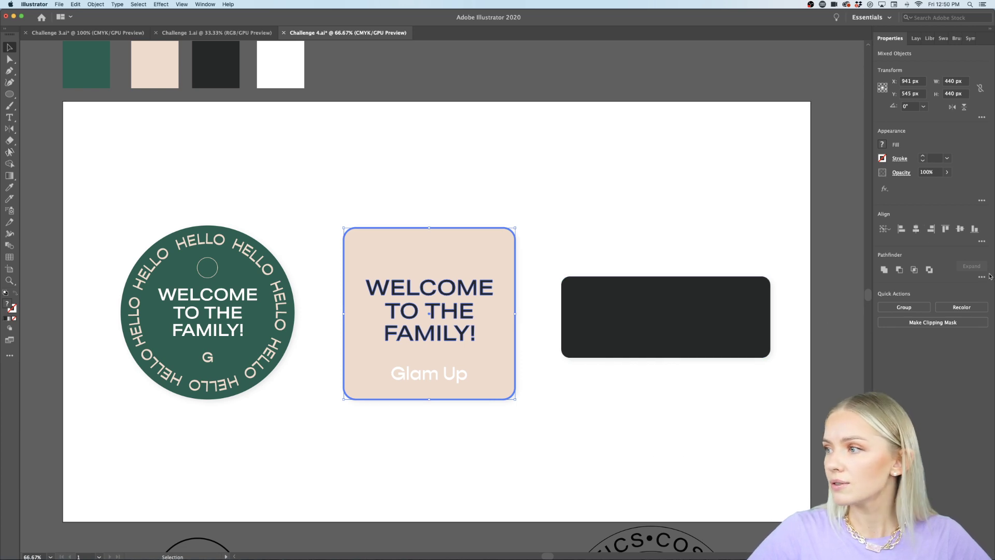
left_click(960, 228)
left_click(525, 455)
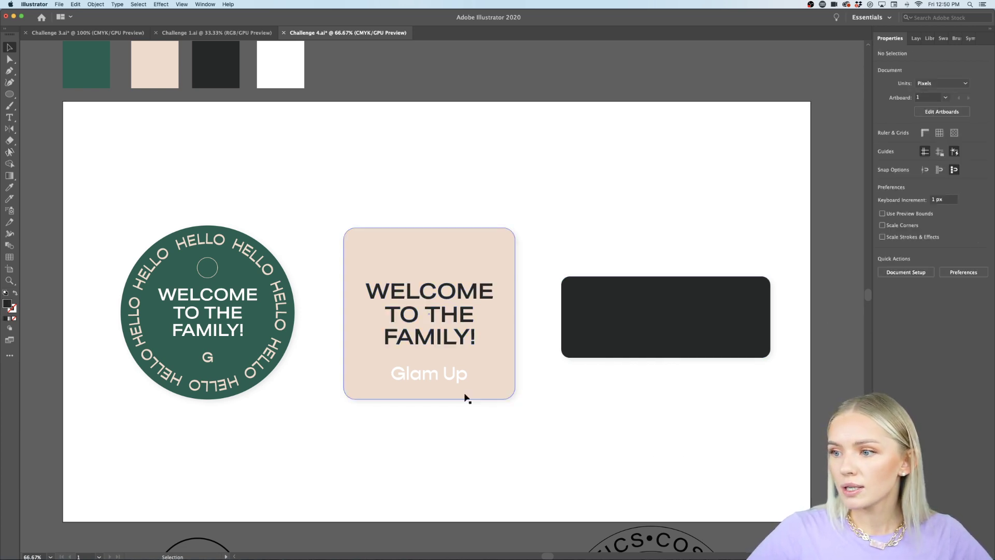
Step: Scale the white Glam Up wordmark on the beige square down slightly around its center
left_click(458, 375)
left_click_drag(468, 377, 464, 377)
left_click(462, 442)
Step: Show the document's available symbols and check them for a usable sticker graphic
scroll(463, 444, "down", 1)
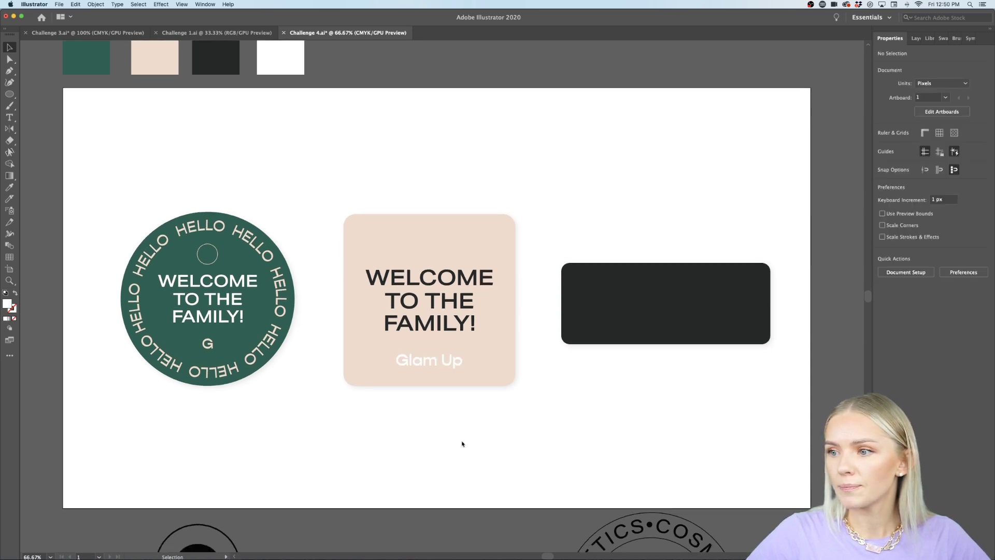
scroll(462, 442, "down", 3)
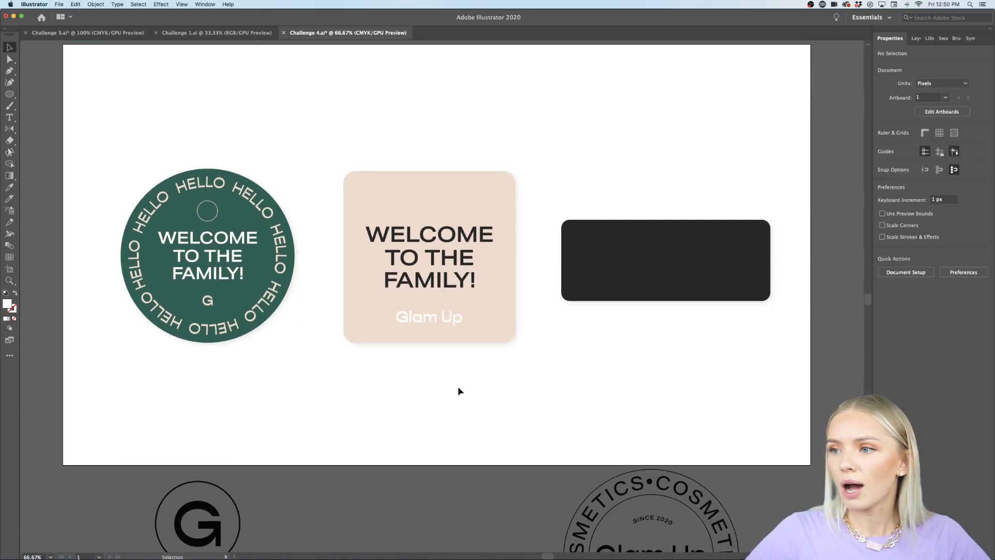
scroll(459, 388, "up", 1)
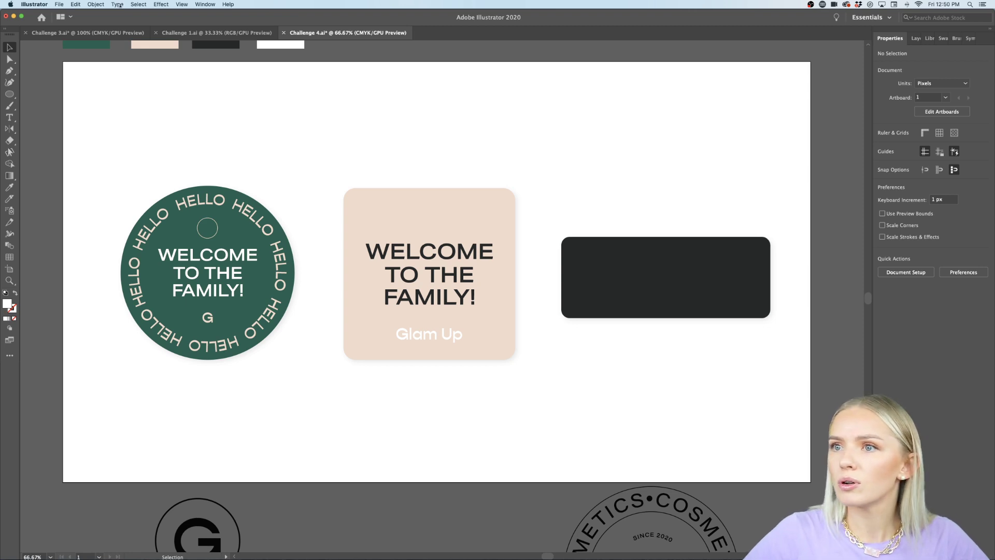
left_click(197, 4)
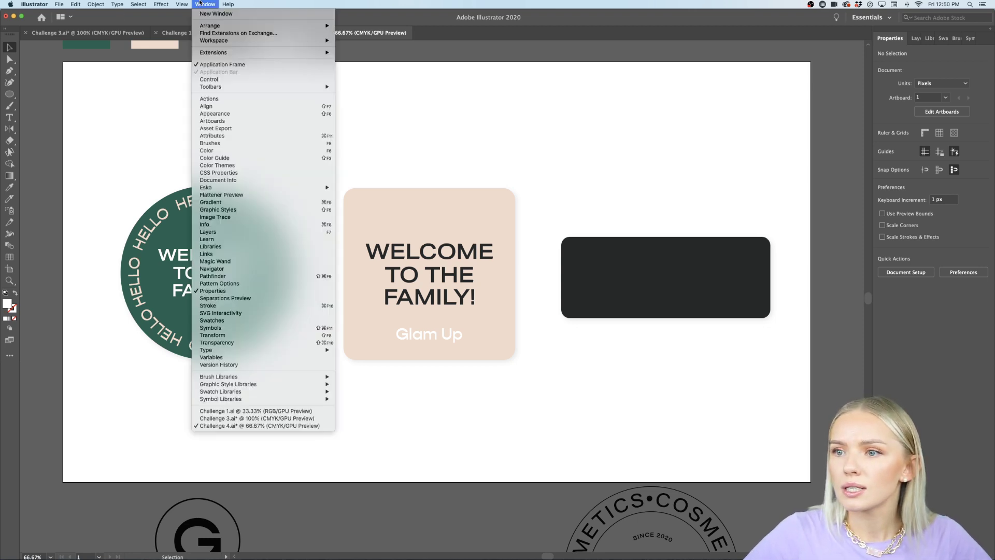
left_click(244, 328)
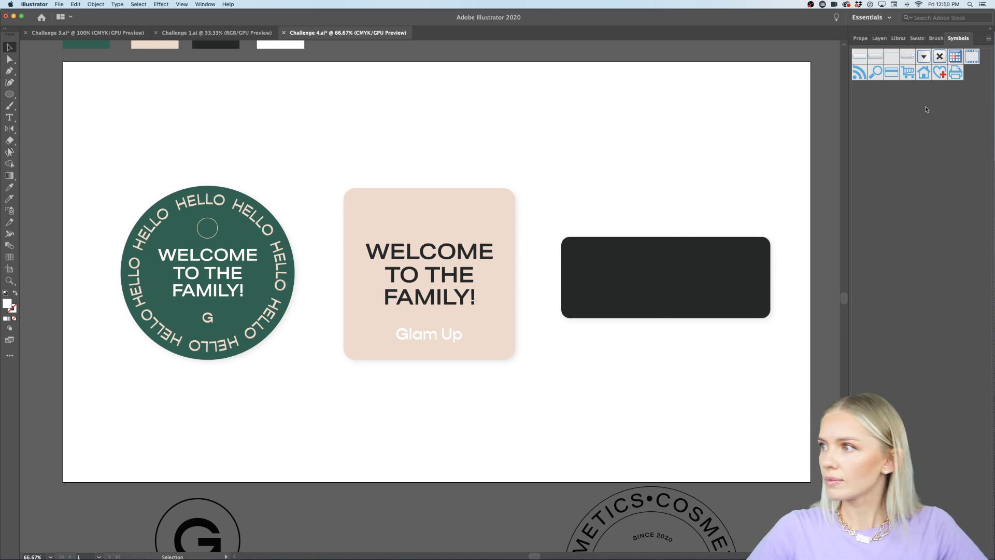
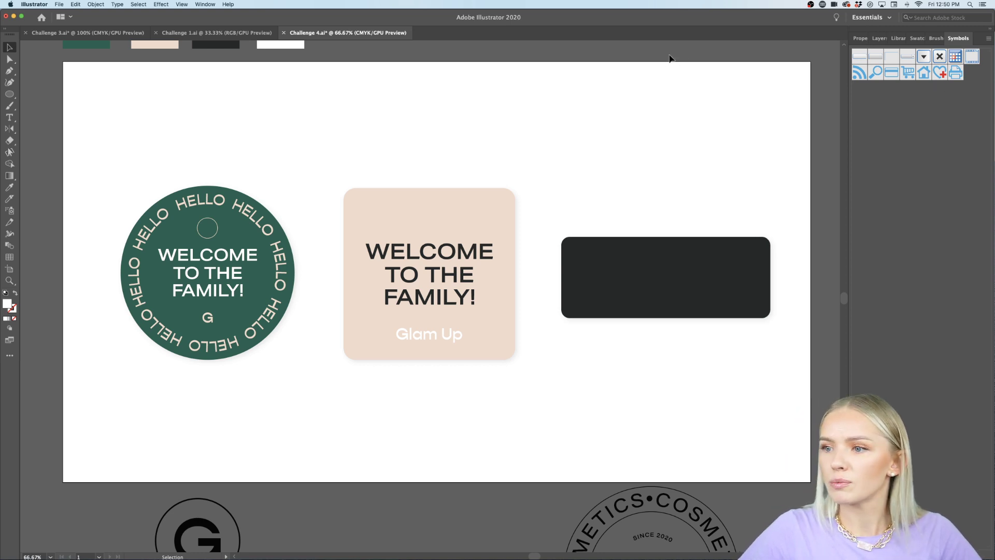
Step: Sketch an open hand outline with four fingers and a thumb above the beige square using the Pencil tool
scroll(560, 226, "down", 3)
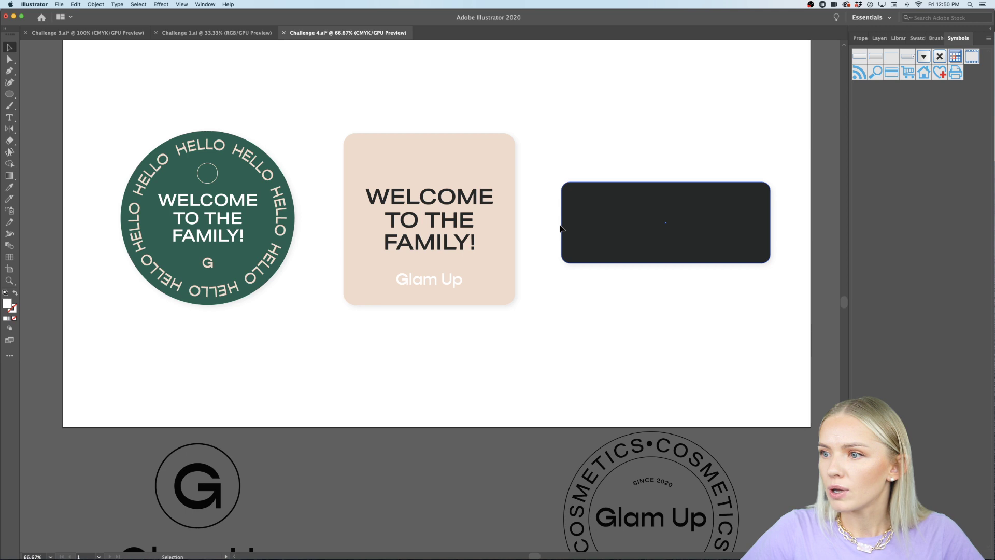
scroll(560, 226, "down", 3)
scroll(560, 225, "up", 6)
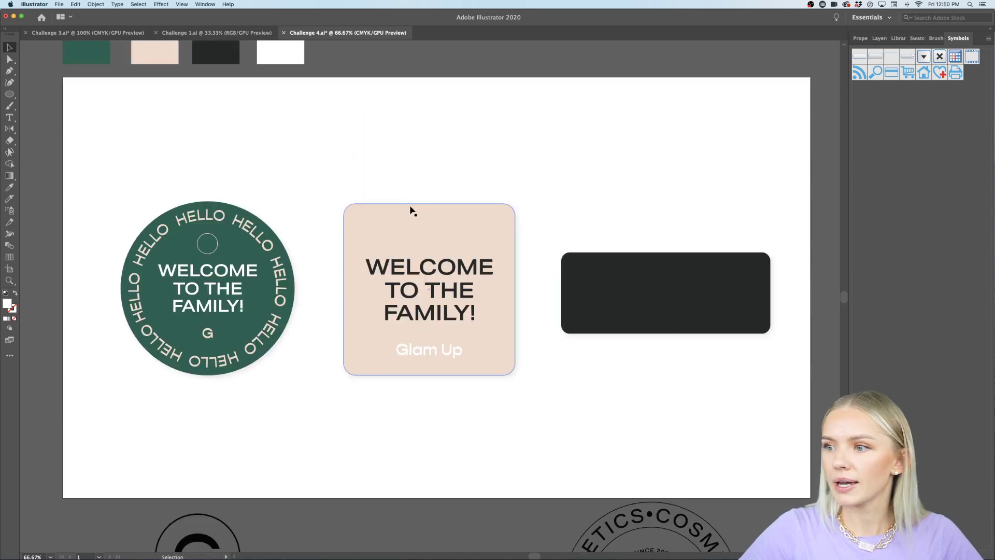
key("super+1")
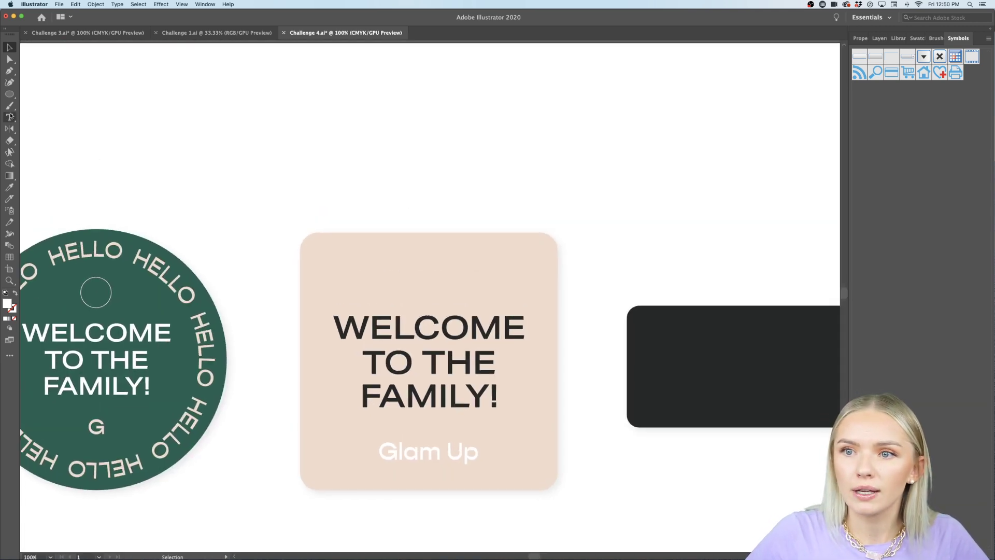
left_click_drag(9, 105, 76, 128)
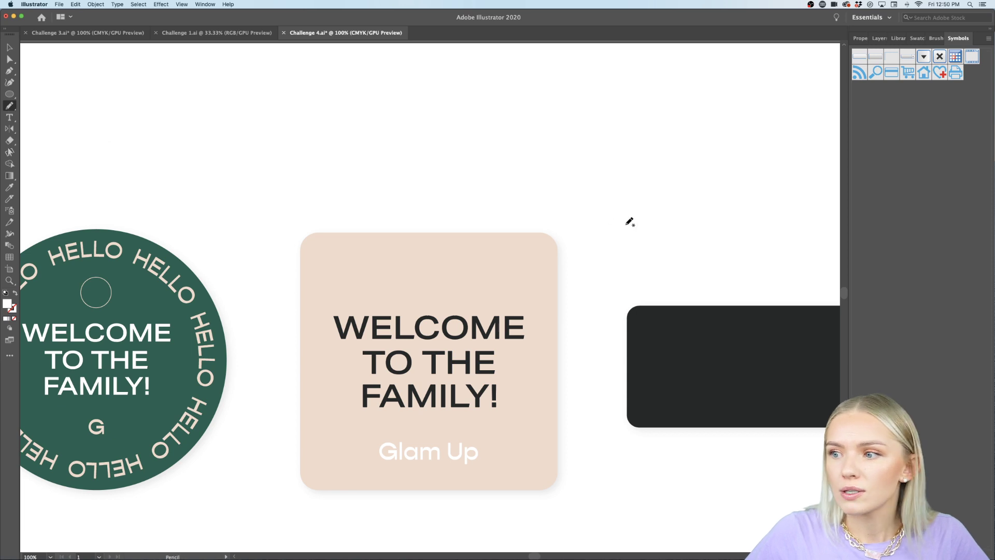
left_click_drag(393, 191, 412, 123)
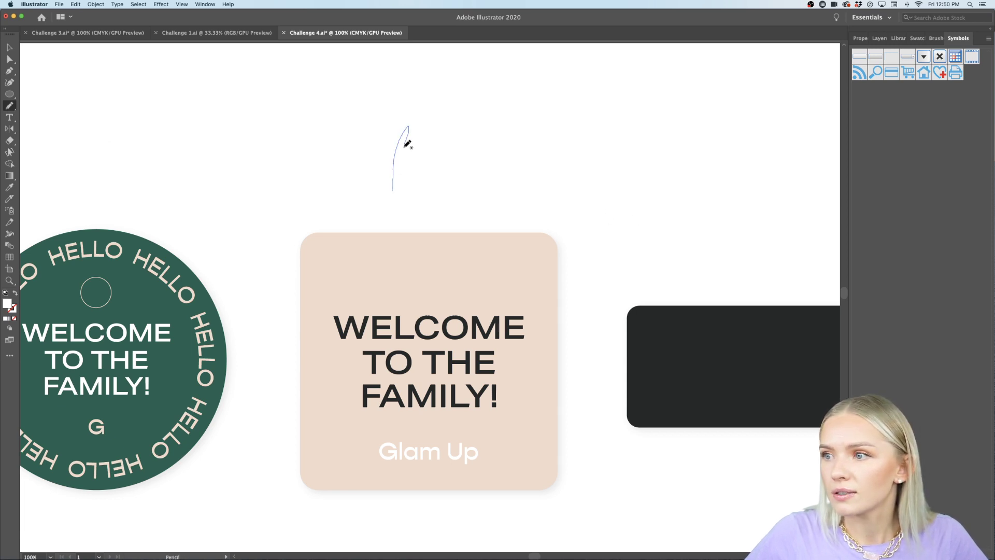
left_click_drag(425, 156, 450, 139)
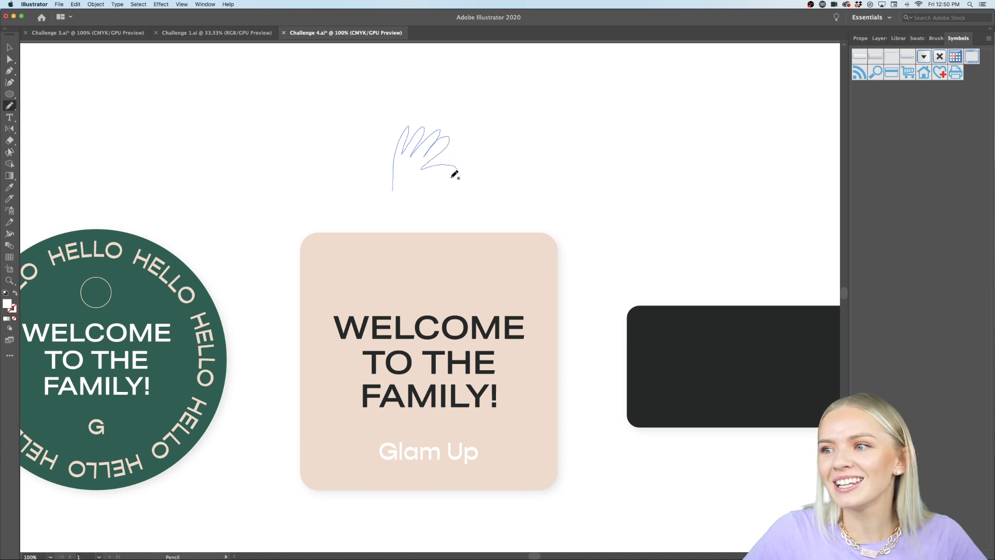
left_click_drag(427, 188, 421, 192)
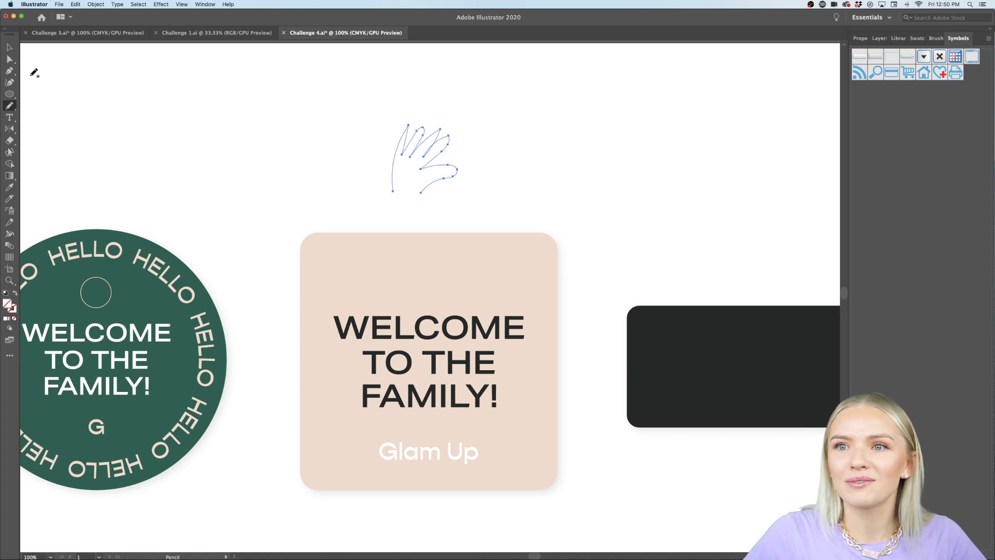
Step: Sample the dark rectangle's colour onto the hand drawing and swap it to the stroke, leaving the outline without fill
left_click(10, 48)
left_click(9, 187)
left_click(640, 349)
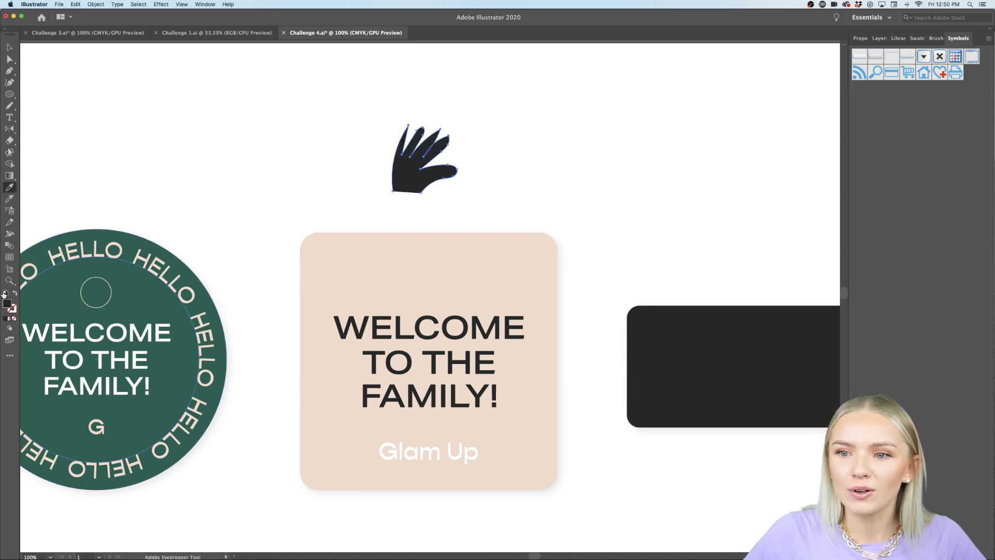
left_click(15, 294)
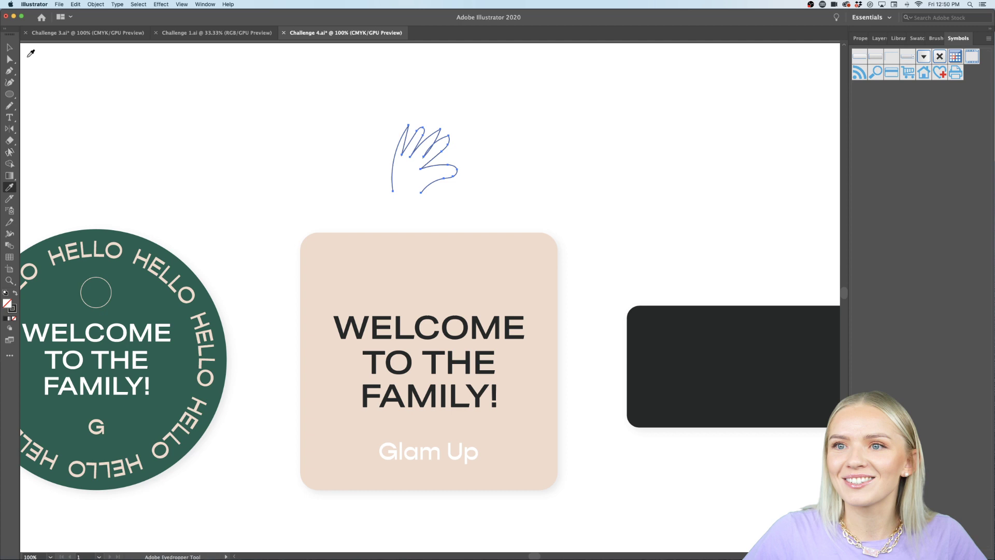
Step: Scale the hand outline down and place it on the beige square above the word WELCOME
left_click(10, 48)
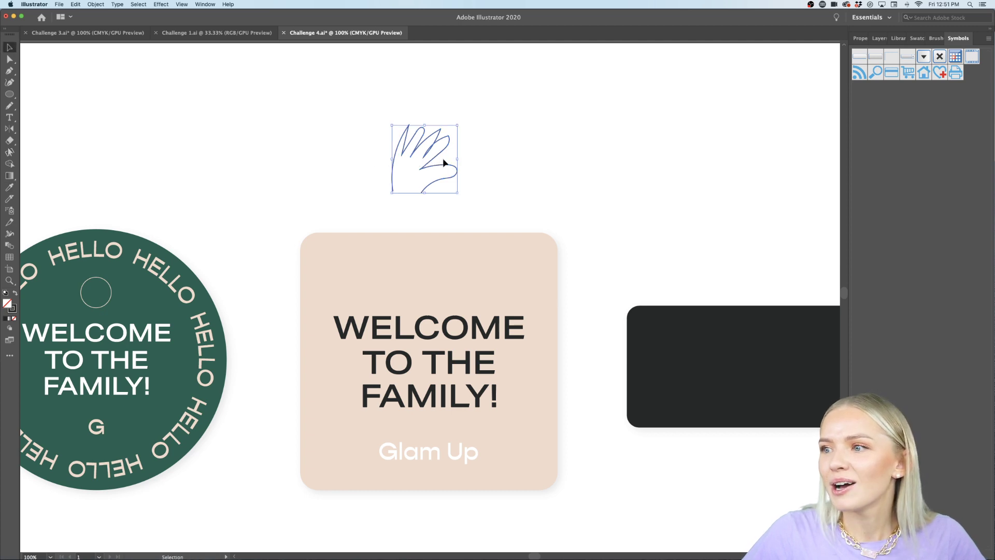
left_click(487, 158)
left_click(449, 170)
left_click_drag(457, 158, 440, 270)
left_click(455, 207)
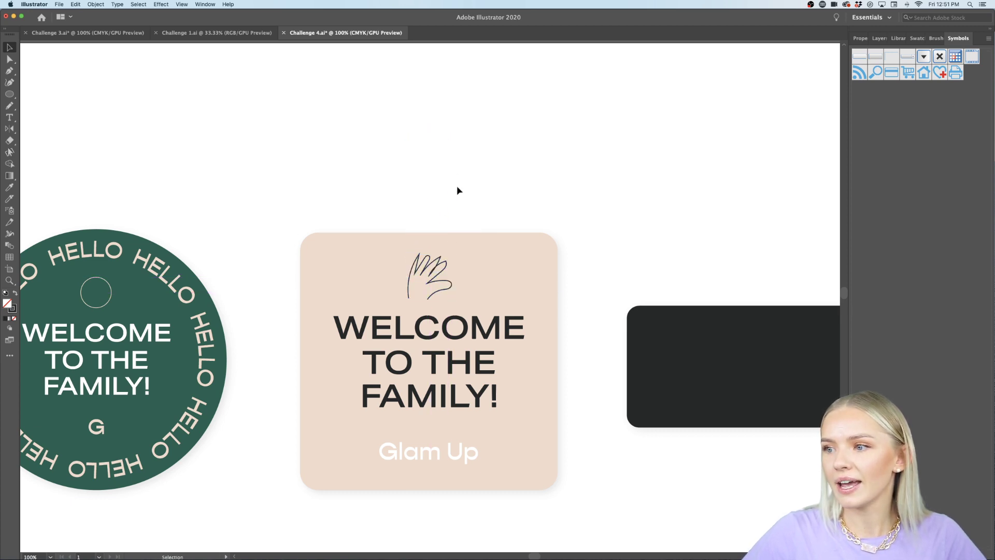
Step: Convert the pointed tip anchors of the hand's first and third fingers to smooth points
scroll(457, 191, "right", 5)
scroll(457, 190, "down", 2)
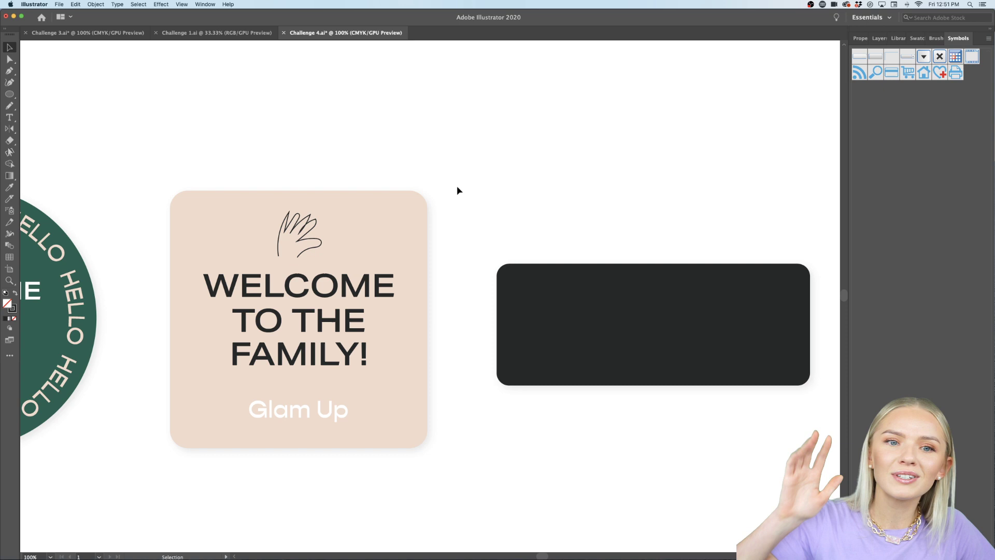
scroll(292, 228, "up", 2)
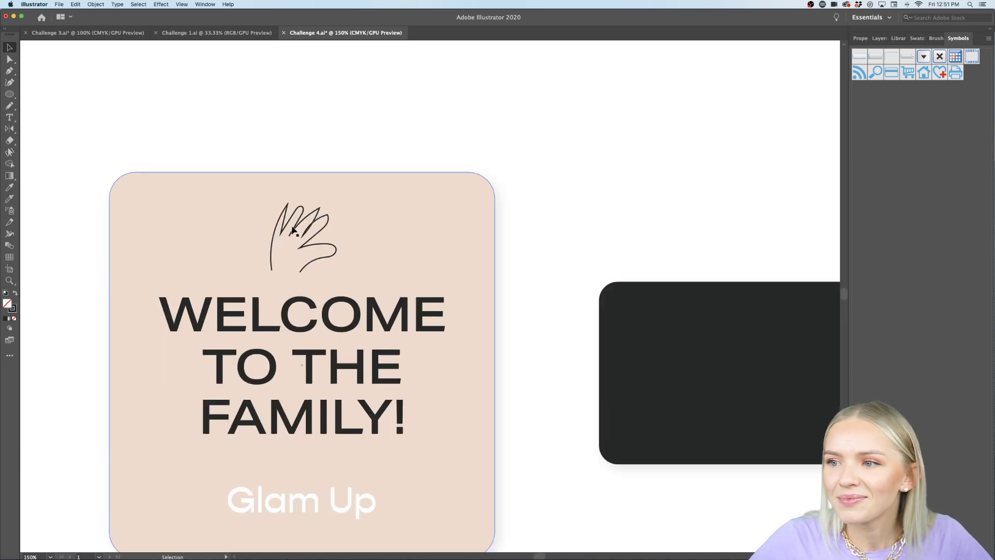
scroll(292, 228, "up", 3)
scroll(332, 233, "up", 1)
left_click(346, 235)
scroll(343, 228, "up", 3)
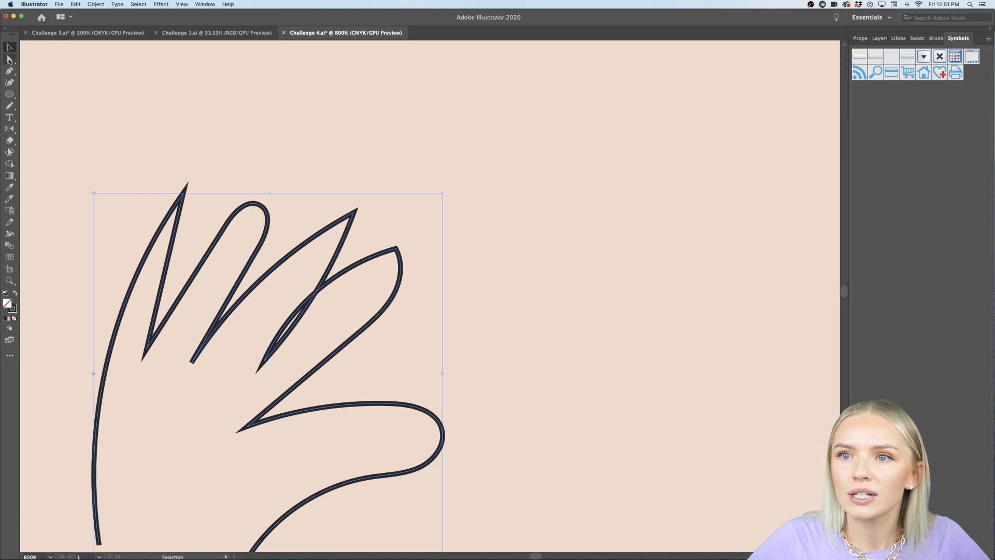
left_click(9, 71)
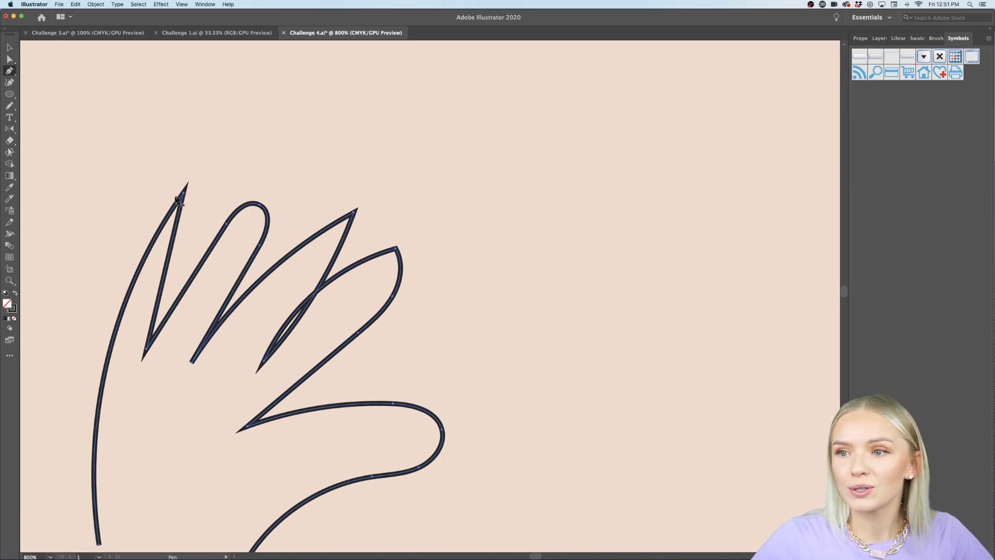
left_click(10, 58)
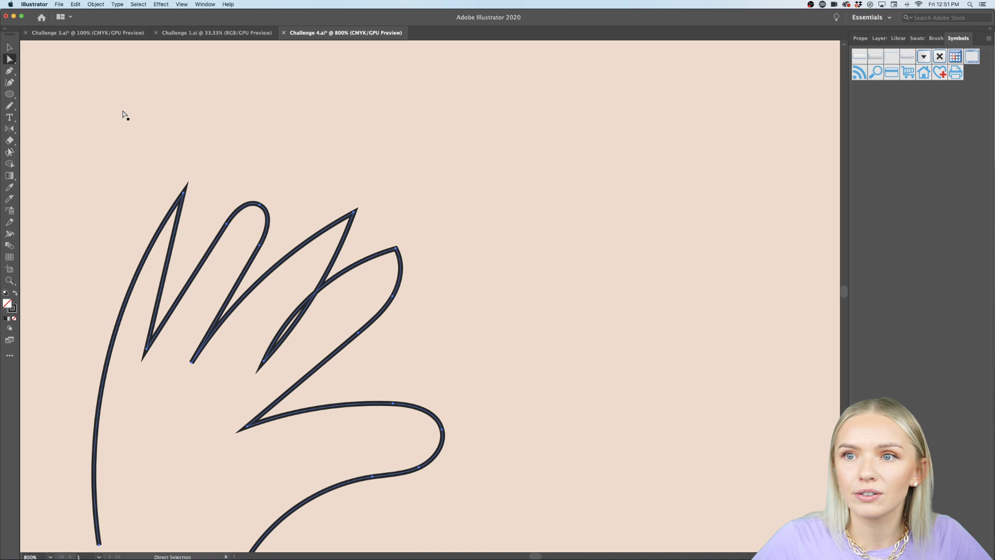
left_click(184, 193)
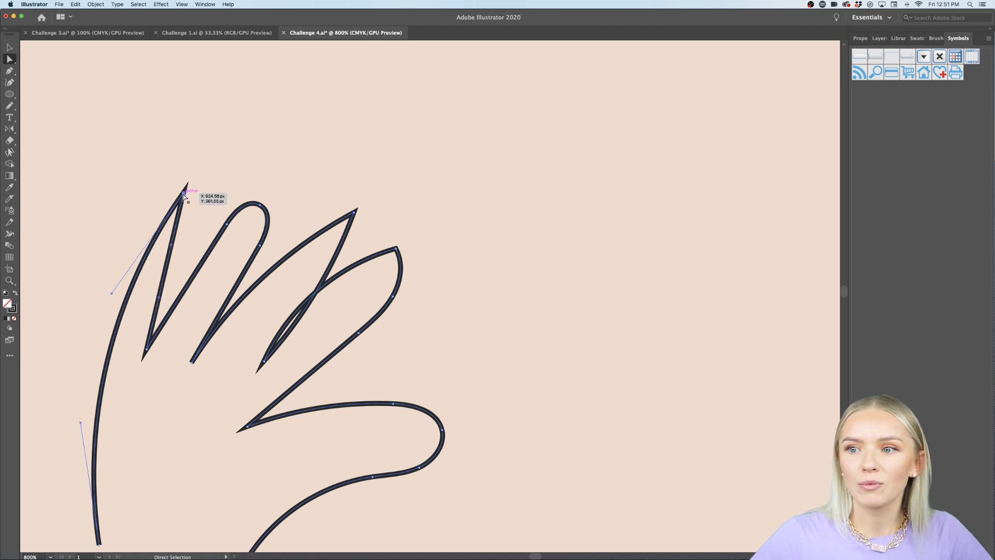
left_click(354, 212)
left_click(860, 39)
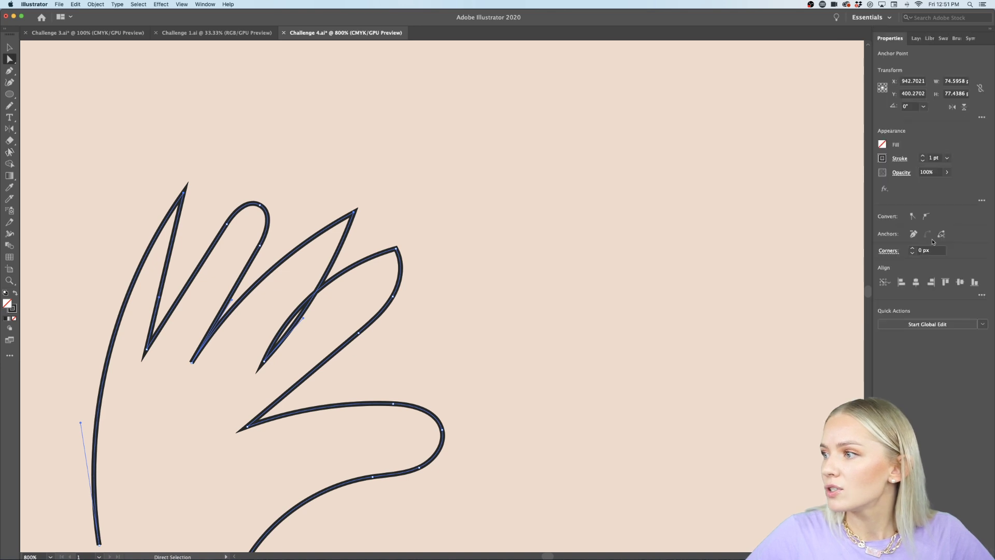
left_click(926, 216)
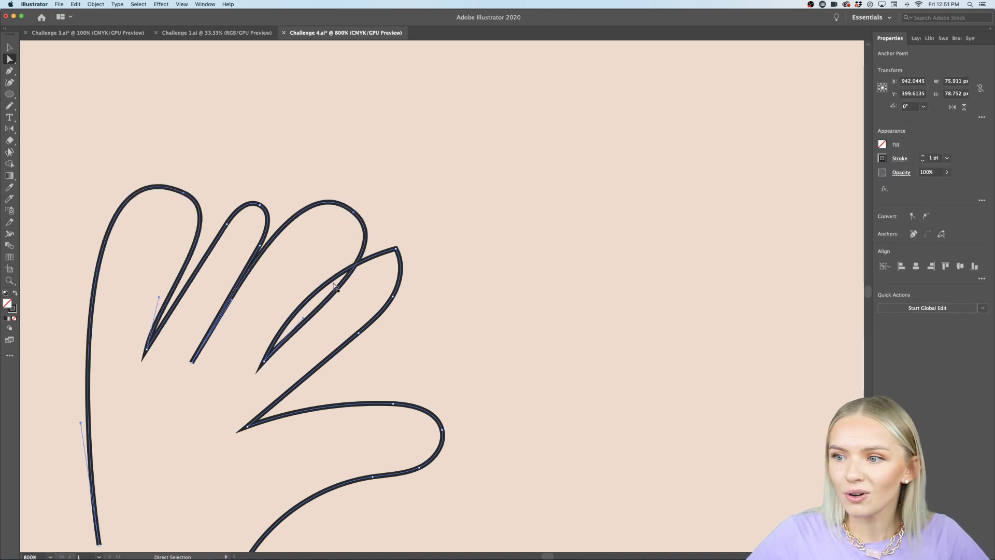
Step: Slim the hand's third finger by adjusting the direction handles at its tip and at its base next to the fourth finger
left_click(305, 321)
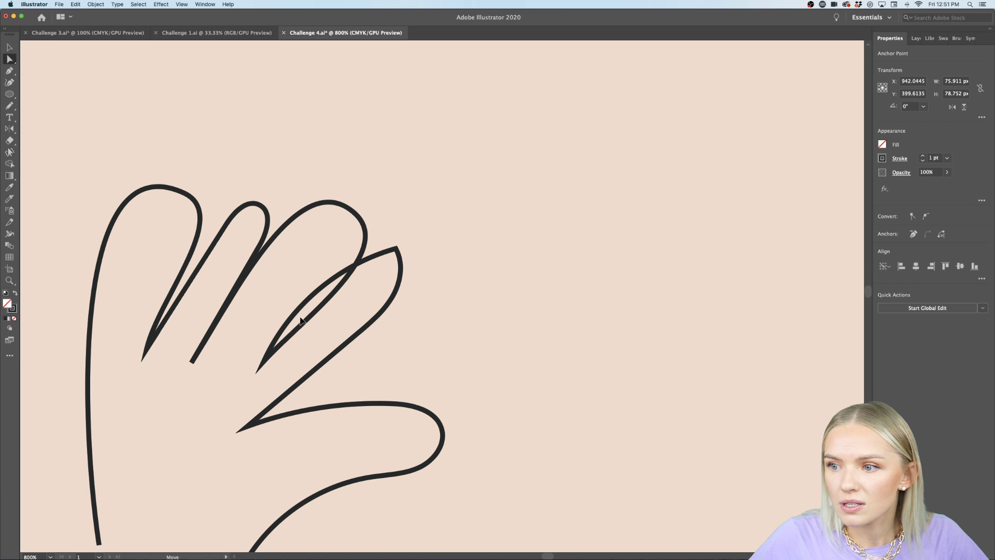
left_click(305, 323)
left_click(304, 320)
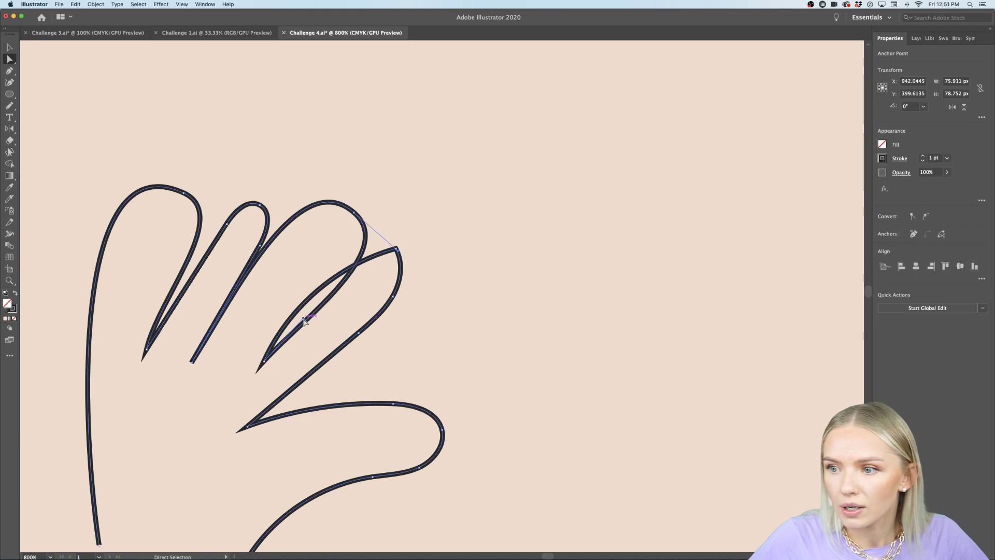
left_click_drag(304, 321, 265, 287)
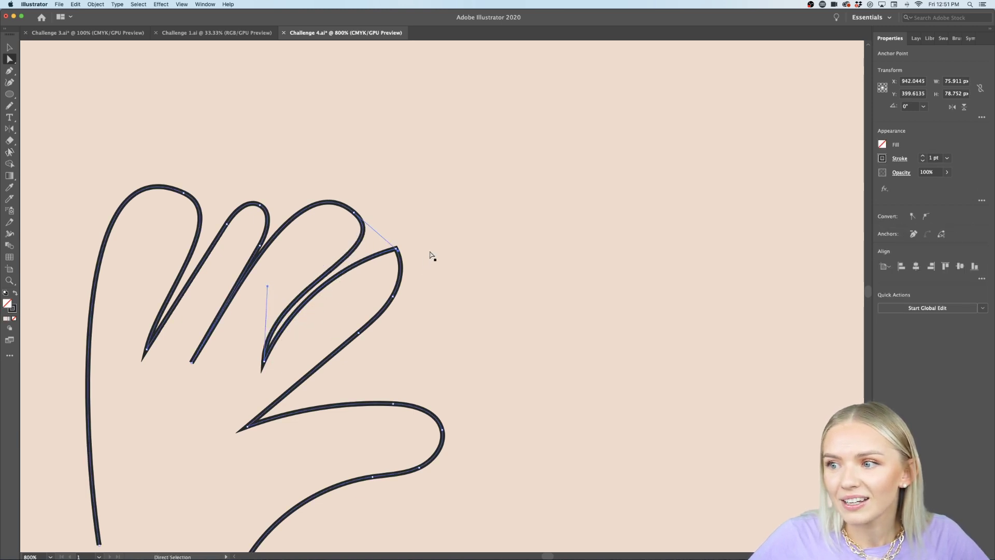
left_click_drag(398, 249, 380, 235)
Step: Convert the fourth fingertip's anchor to a smooth point and shorten its handle for a narrower rounded tip
left_click(396, 249)
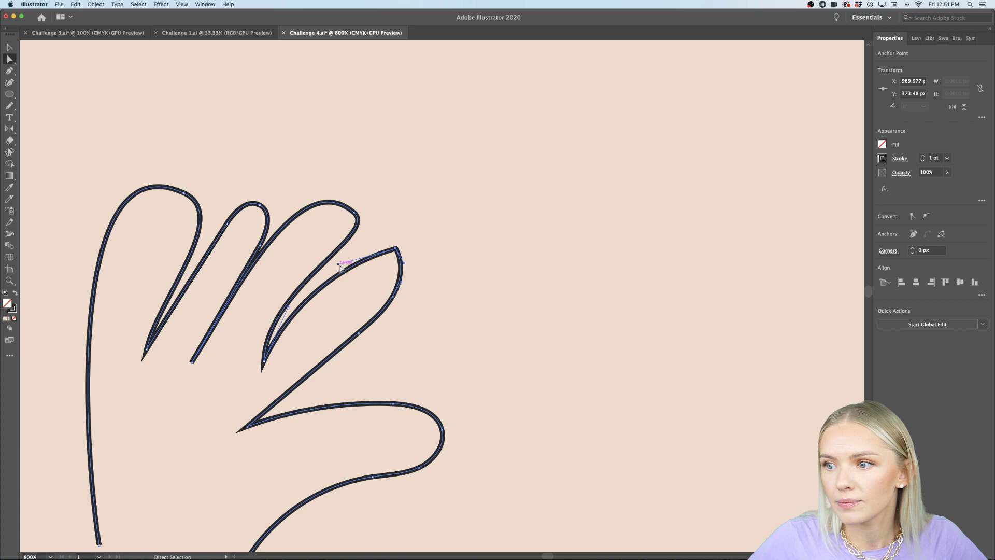
left_click(913, 217)
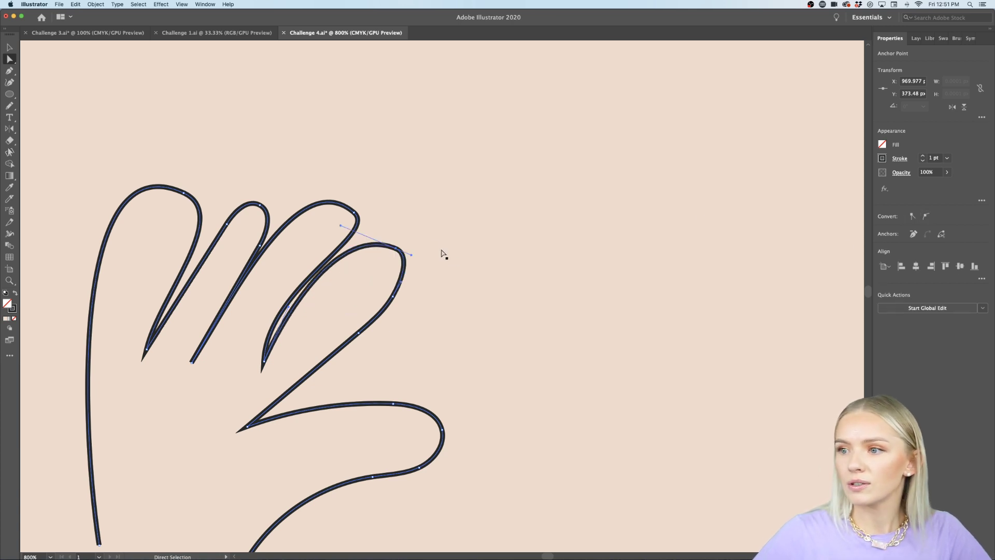
left_click_drag(341, 227, 380, 230)
Step: Narrow the first fingertip's curve and reposition the second and third fingertips and the anchor between the third and fourth fingers
left_click(184, 193)
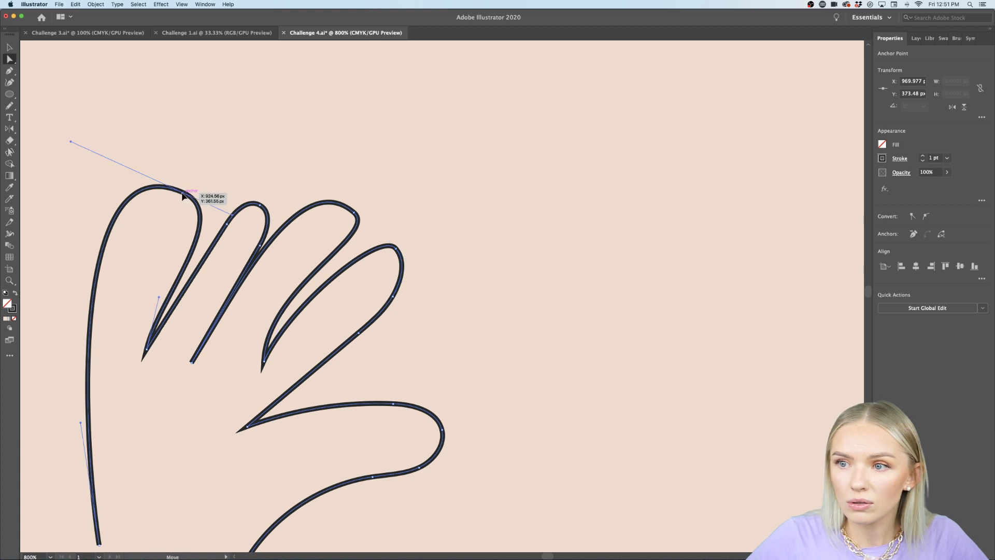
left_click_drag(71, 142, 127, 192)
left_click_drag(266, 366, 253, 373)
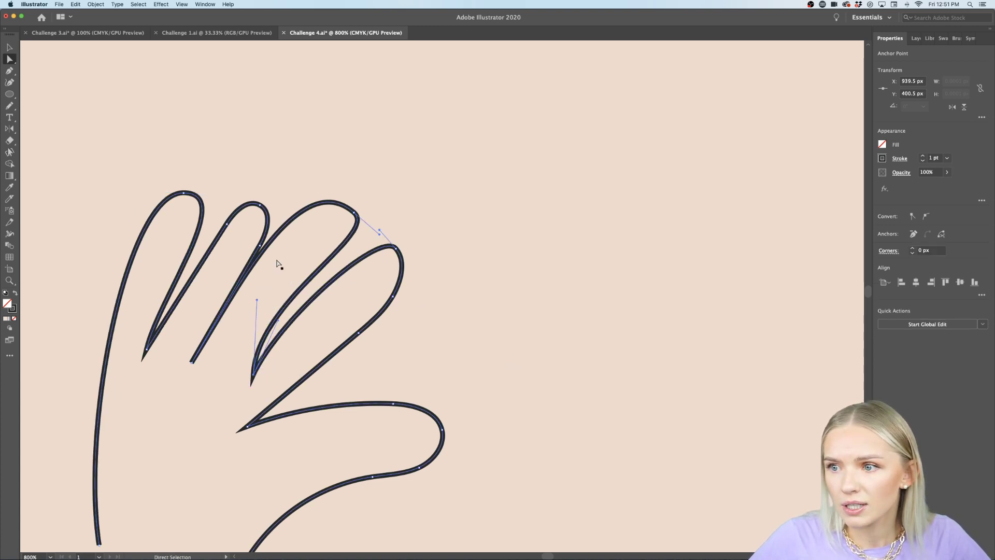
left_click_drag(354, 220, 370, 221)
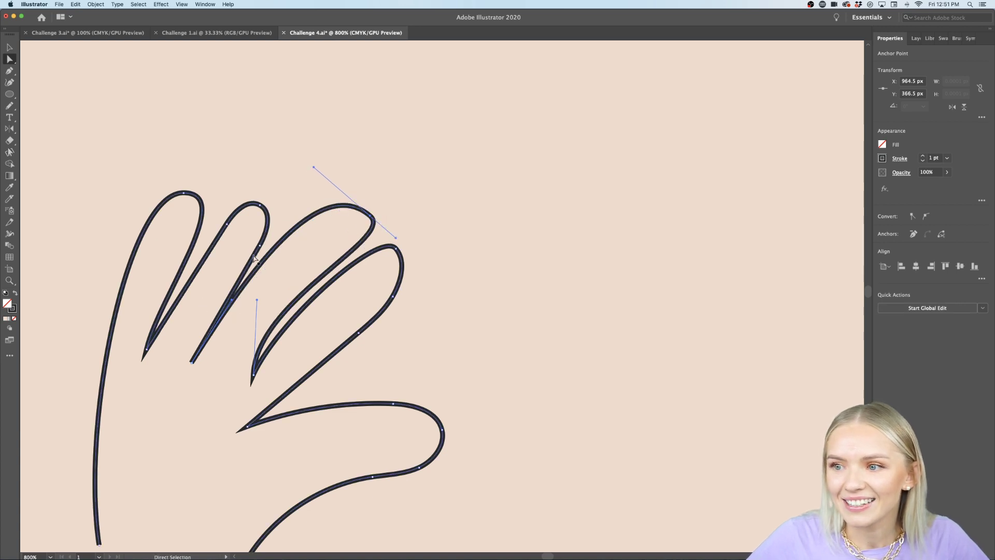
mouse_move(259, 206)
left_mouse_down()
mouse_move(271, 206)
mouse_move(267, 193)
left_mouse_up()
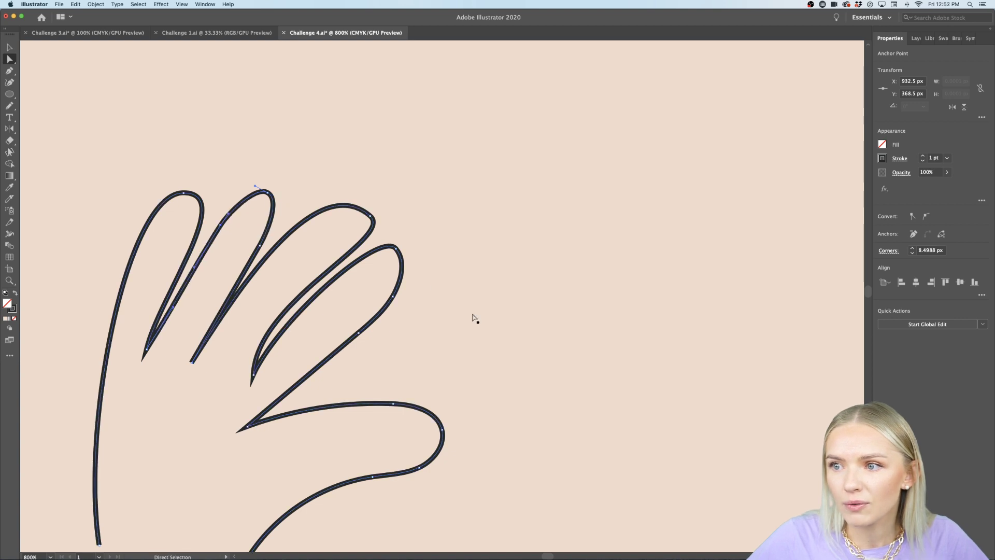
Step: Slim the hand's thumb by moving the two anchors on its underside upward and smoothing the curve between them
left_click(382, 285)
key("super+minus")
key("super+minus")
key("super+minus")
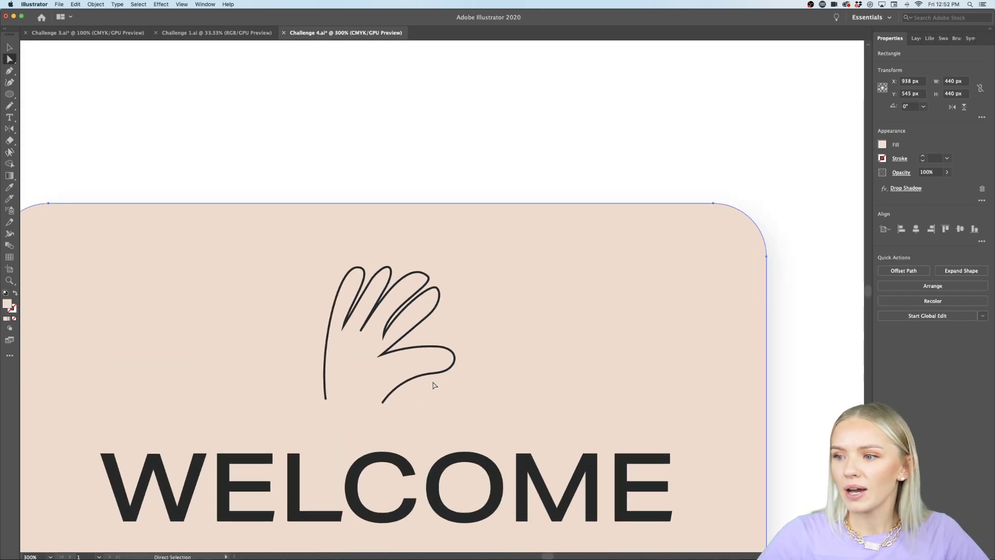
left_click(430, 374)
key("super+plus")
key("super+plus")
key("super+plus")
key("super+plus")
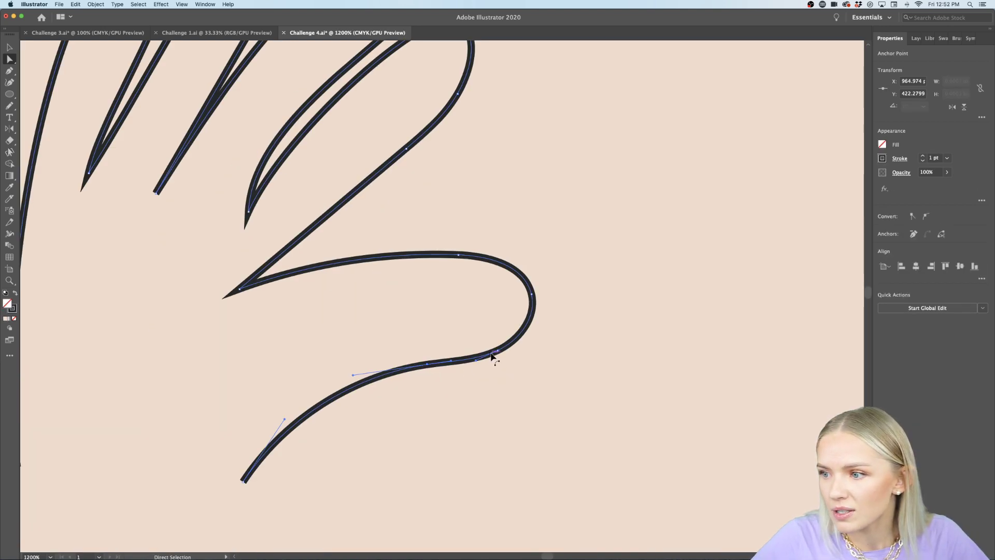
left_click_drag(517, 348, 473, 338)
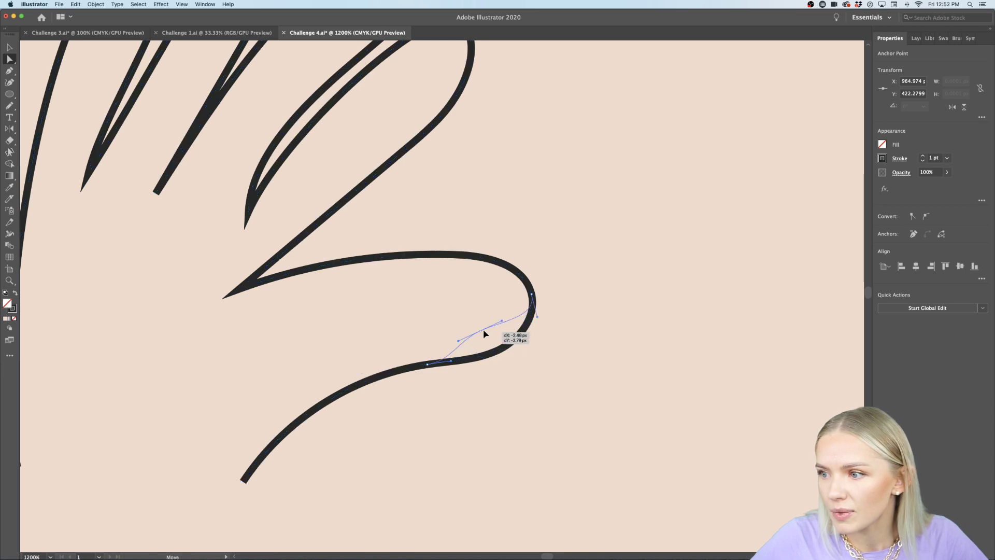
left_click(427, 364)
left_click_drag(426, 363, 388, 340)
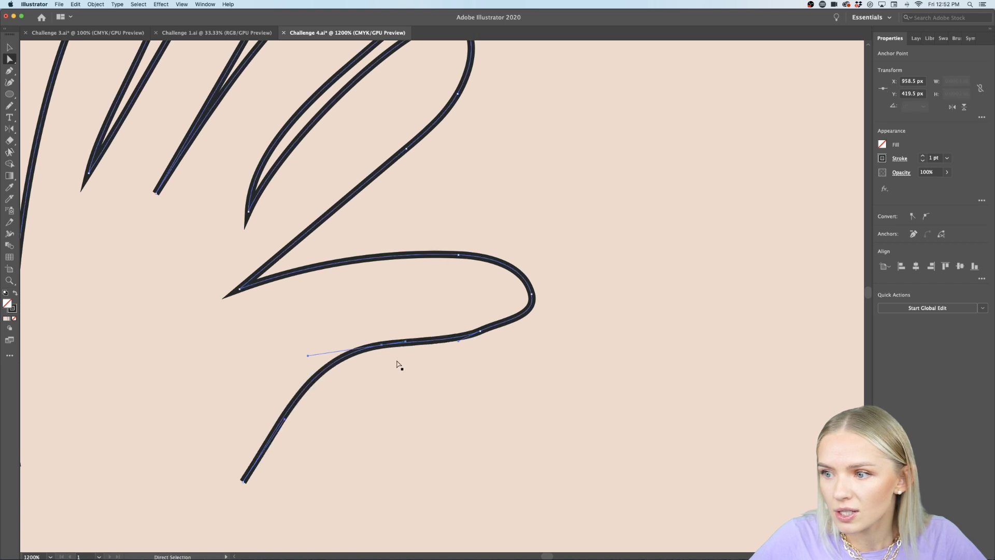
left_click_drag(458, 343, 458, 342)
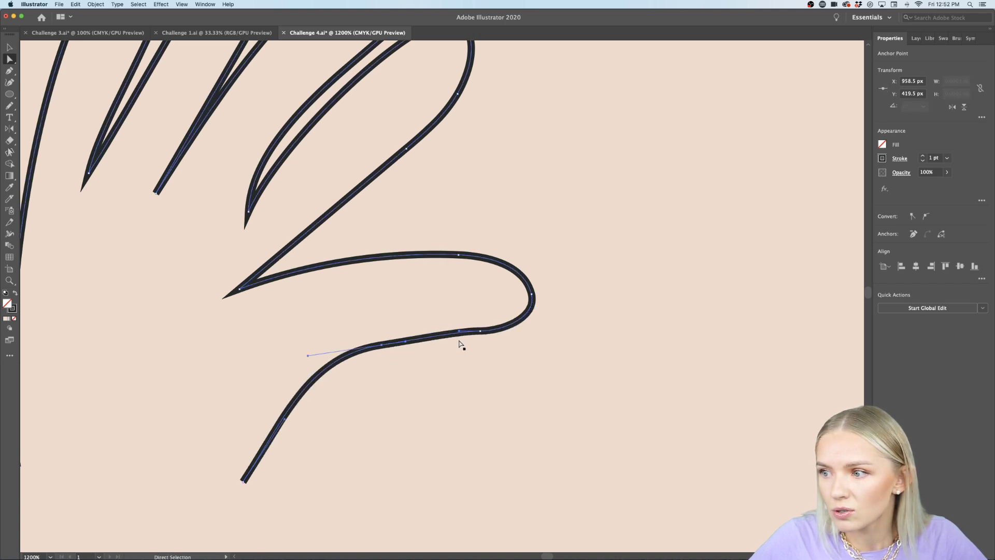
Step: Refine the curve between the third and fourth fingers by angling the direction handle at their shared base anchor
scroll(478, 412, "down", 5)
left_click(502, 263)
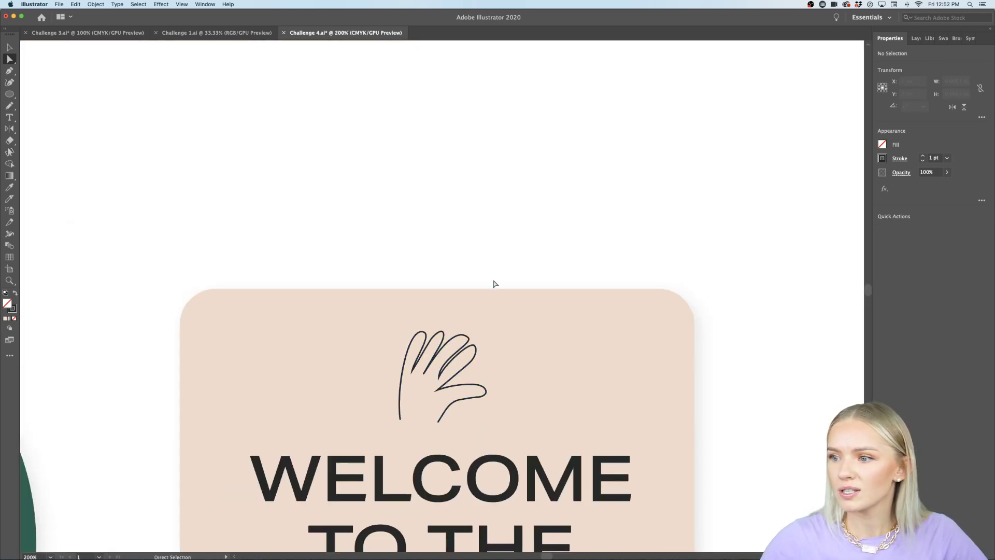
left_click(440, 386)
scroll(440, 386, "up", 4)
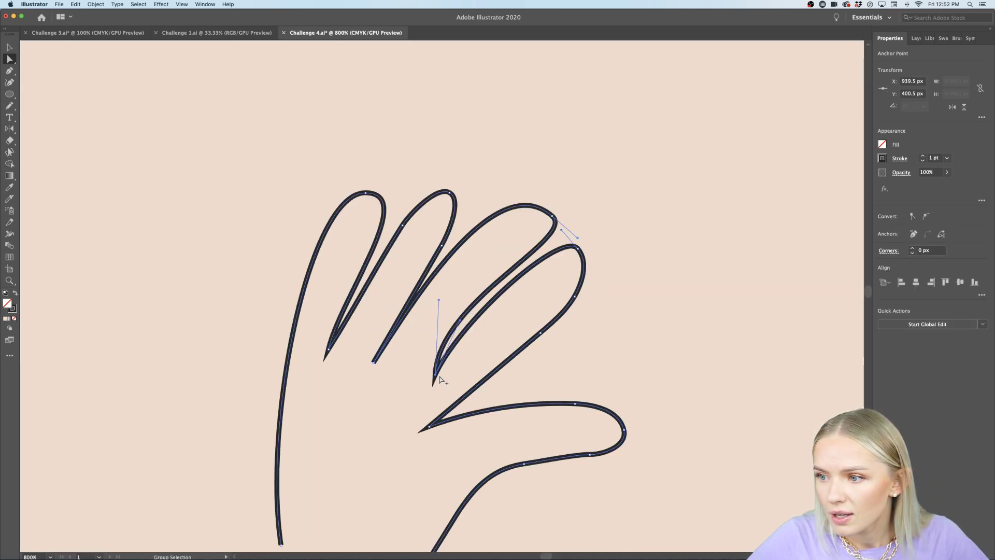
left_click_drag(438, 300, 455, 302)
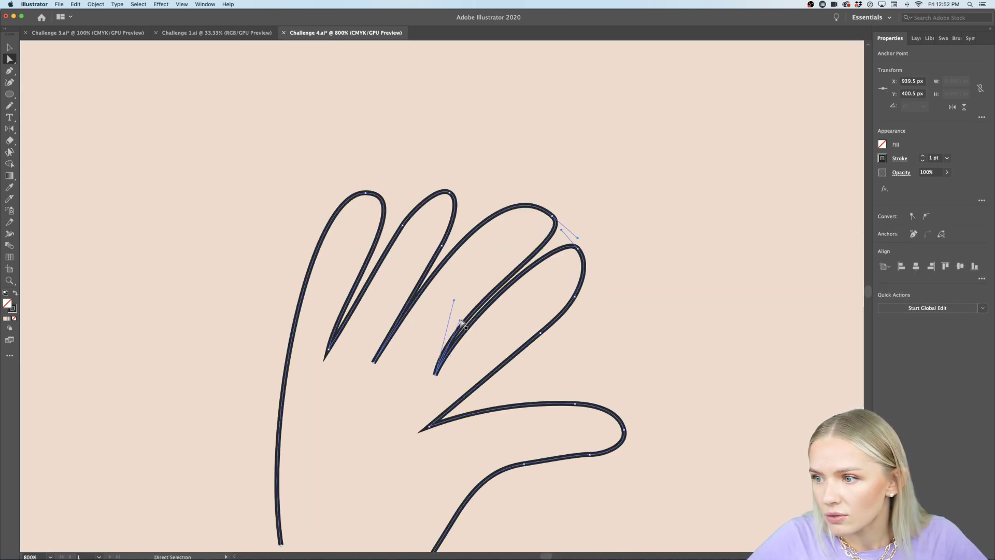
left_click(464, 324)
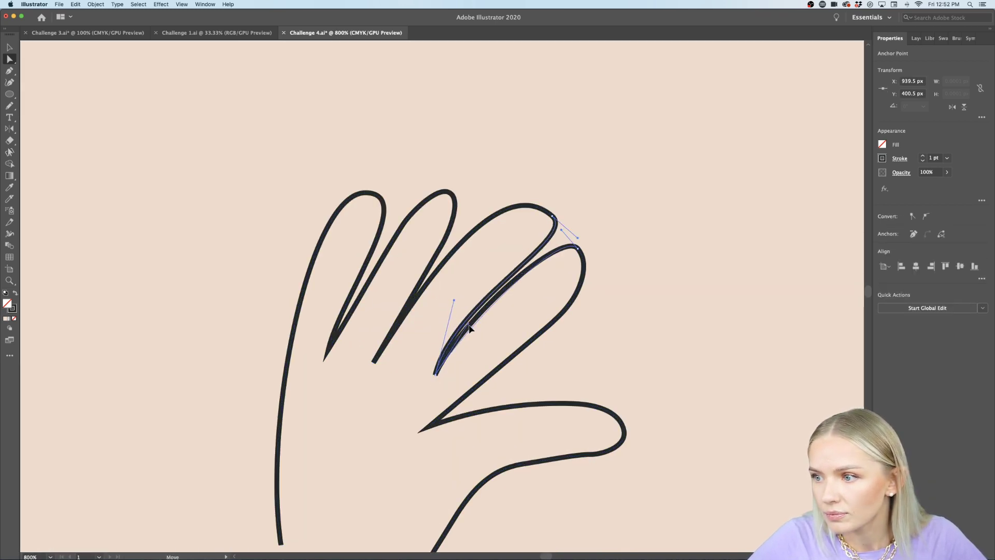
left_click(646, 405)
scroll(646, 406, "down", 6)
scroll(609, 370, "down", 2)
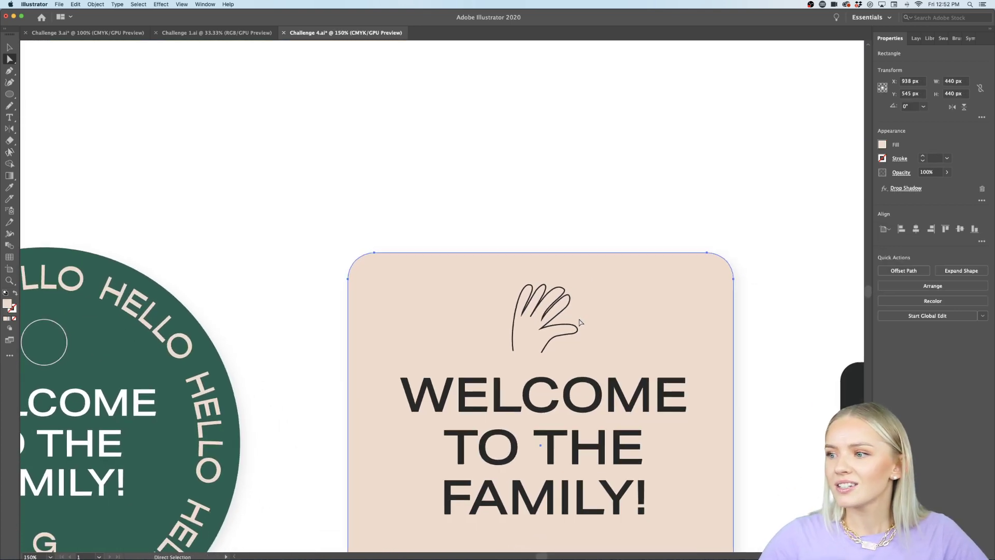
Step: Deselect the beige square and review the three stickers, including the empty black rectangle
left_click(757, 378)
scroll(758, 379, "right", 4)
scroll(758, 379, "down", 2)
scroll(757, 377, "down", 5)
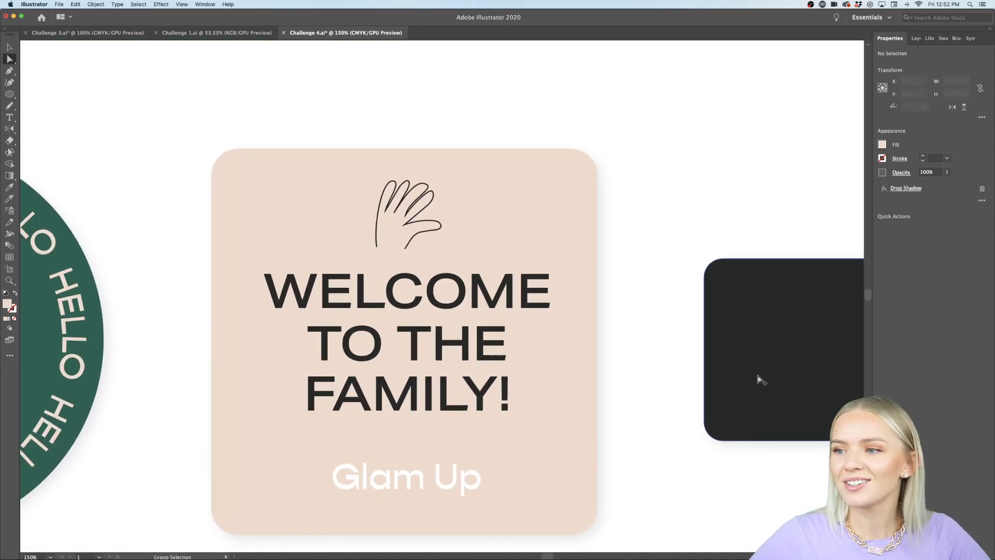
scroll(760, 378, "right", 4)
scroll(759, 378, "up", 1)
scroll(700, 389, "up", 1)
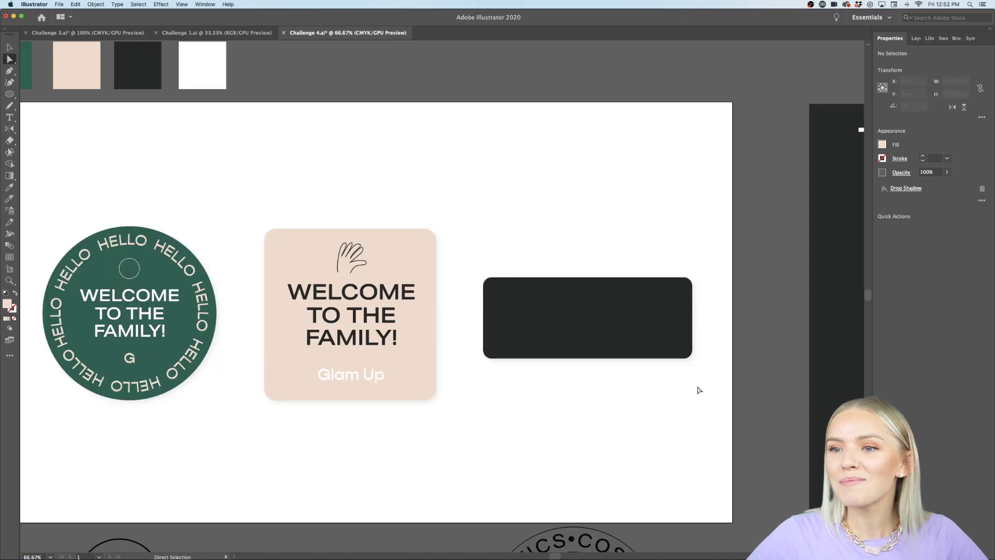
scroll(592, 373, "down", 2)
scroll(591, 390, "right", 1)
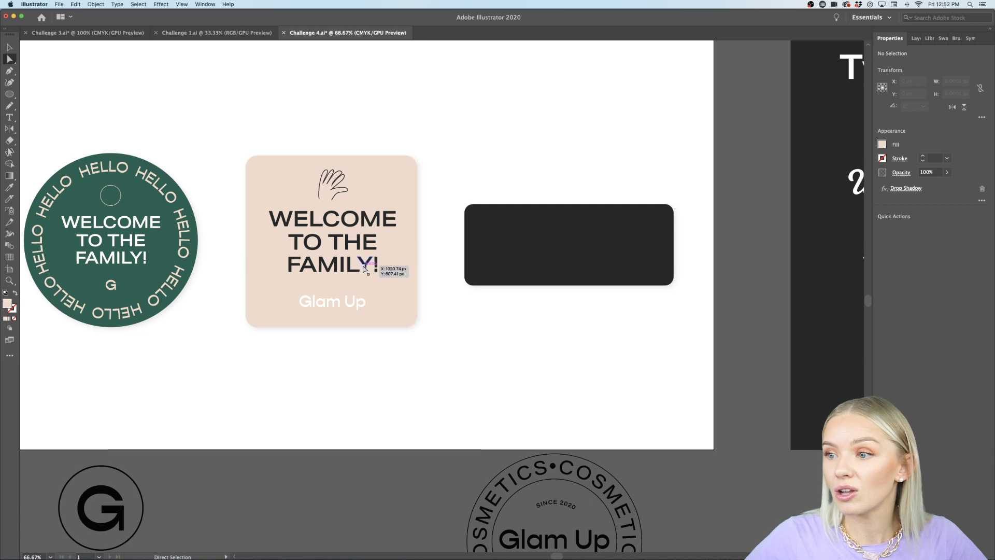
Step: Create a text frame about 483 by 208 px just above the black rectangle
left_click(9, 117)
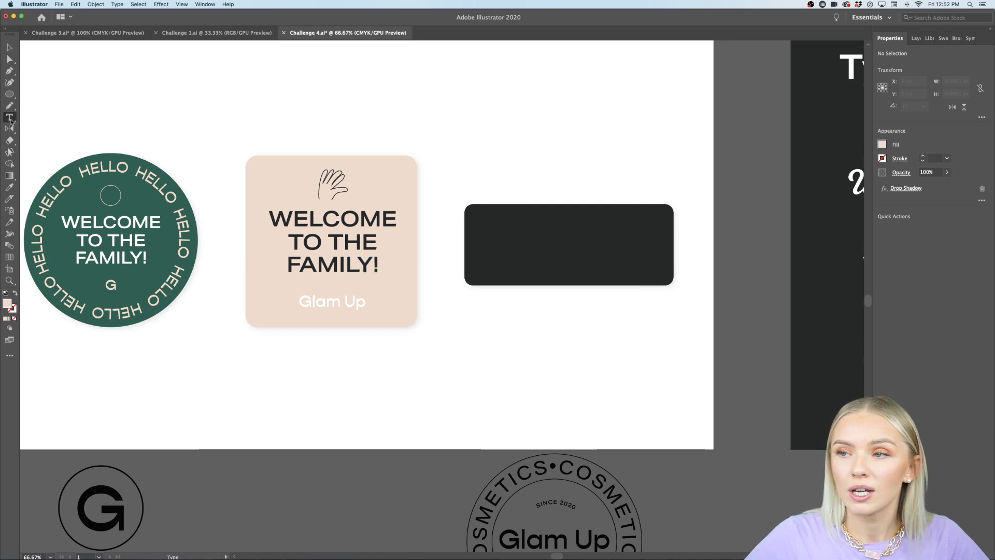
scroll(513, 218, "up", 1)
scroll(513, 218, "right", 1)
left_click_drag(455, 135, 643, 215)
scroll(639, 211, "up", 1)
scroll(640, 211, "right", 1)
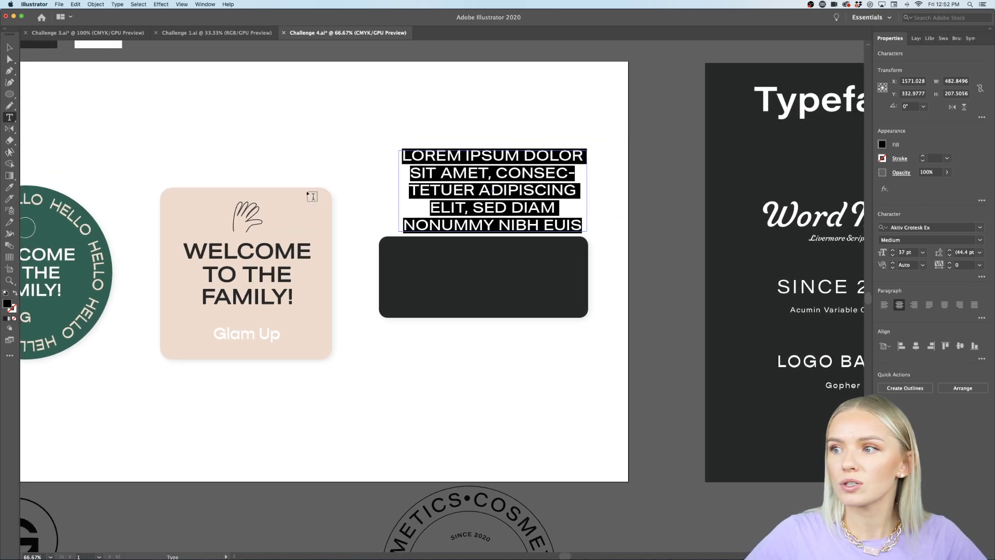
Step: Enter "WELCOME TO THE FAMILY!" in the text frame, breaking it into two lines after "TO"
type("WELC")
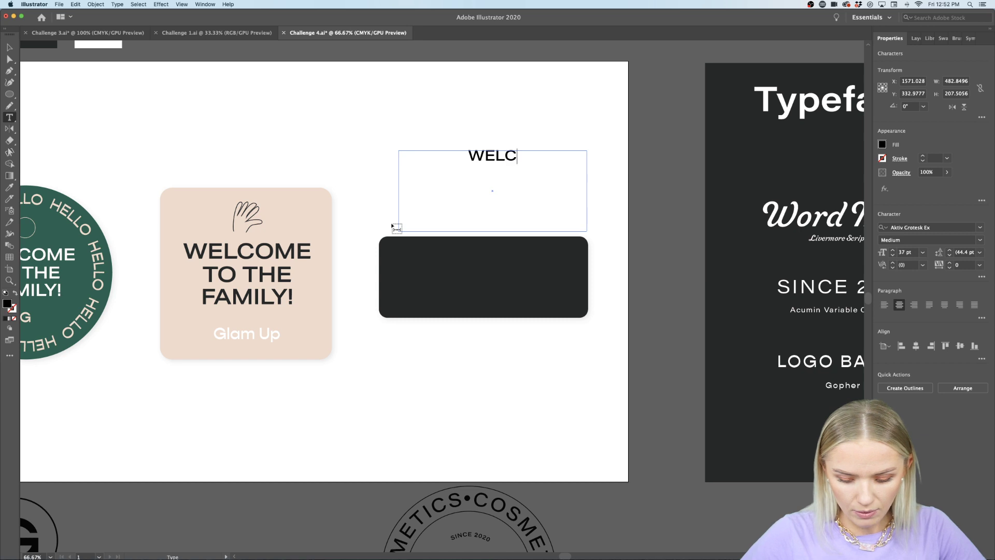
type("OME TO THE FSM")
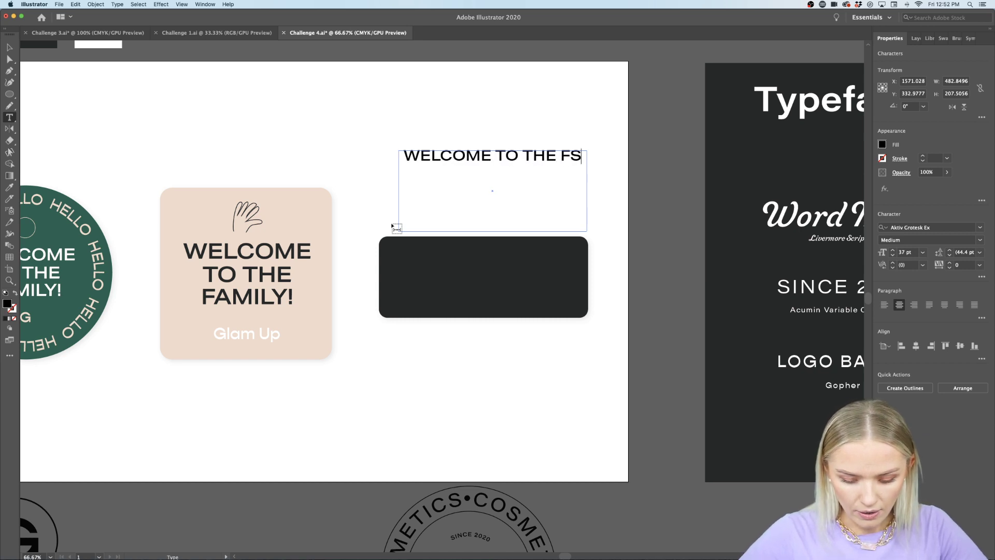
key("BackSpace")
key("BackSpace")
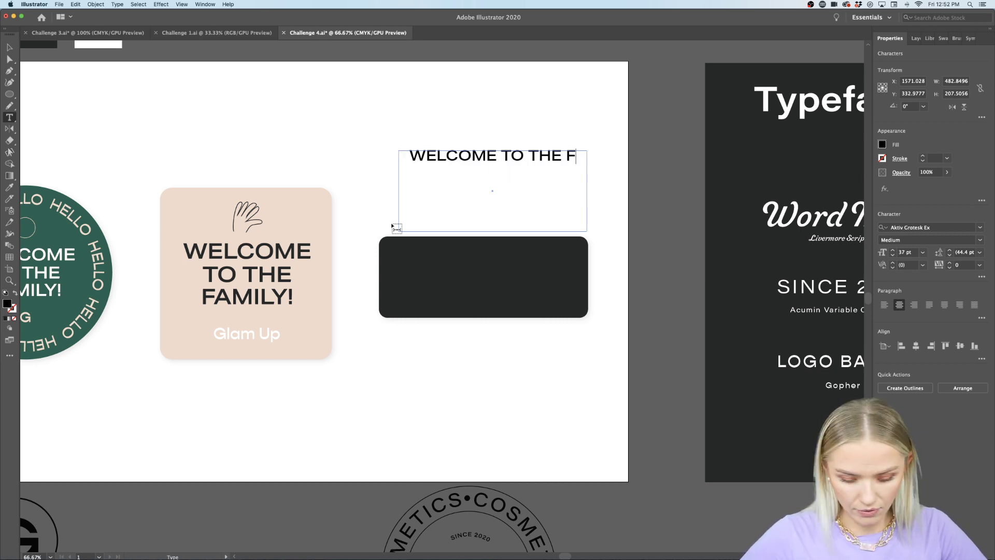
type("AMILY")
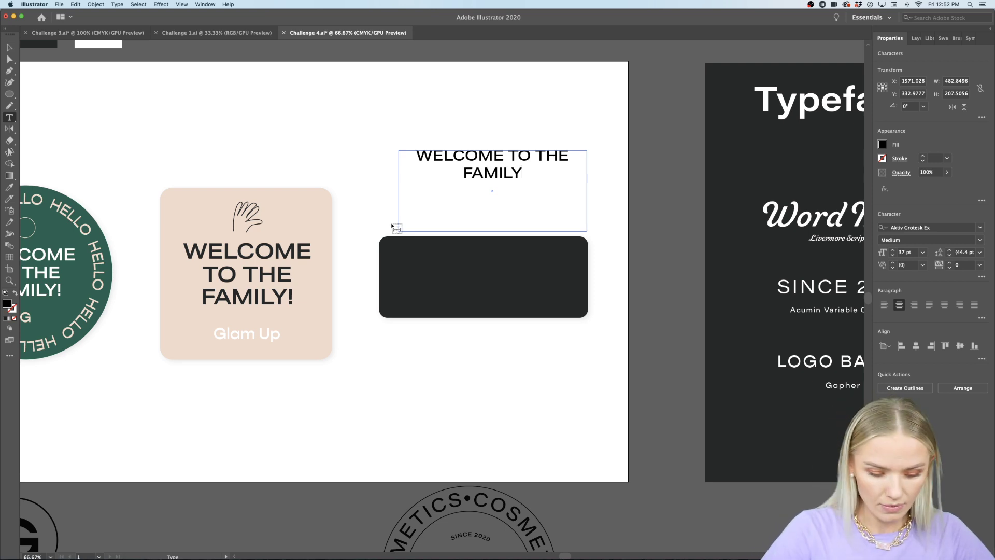
type("!")
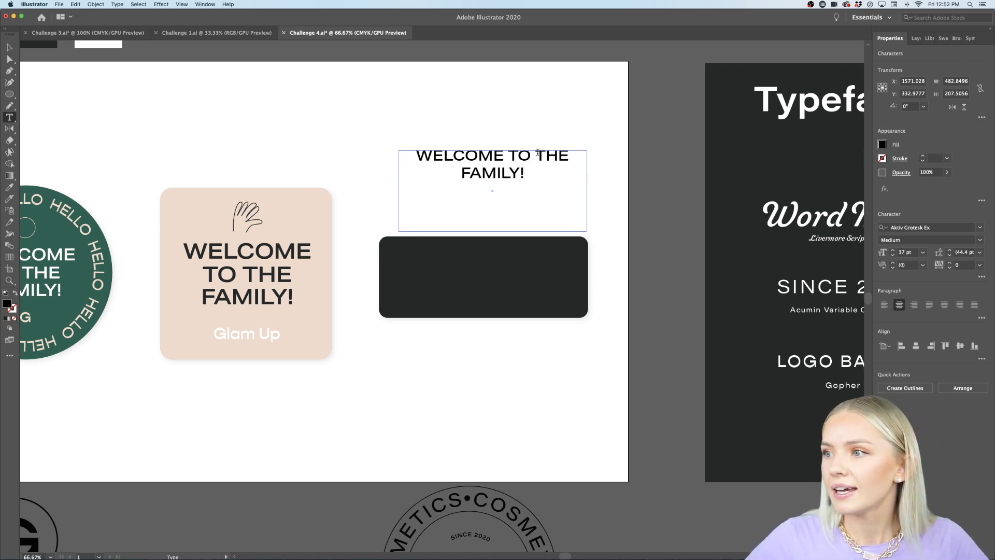
key("Return")
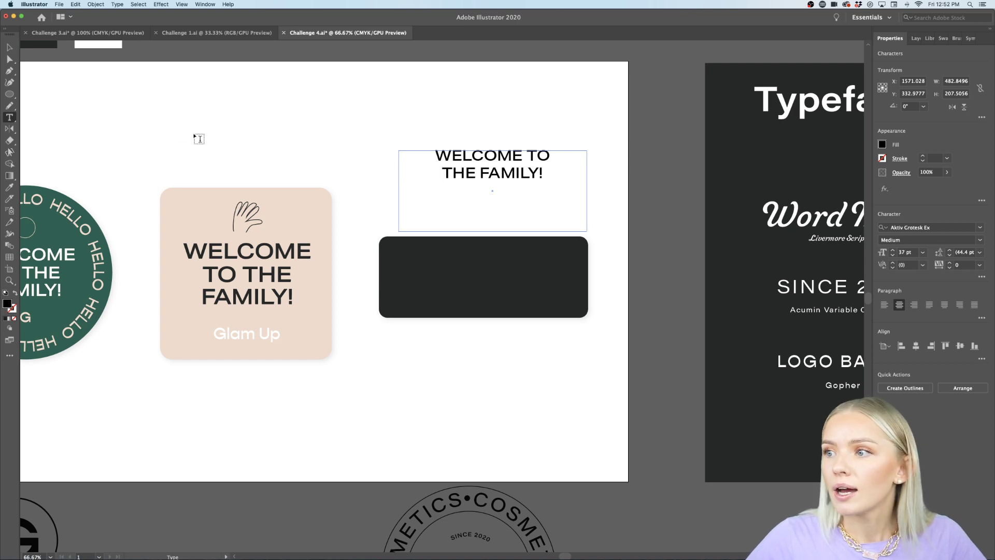
Step: Convert the new two-line text to outlines and fill it white, sampled from the green circle sticker's lettering
left_click(10, 48)
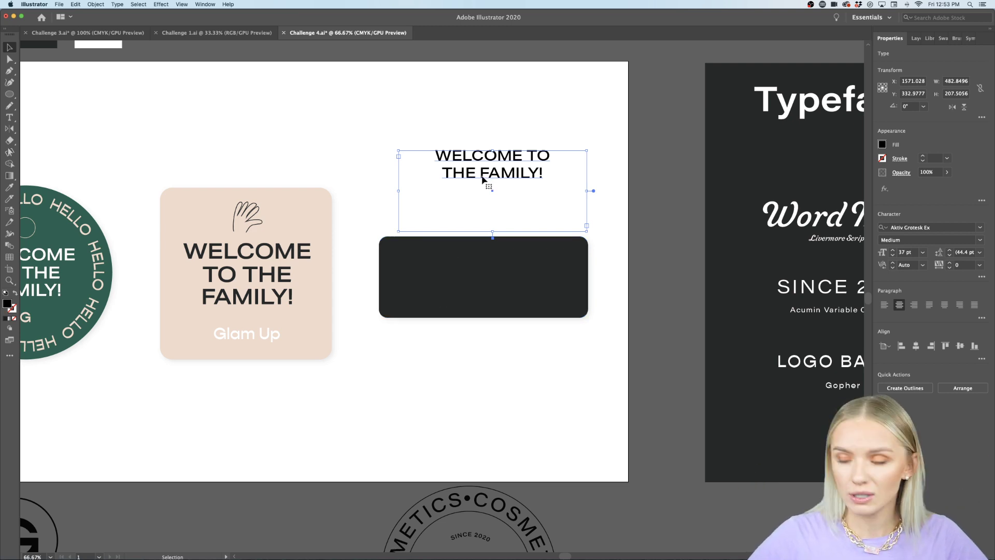
key("super+shift+o")
scroll(482, 179, "up", 2)
scroll(481, 179, "left", 3)
key("i")
left_click(95, 280)
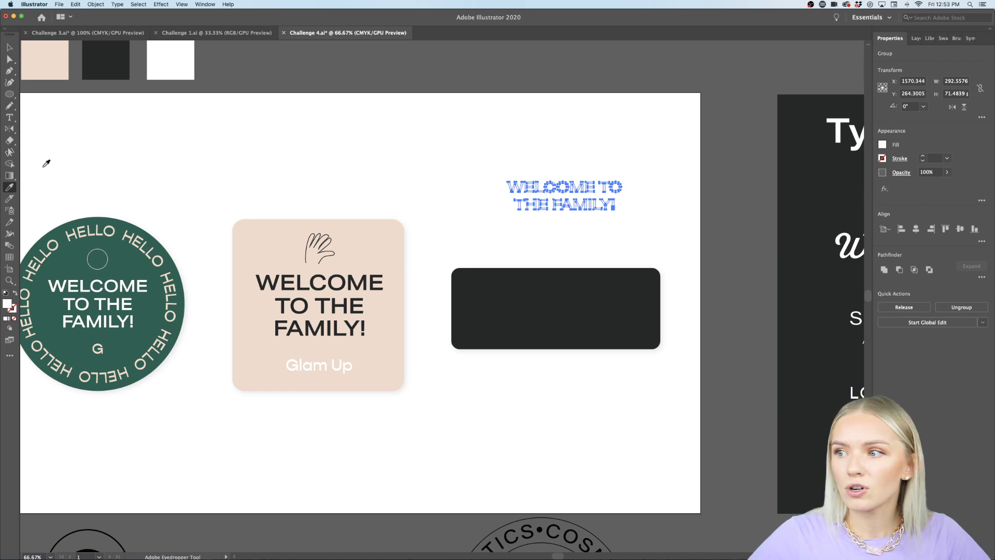
Step: Place the white lettering at the centre of the black rectangle and enlarge it to about 353 px wide
left_click(9, 48)
left_click_drag(600, 210, 592, 346)
mouse_move(613, 310)
left_mouse_down()
mouse_move(633, 311)
mouse_move(610, 321)
left_mouse_up()
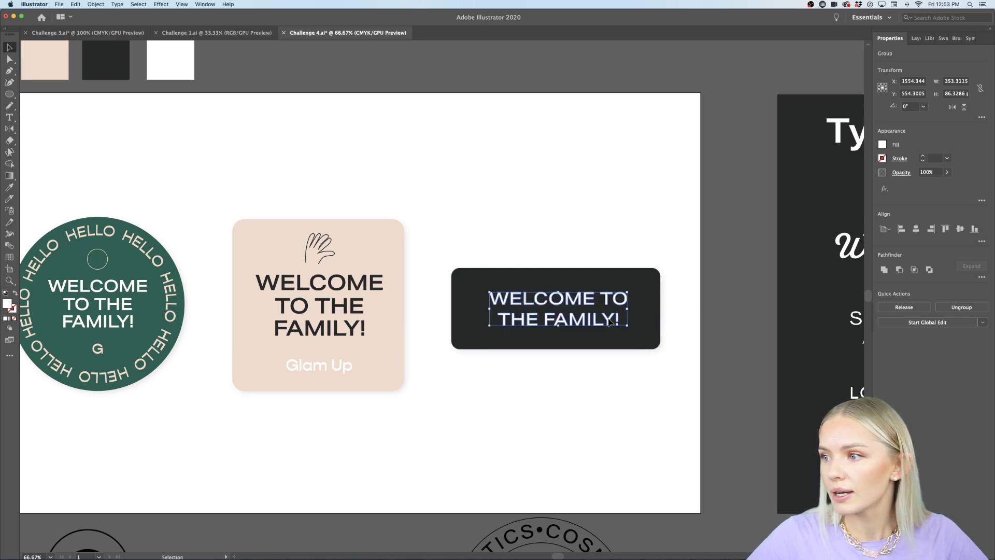
left_click(640, 385)
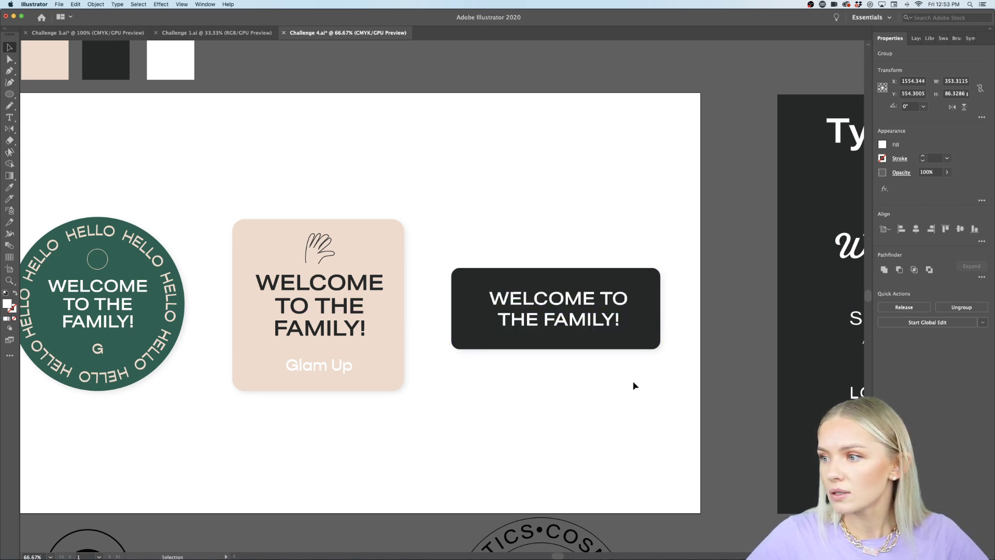
Step: Shift the "THE FAMILY!" line within the lettering group so its left edge lines up with "WELCOME TO"
double_click(619, 321)
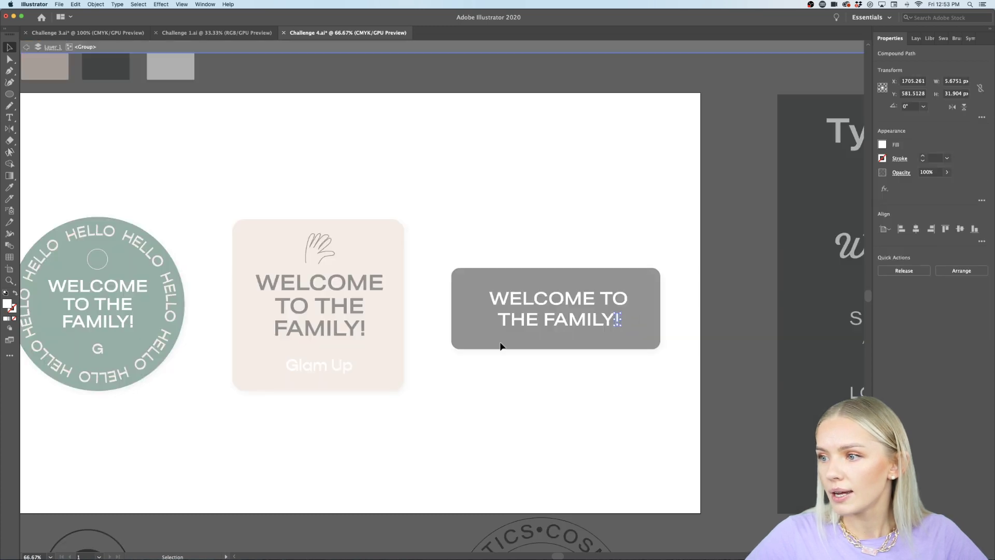
left_click_drag(472, 346, 624, 319)
scroll(520, 340, "up", 3)
left_click_drag(504, 288, 468, 289)
left_click(515, 406)
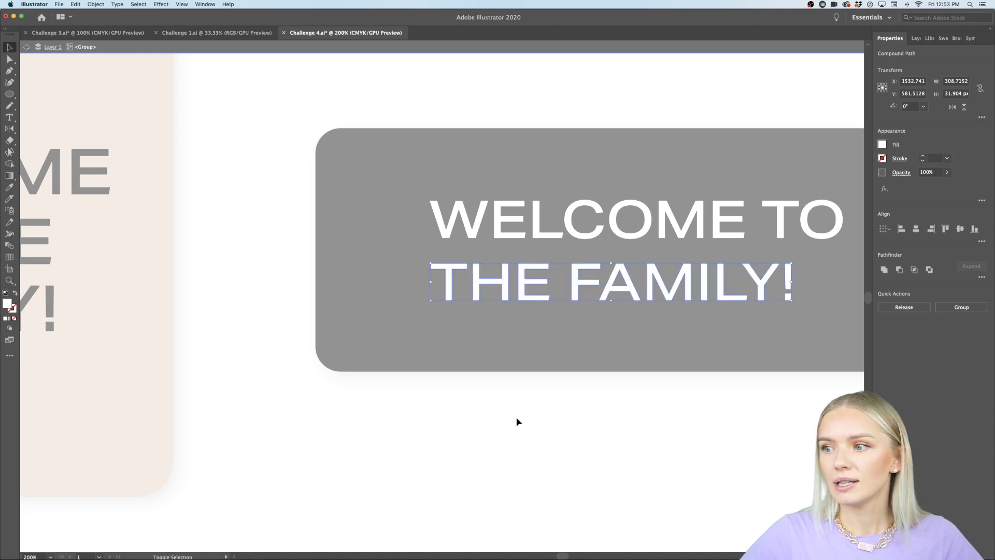
scroll(515, 433, "down", 5)
double_click(516, 433)
scroll(515, 433, "up", 3)
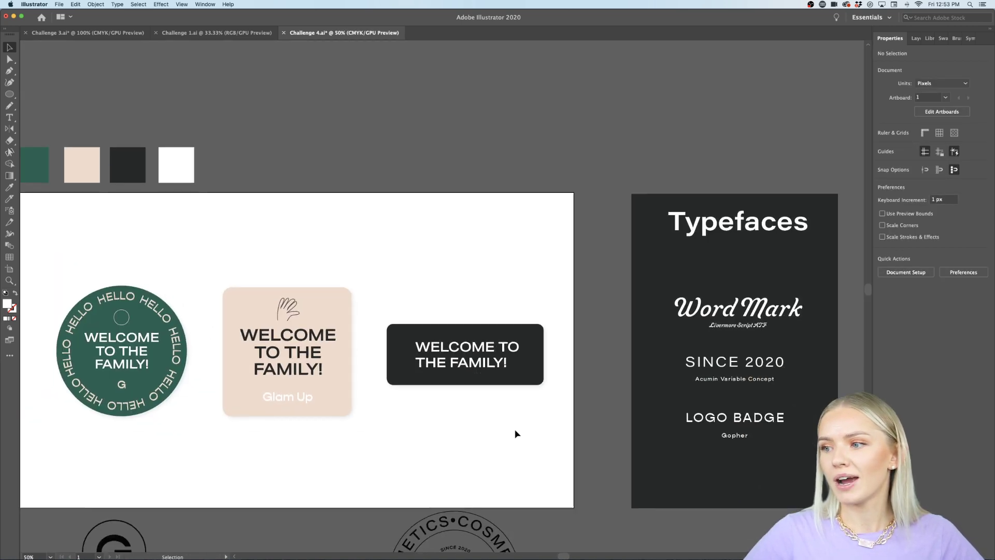
Step: Move the lettering about 47 px to the right inside the black rectangle, leaving space for a logo
scroll(496, 396, "up", 3)
left_click_drag(475, 301, 517, 300)
left_click(496, 424)
scroll(495, 424, "down", 4)
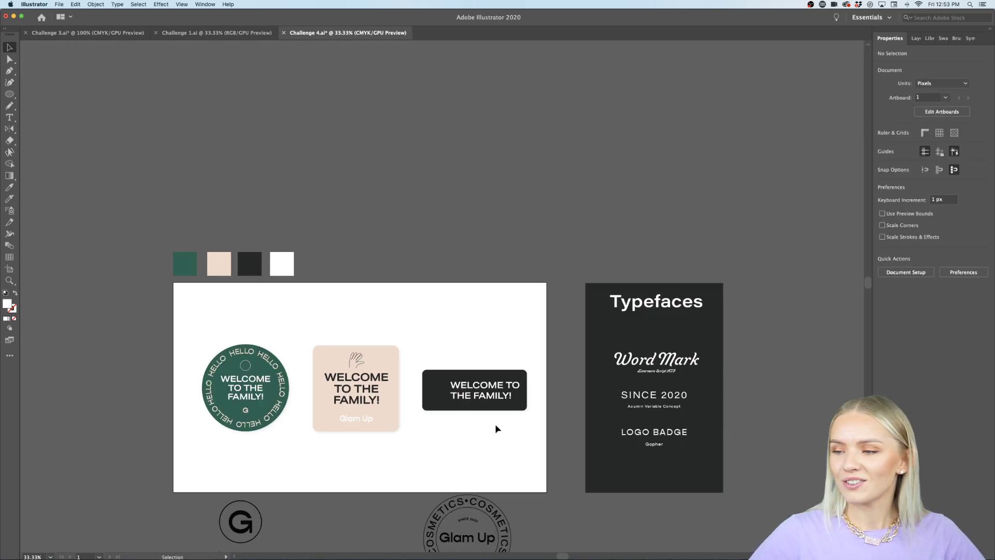
Step: Duplicate the circled G logo beneath the black rectangle and scale the copy down to about 111 px
scroll(415, 430, "down", 2)
left_click(263, 454)
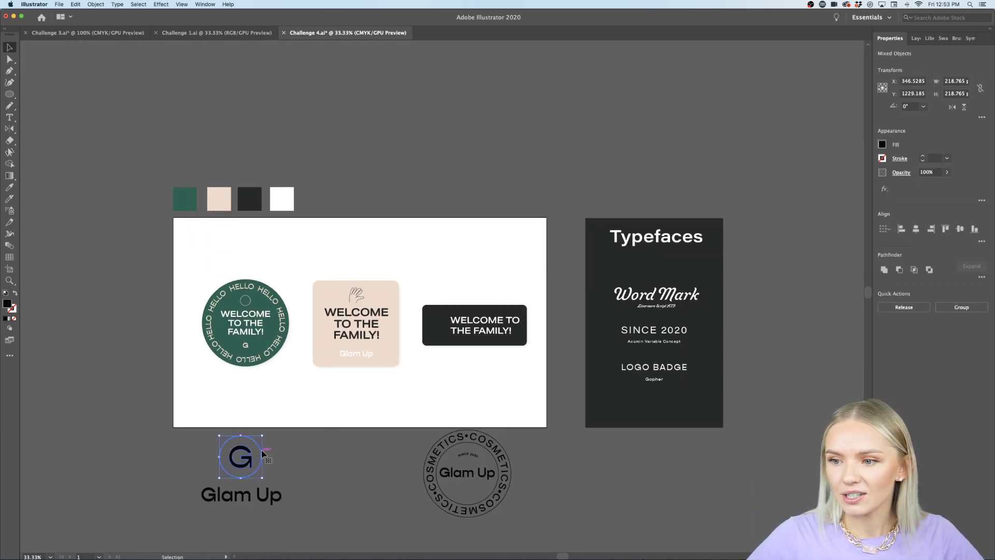
key("super+g")
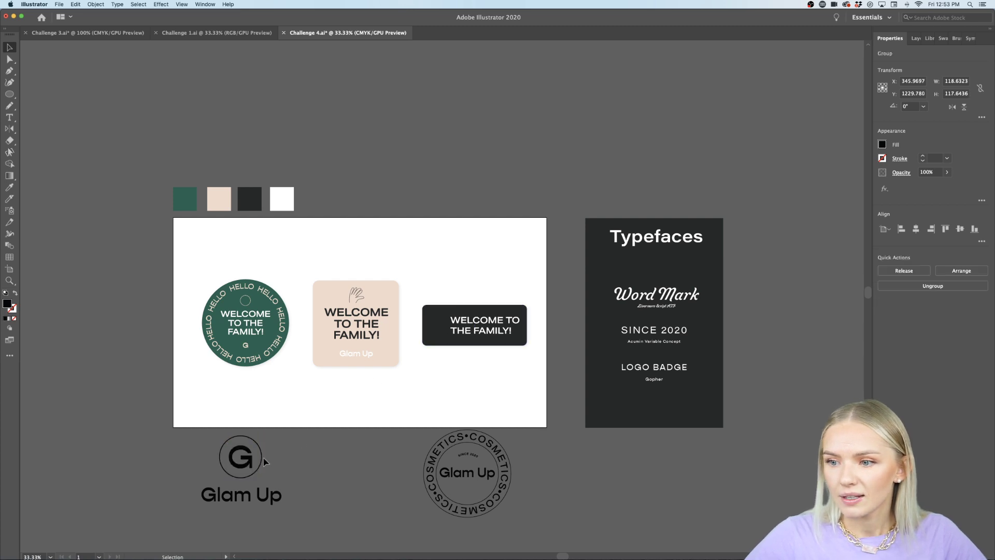
left_click(265, 463)
left_click_drag(234, 467, 441, 367)
key("super+equal")
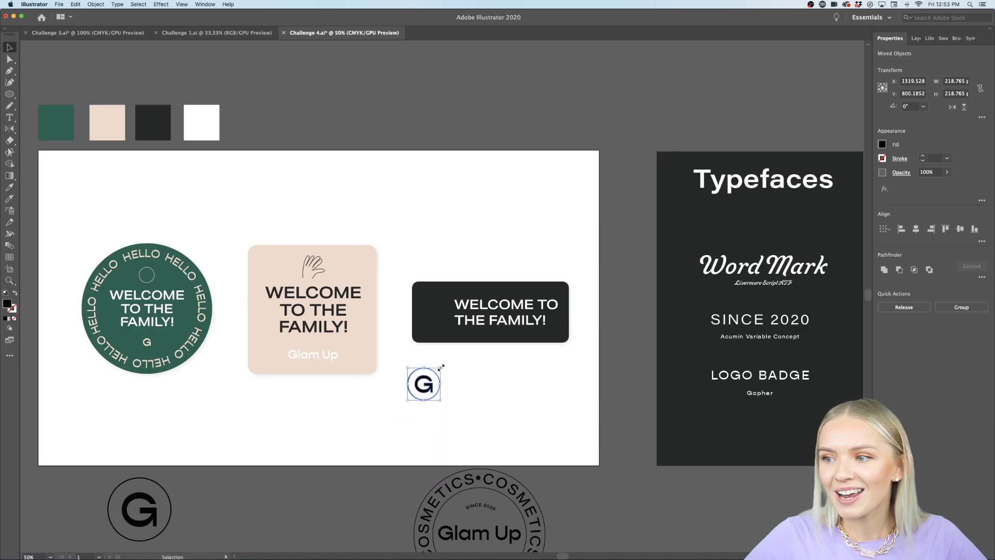
Step: Recolour the small circled G logo with the Eyedropper, using the square sticker's beige
key("c")
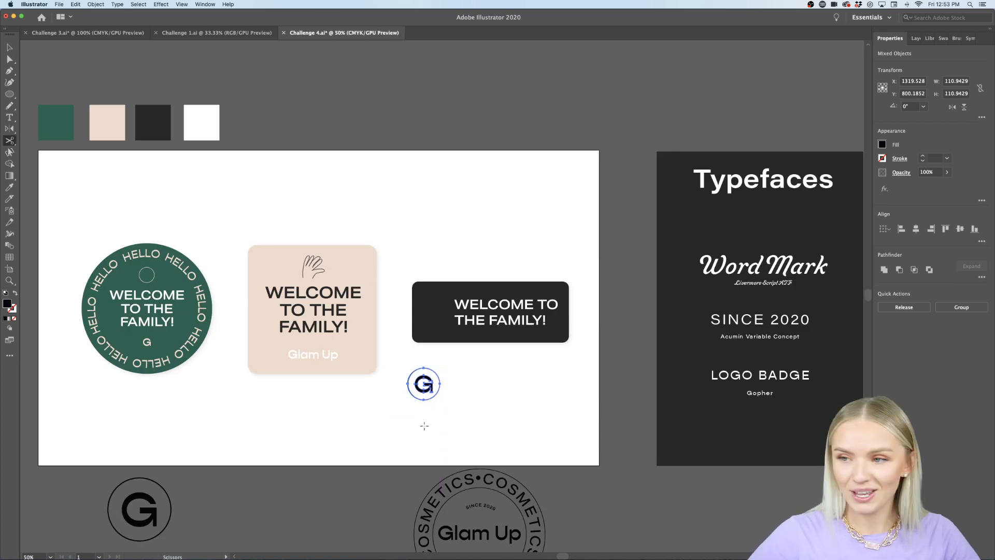
key("i")
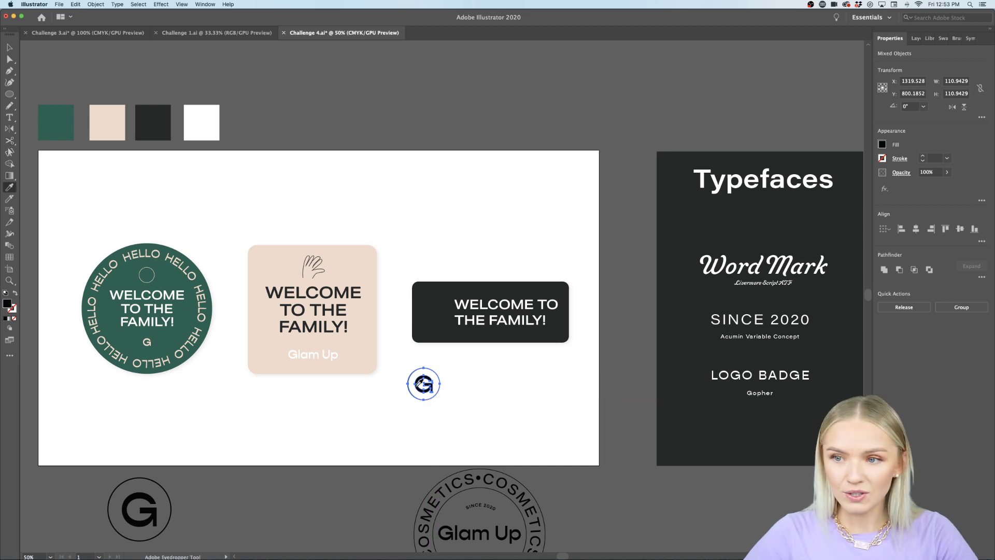
left_click(203, 129)
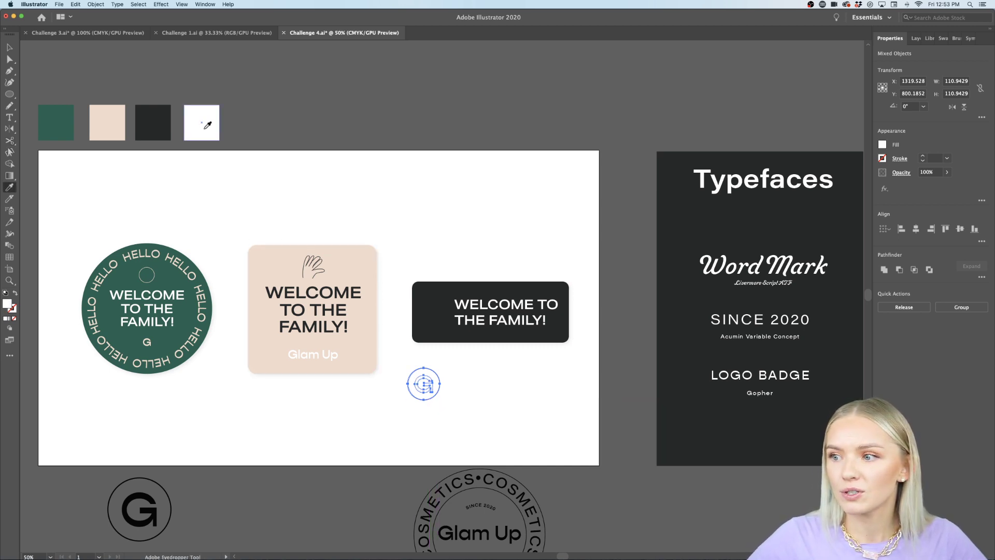
left_click(256, 249)
key("v")
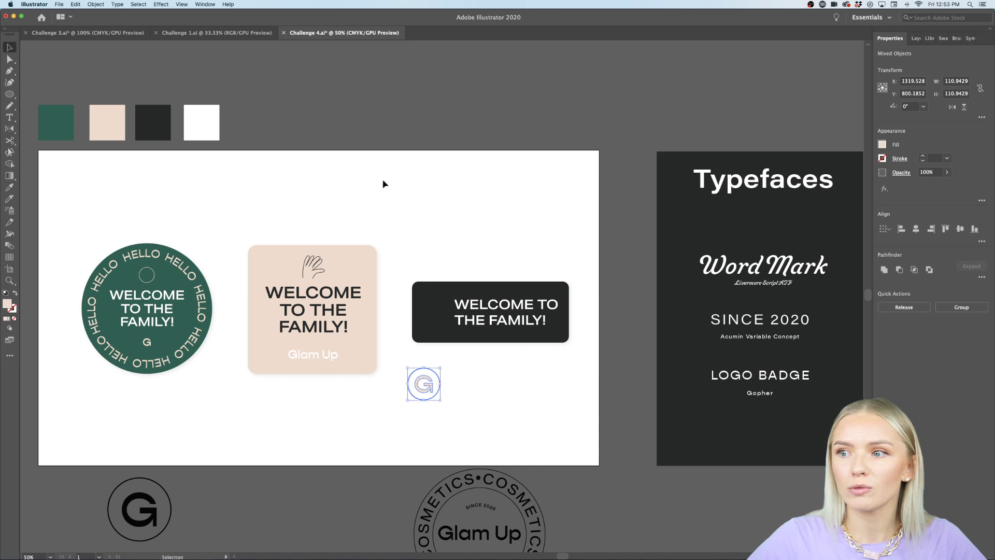
Step: Place the beige G logo on the black rectangle to the left of the lettering and strongly round the rectangle's corners
left_click(431, 227)
key("super+equal")
key("super+equal")
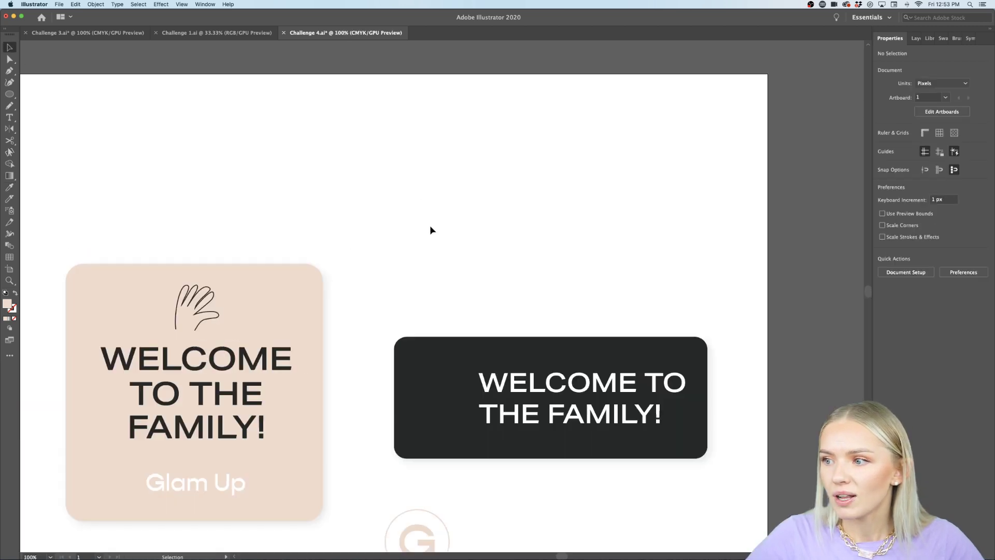
left_click(374, 419)
left_click_drag(381, 412, 400, 285)
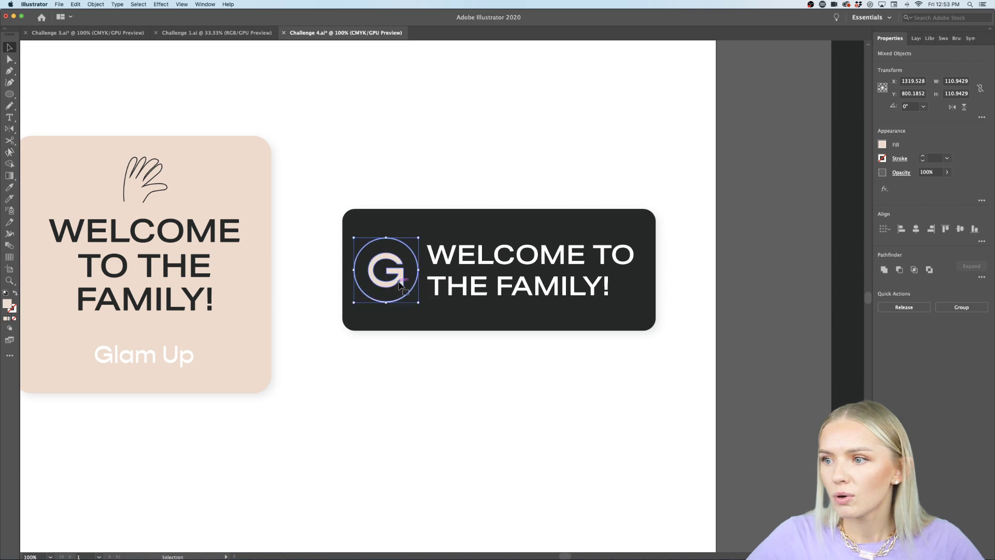
left_click(448, 228)
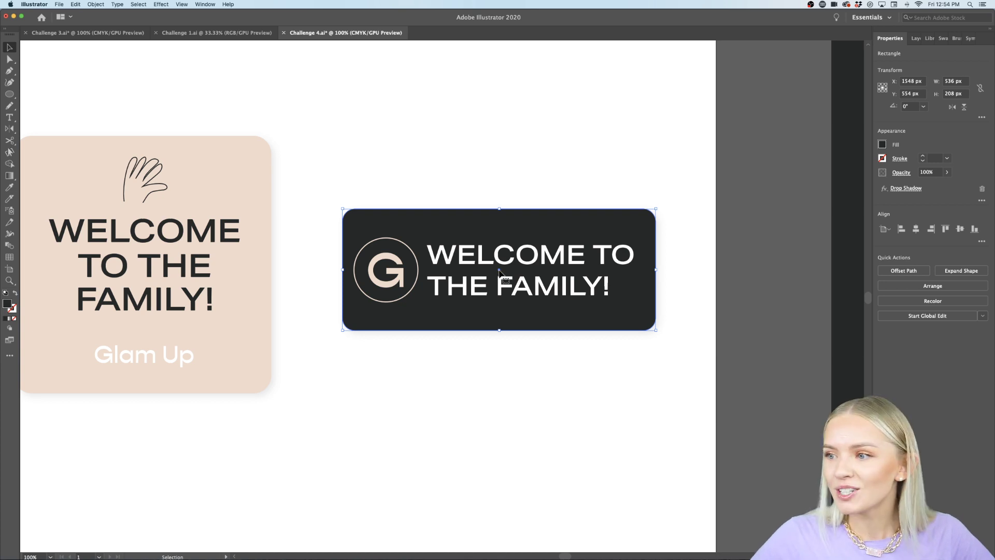
left_click_drag(643, 222, 604, 244)
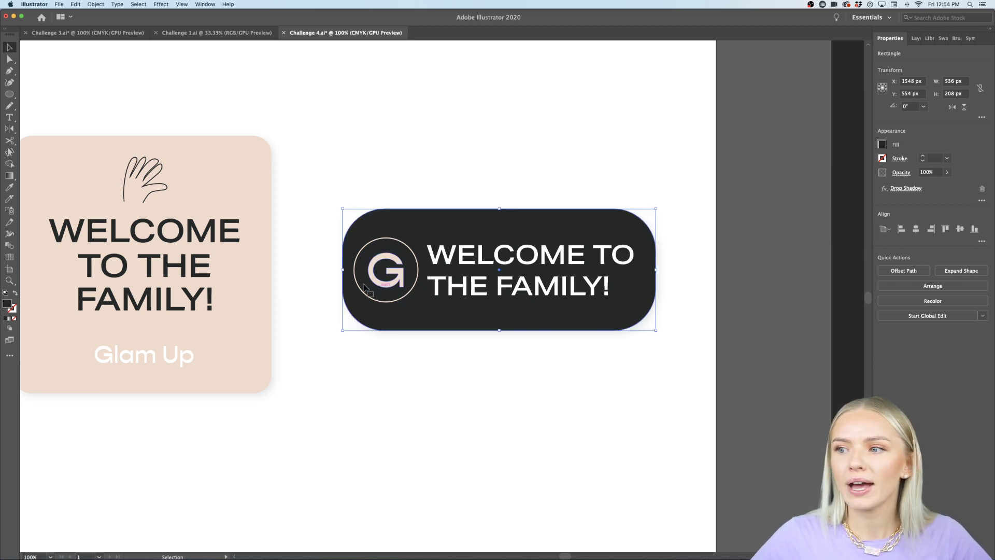
Step: Scale down the black sticker's lettering and its G logo, the logo to about 97 px, balancing them within the rounded shape
left_click(474, 265)
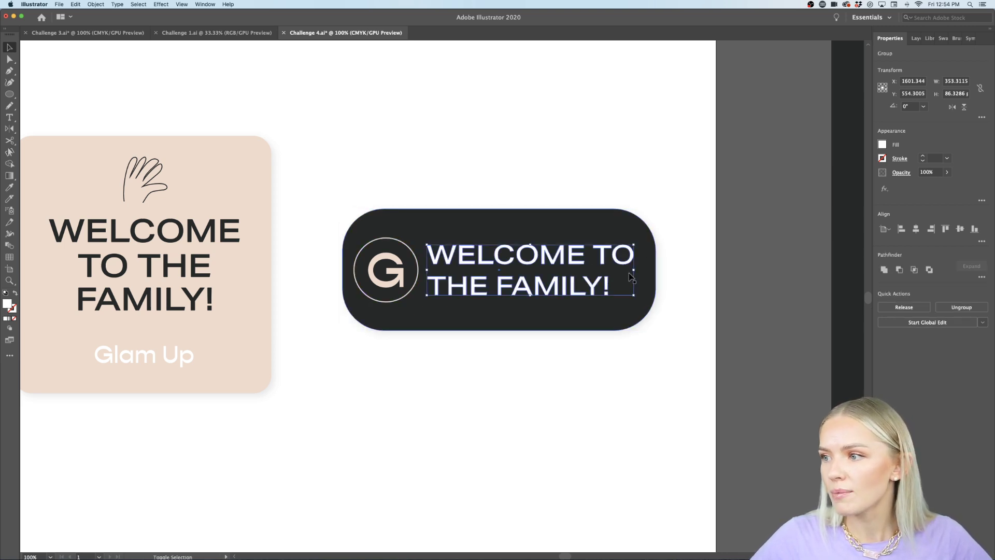
left_click_drag(634, 271, 614, 266)
left_click(420, 275)
left_click(417, 273, "shift")
mouse_move(402, 276)
left_mouse_down()
mouse_move(434, 270)
mouse_move(415, 279)
left_mouse_up()
left_click(434, 386)
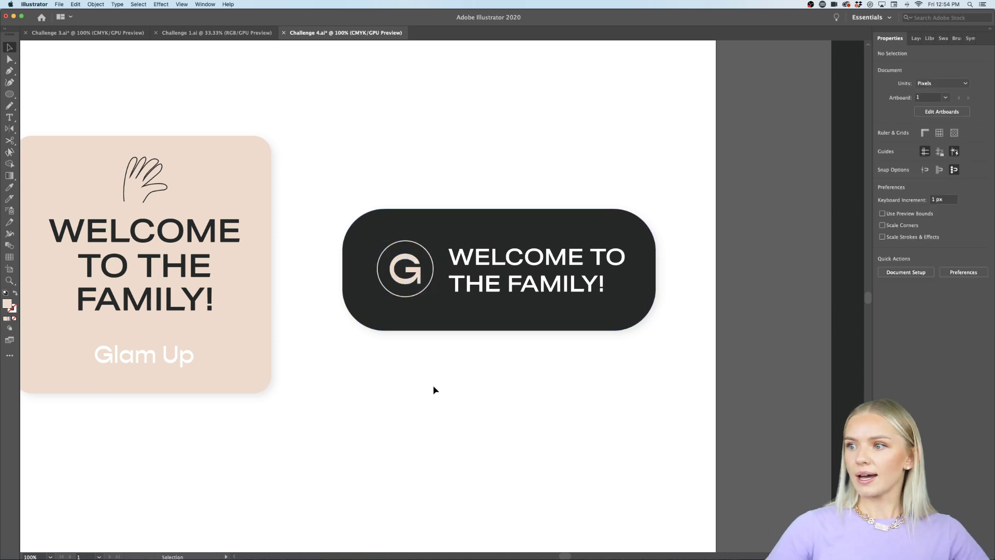
Step: Group the letter G with its surrounding circle on the black sticker
key("super+minus")
key("super+minus")
scroll(433, 384, "down", 1)
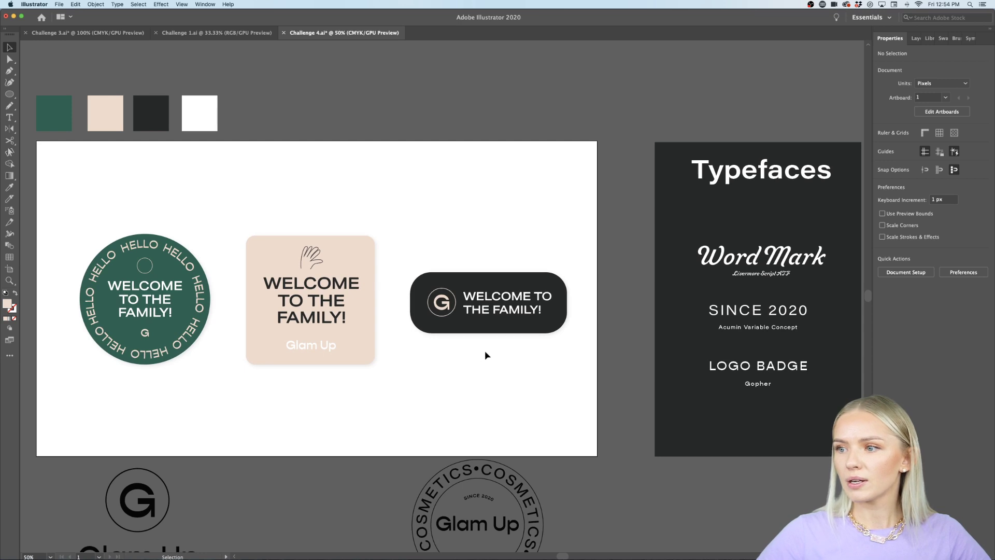
key("super+equal")
left_click(403, 269)
left_click(424, 270, "shift")
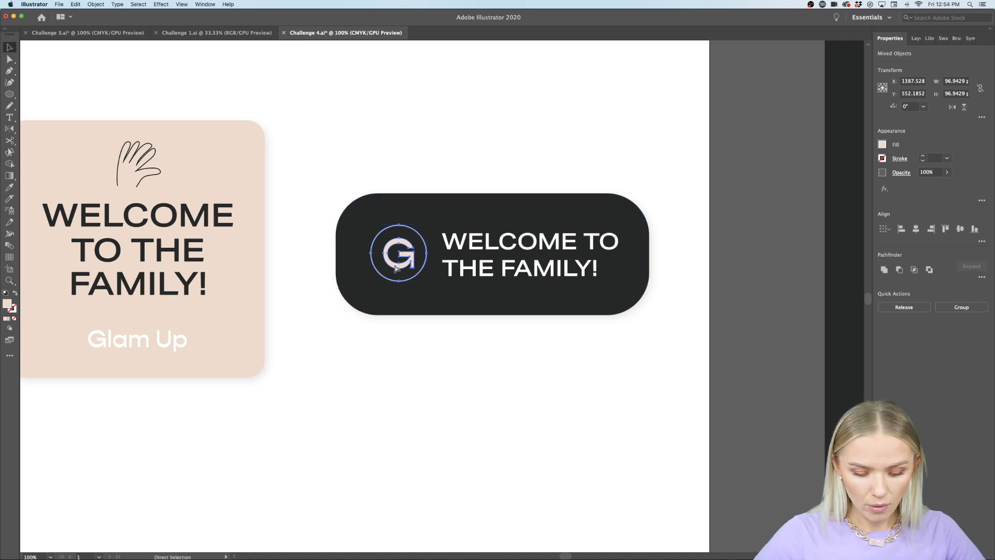
key("super+g")
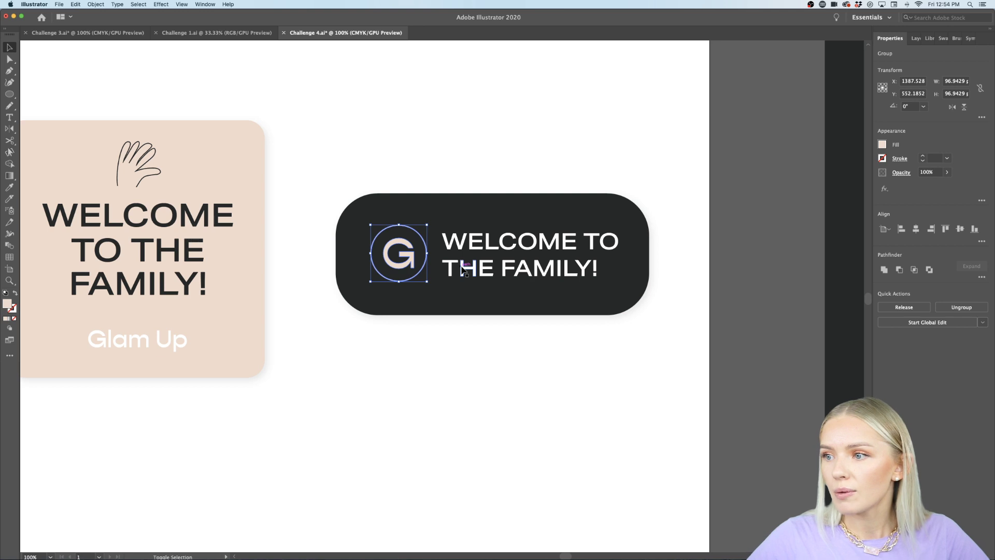
Step: Align the circled G logo and the welcome lettering vertically with the black rounded rectangle
left_click(462, 268, "shift")
left_click(477, 205, "shift")
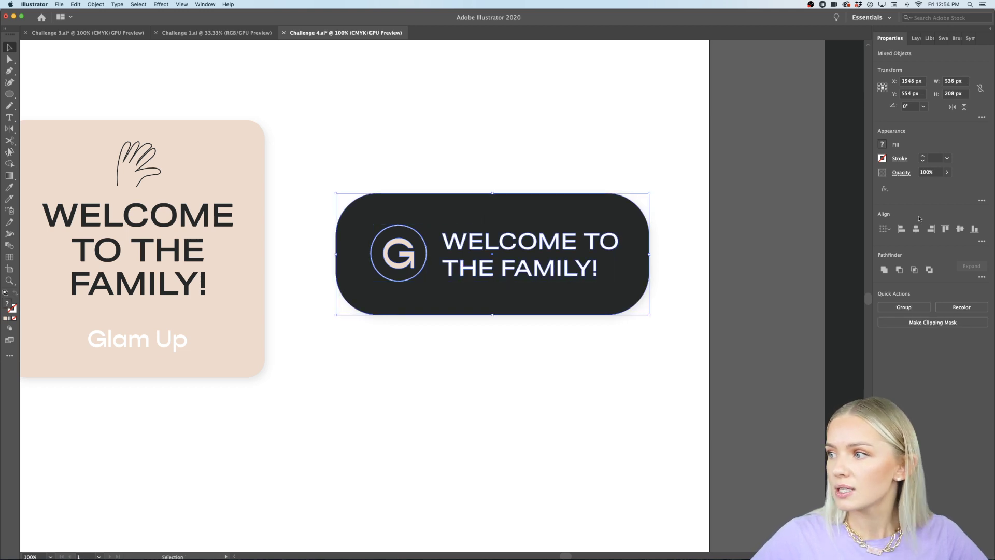
left_click(475, 442)
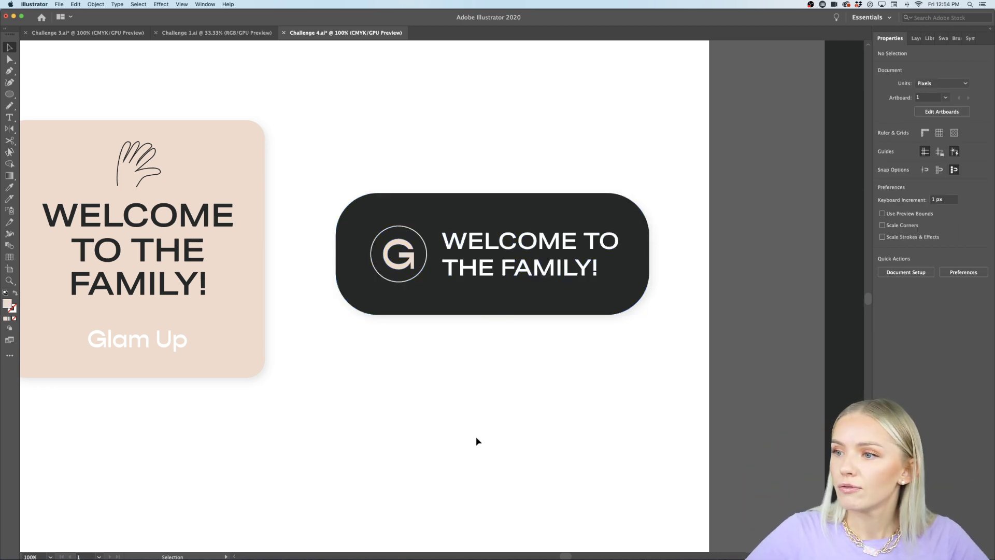
Step: Delete the spare black circled G and Glam Up logo lying below the artboard
key("super+minus")
key("super+minus")
key("super+minus")
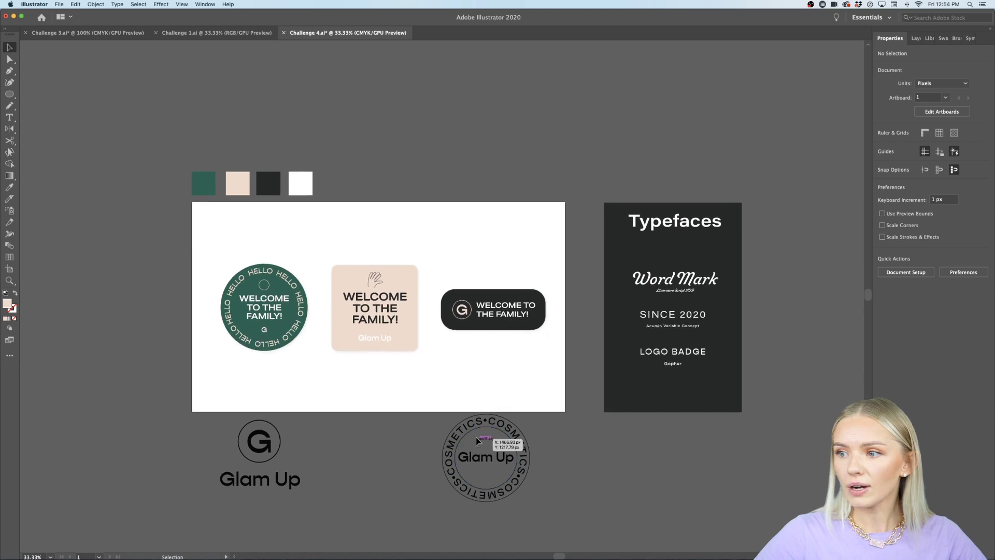
scroll(444, 372, "up", 2, "alt")
scroll(443, 371, "left", 1)
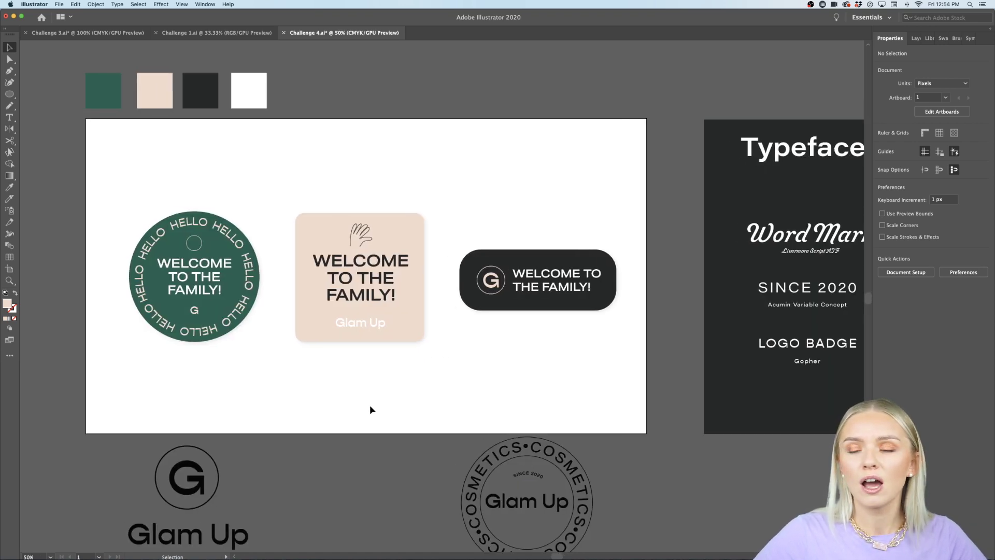
scroll(370, 406, "down", 3)
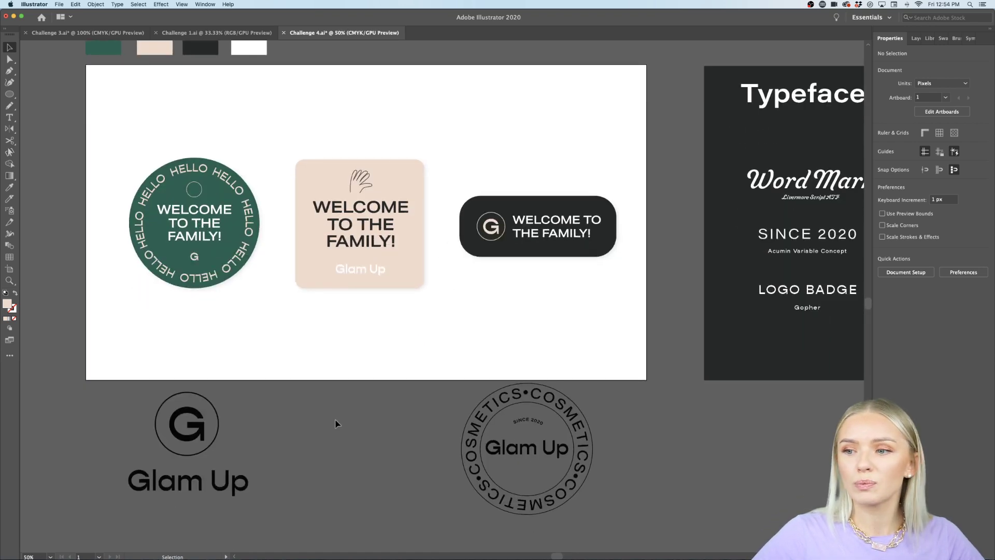
left_click(159, 484)
key("Delete")
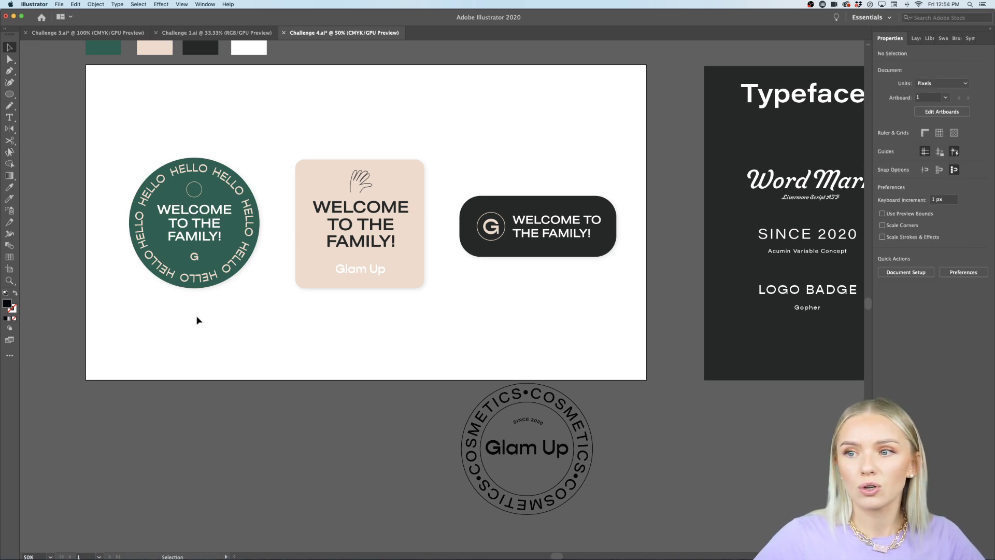
Step: Draw a second artboard about 580 × 539 px below the lower left corner of the main artboard
scroll(195, 316, "down", 2)
scroll(176, 210, "down", 1)
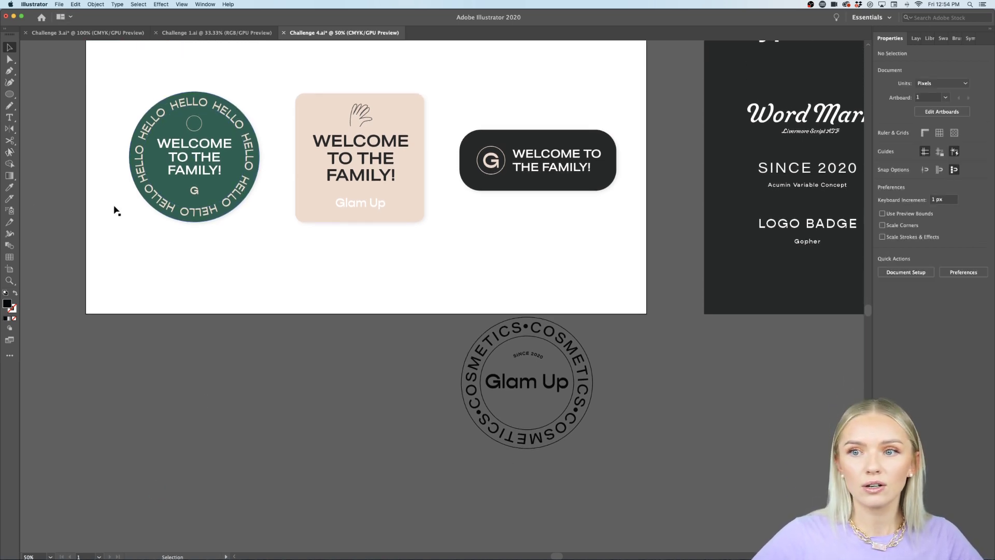
left_click(10, 269)
left_click_drag(89, 343, 255, 500)
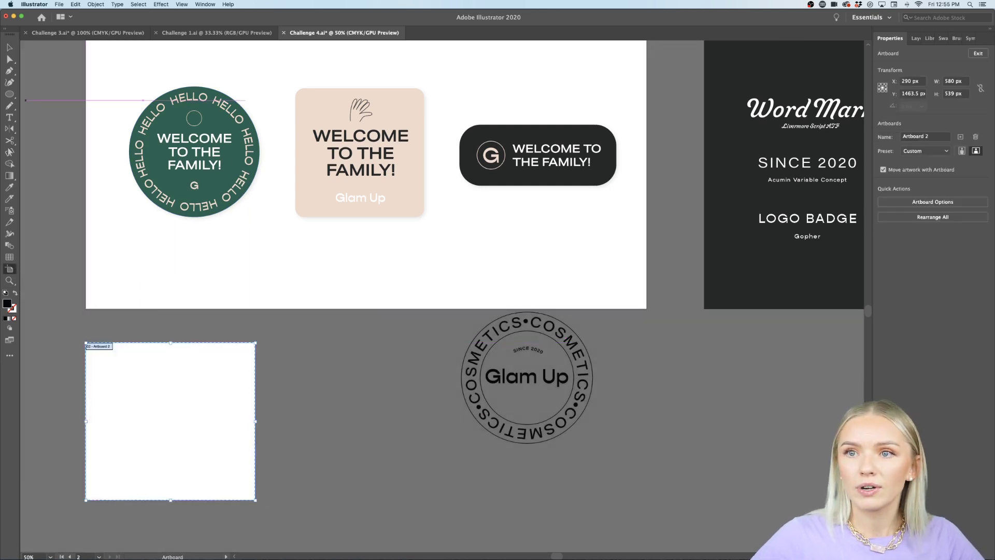
Step: Place a copy of the complete round green sticker in the centre of the new artboard
left_click(9, 47)
left_click_drag(104, 247, 265, 102)
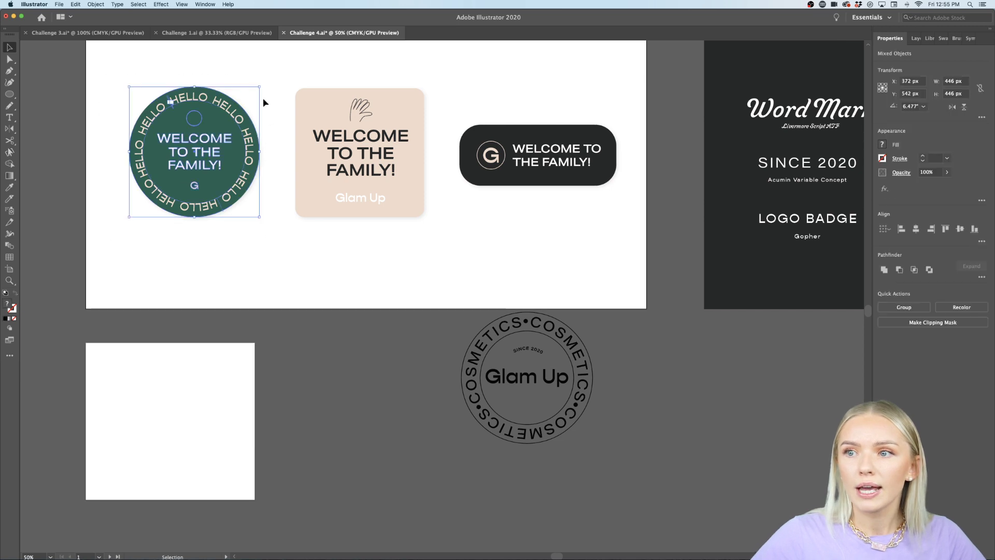
left_click_drag(227, 110, 204, 379)
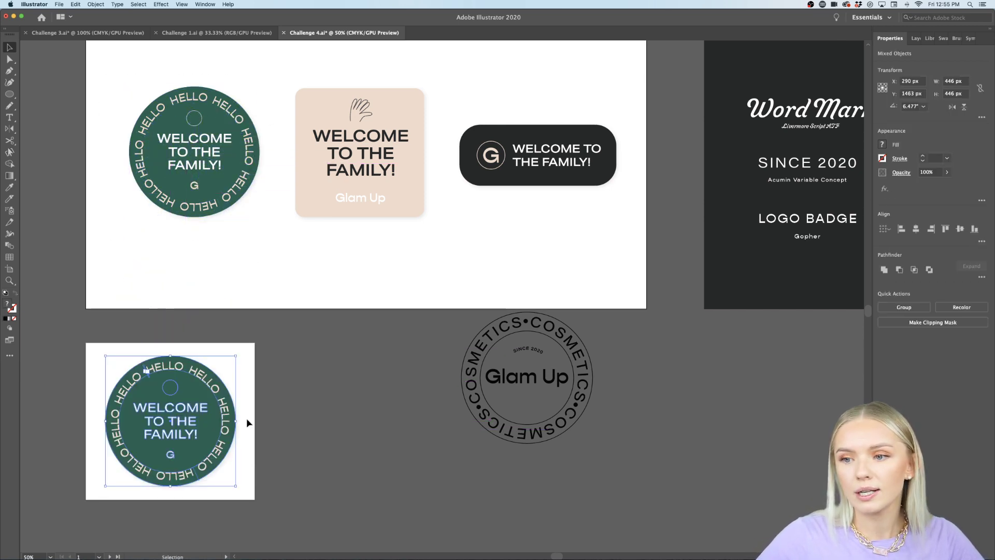
Step: Convert the copied green sticker's lettering to outlines and enlarge the whole sticker slightly from its centre
scroll(245, 413, "down", 1)
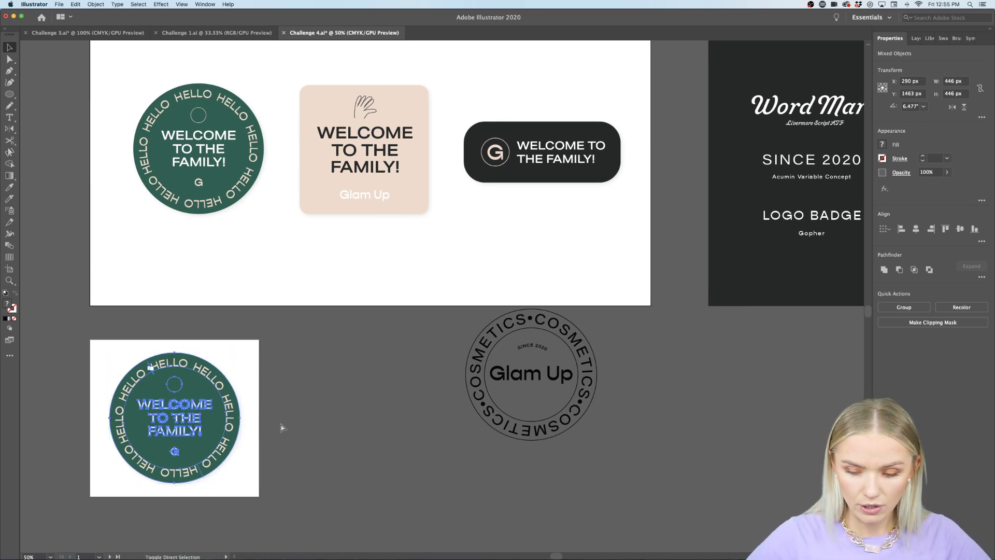
scroll(281, 425, "left", 4)
scroll(240, 437, "up", 1)
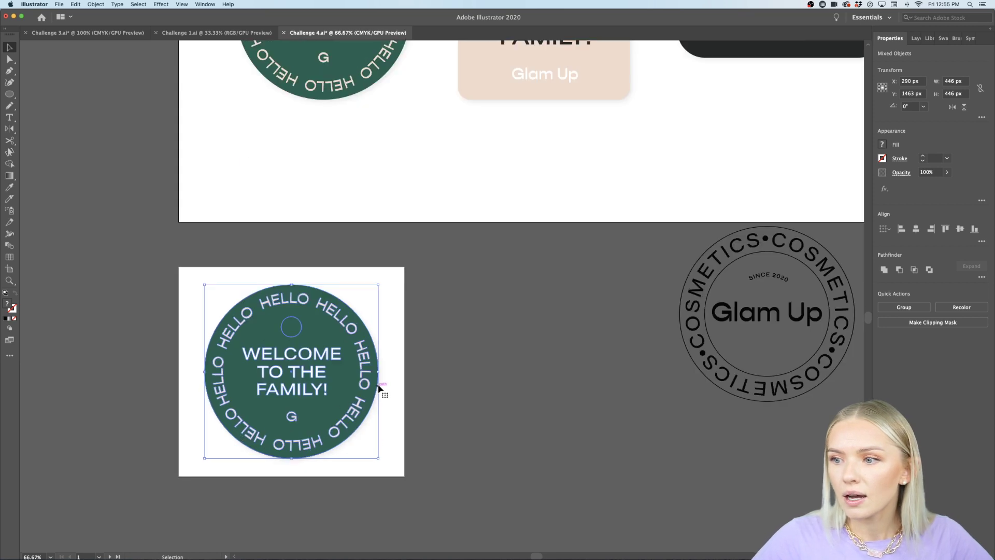
mouse_move(378, 371)
left_mouse_down()
mouse_move(394, 373)
mouse_move(385, 372)
left_mouse_up()
left_click(427, 382)
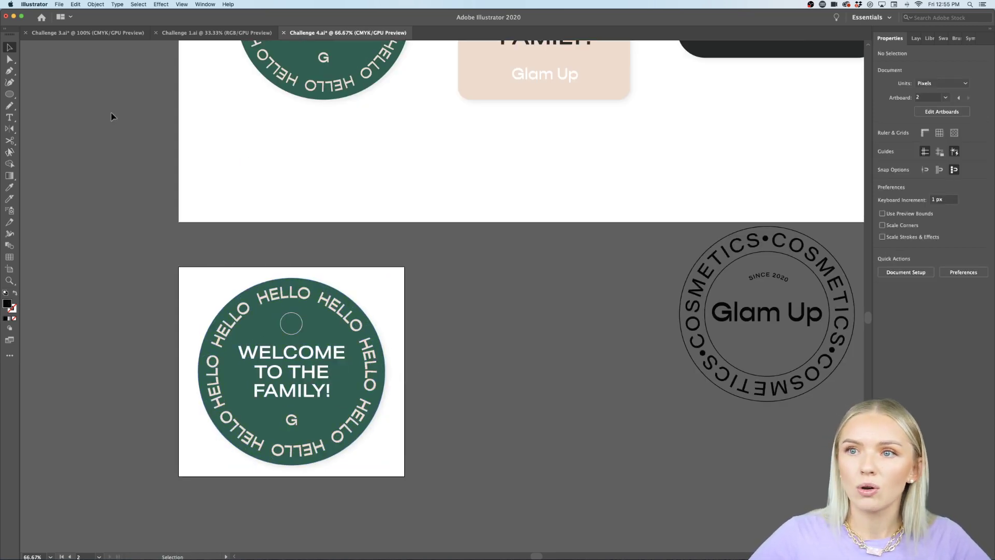
Step: Try out a PNG export of all artboards to the Desktop and cancel it
left_click(55, 4)
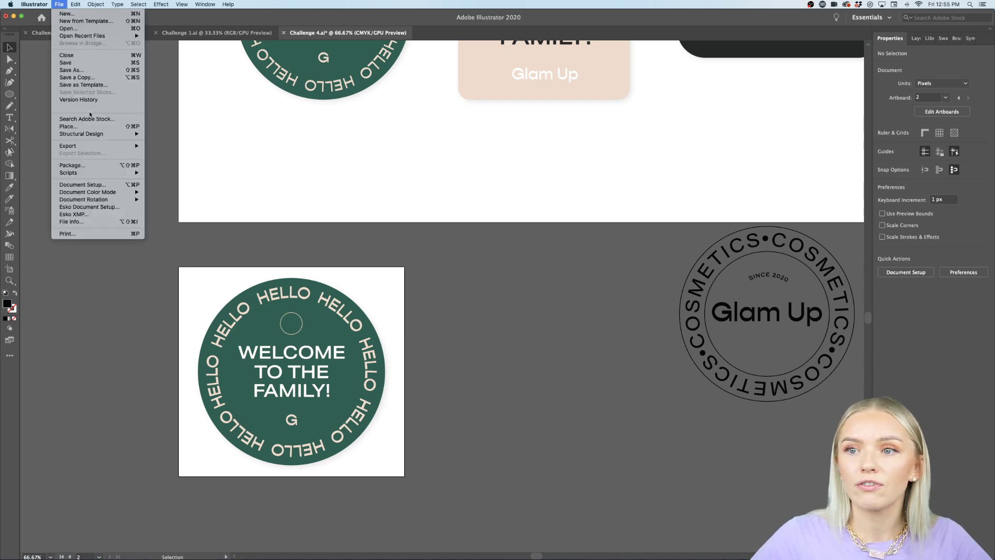
mouse_move(119, 146)
left_click(155, 153)
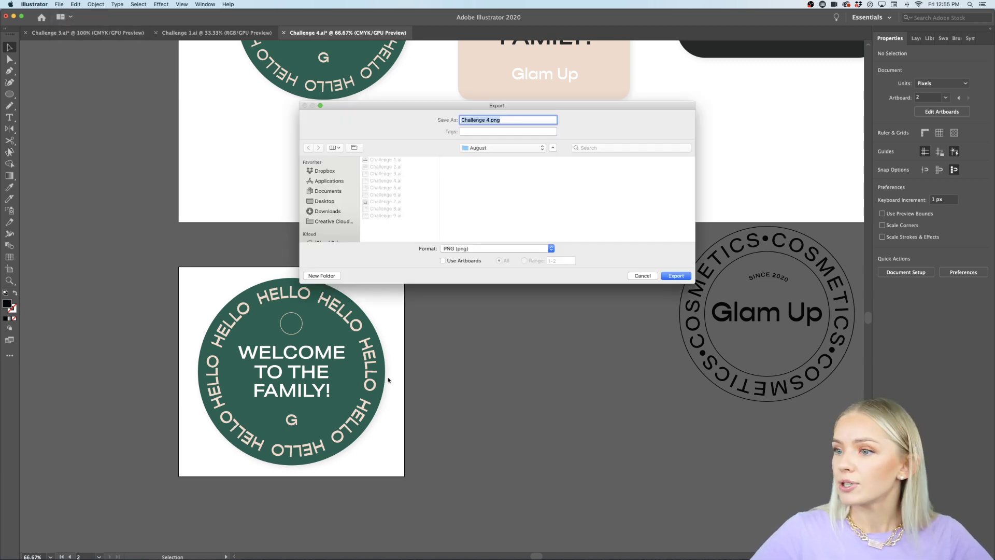
left_click(443, 261)
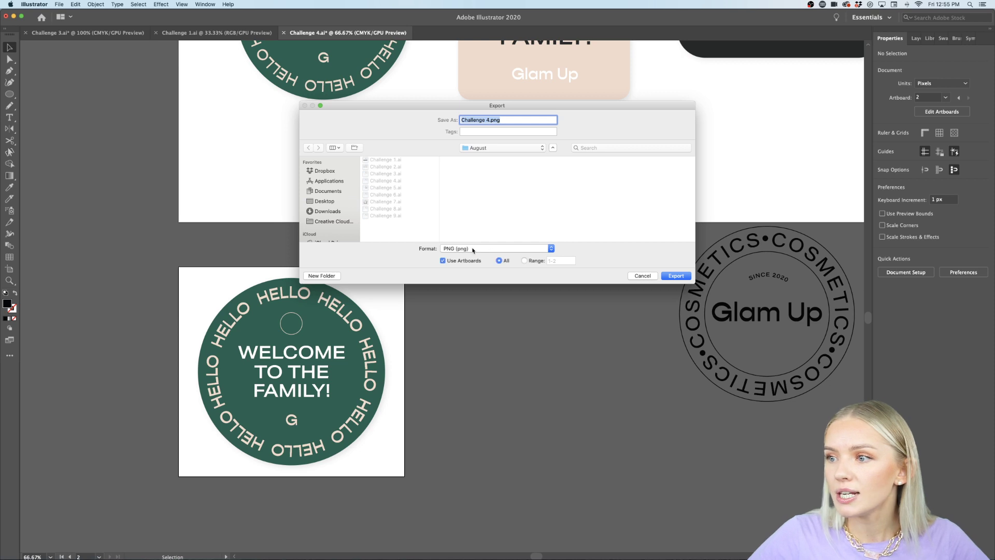
left_click(326, 201)
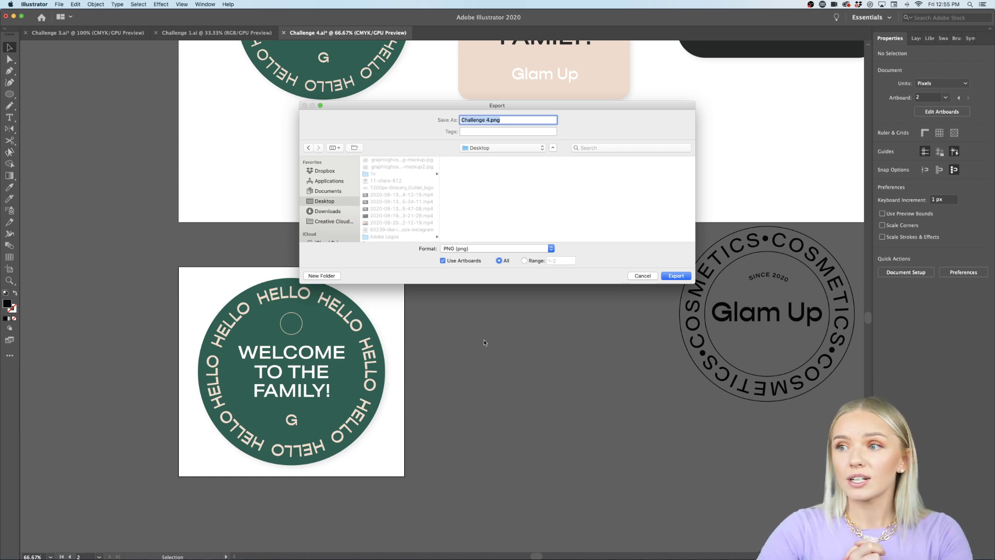
left_click(642, 275)
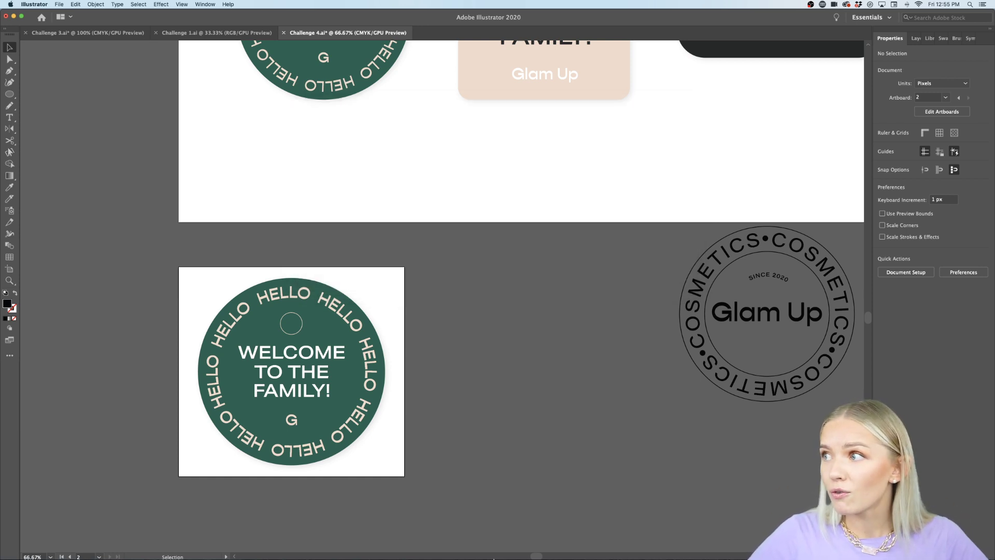
Step: Switch to Safari and open the Adobe Illustrator server's #challenge channel on Discord
mouse_move(428, 547)
left_click(176, 541)
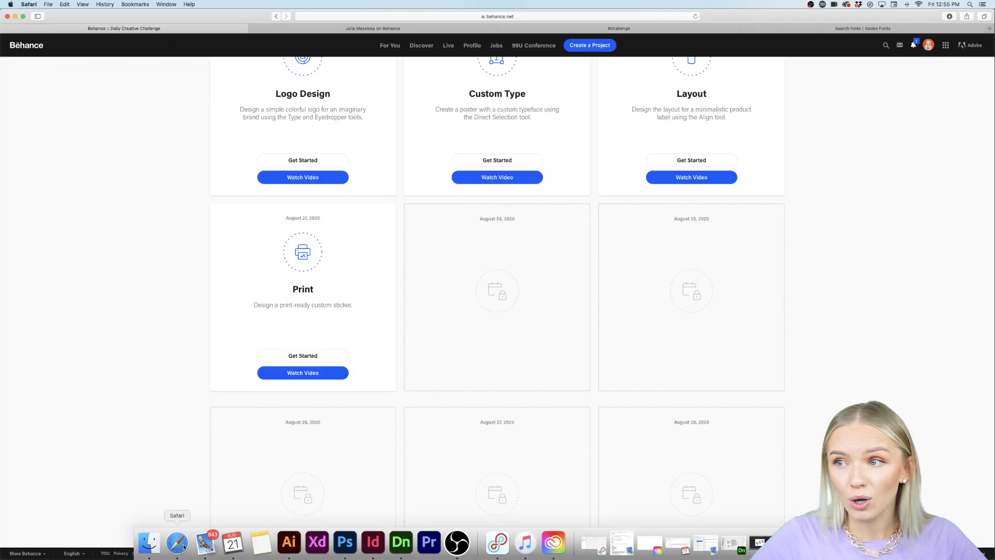
left_click(692, 28)
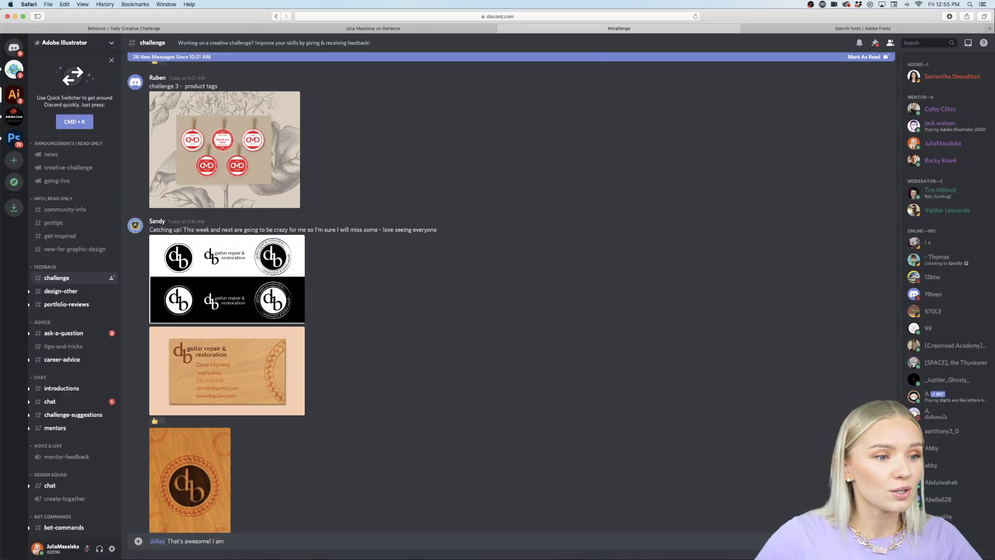